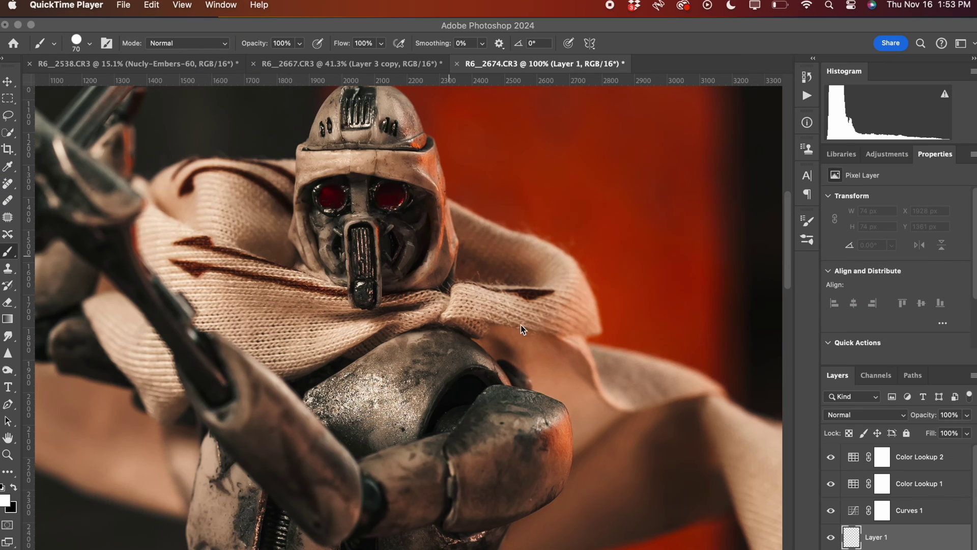
Paint a white dot over each of the droid's two red eyes on Layer 1 with the 70 px brush
click(502, 407)
scroll(500, 407, down, 6)
scroll(500, 406, down, 3)
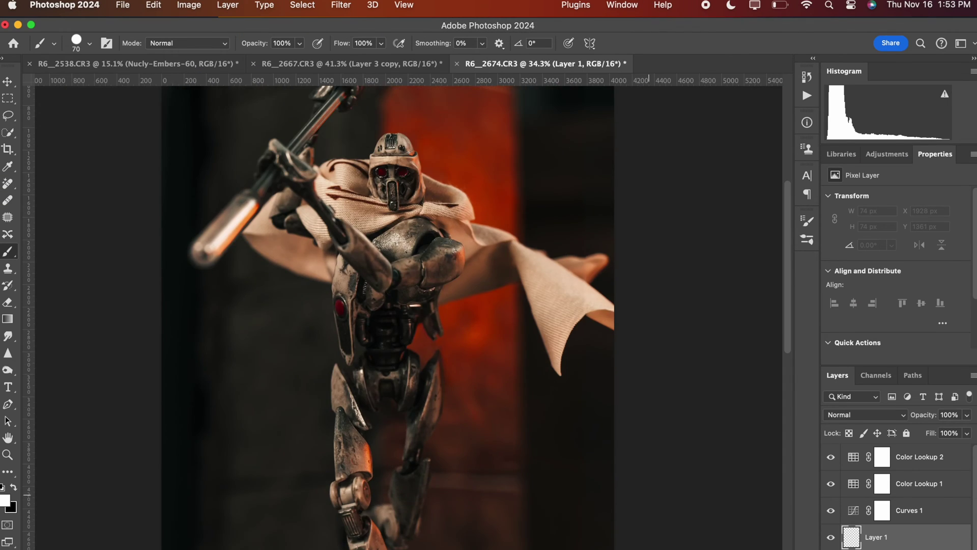
scroll(514, 279, up, 3)
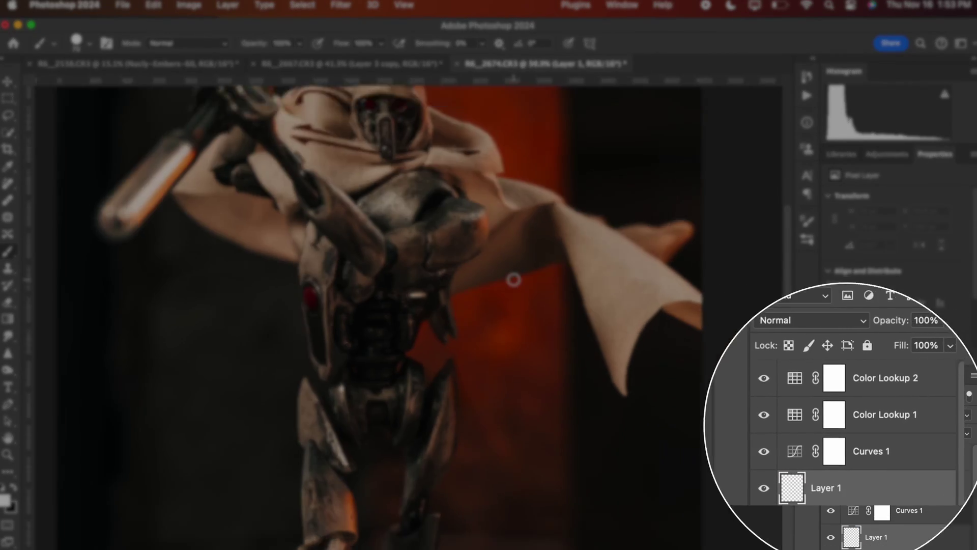
scroll(513, 279, up, 5)
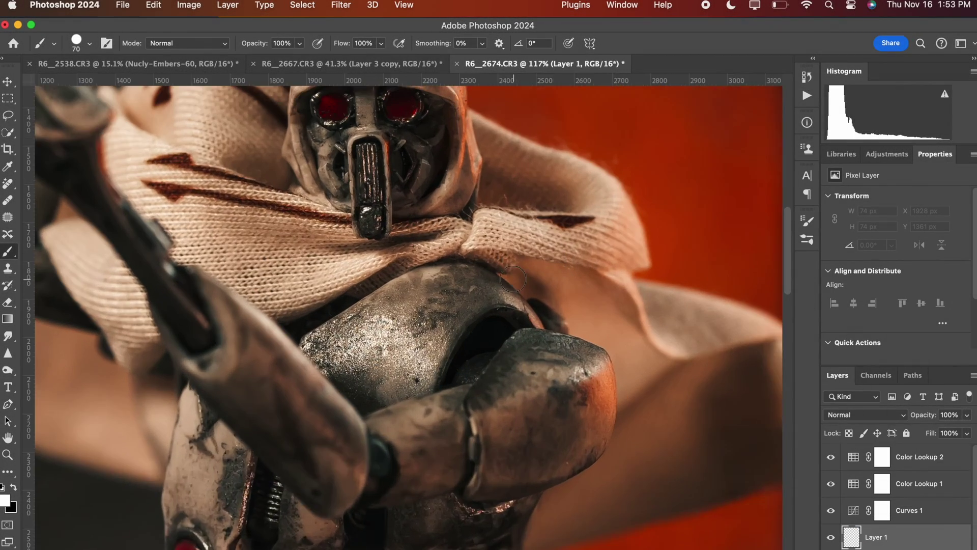
scroll(513, 280, up, 5)
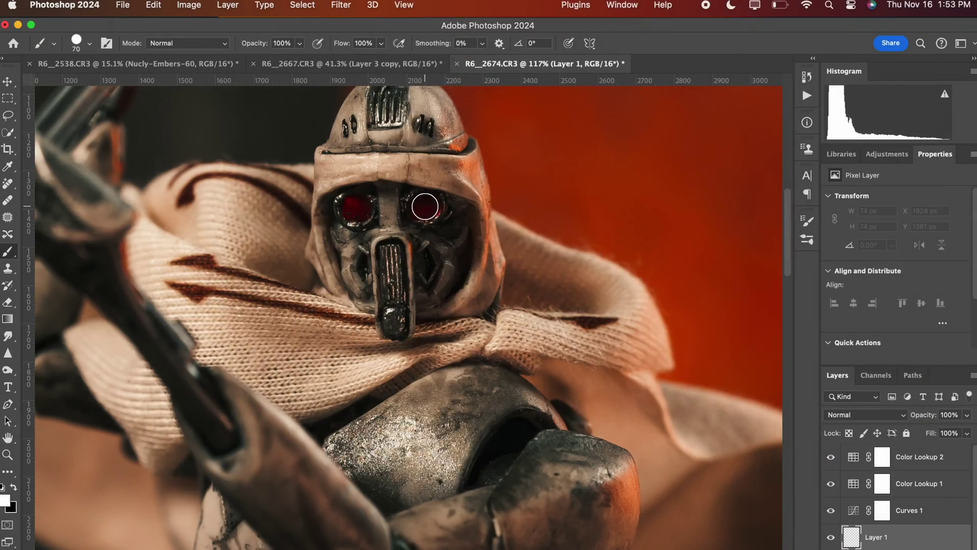
click(424, 206)
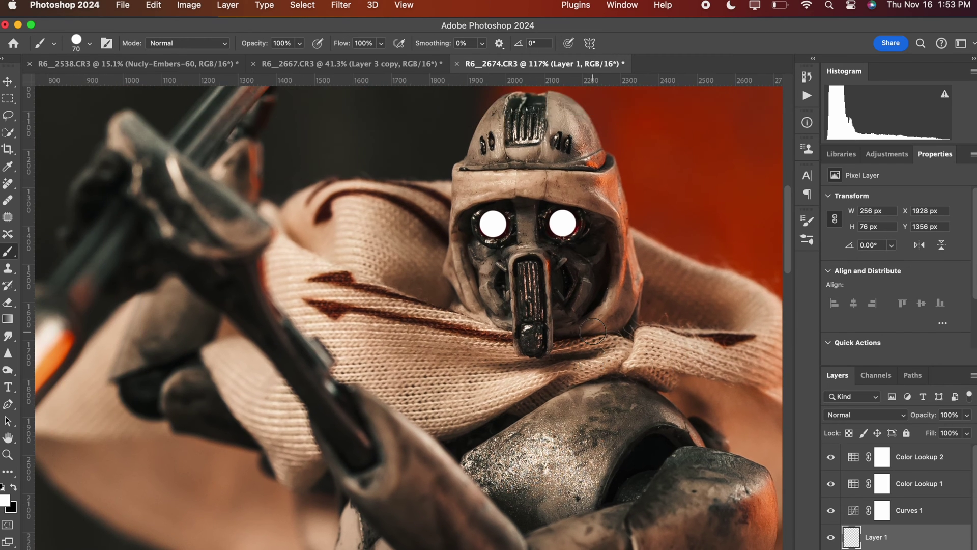
Make an elliptical selection about the size of the red oval light on the droid's side and fill it with white on a new layer
scroll(593, 332, down, 10)
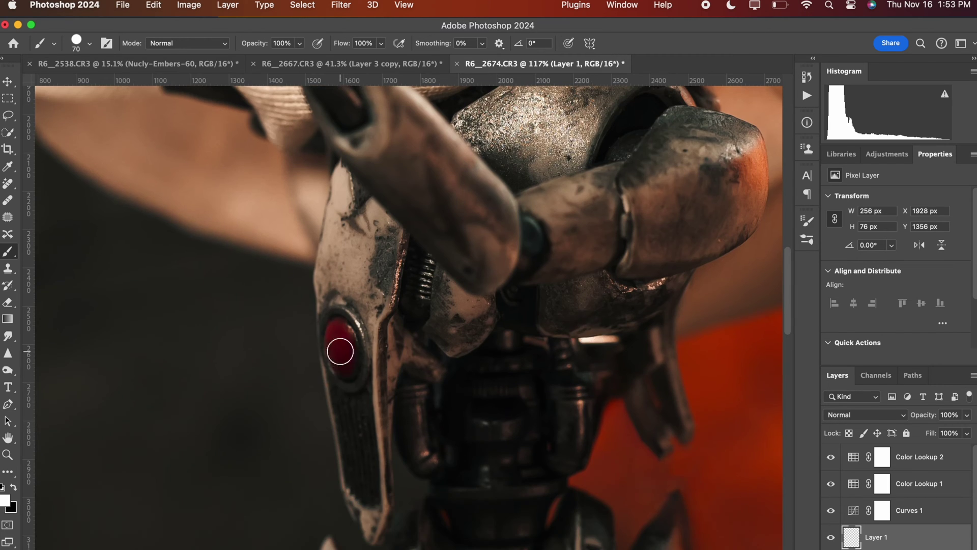
key(m)
drag(318, 349, 363, 274)
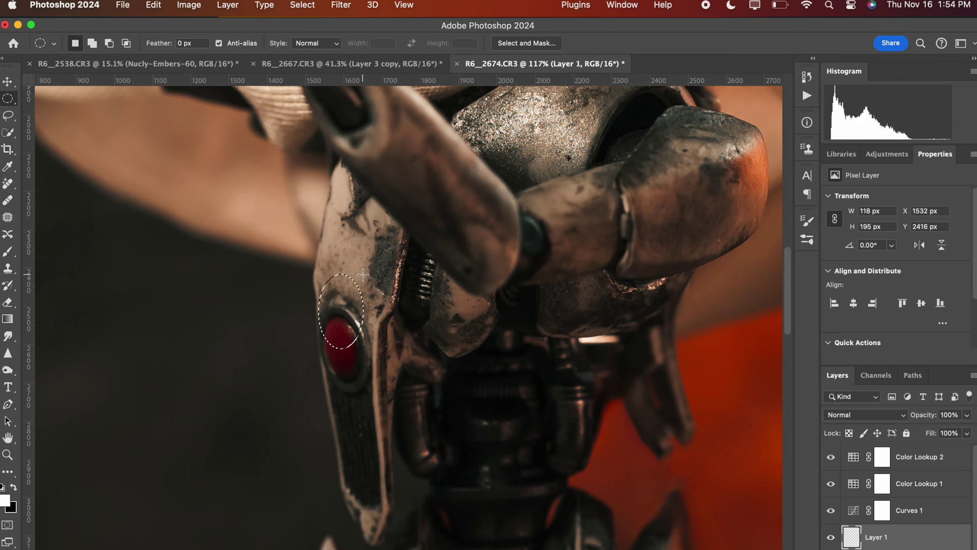
key(super+z)
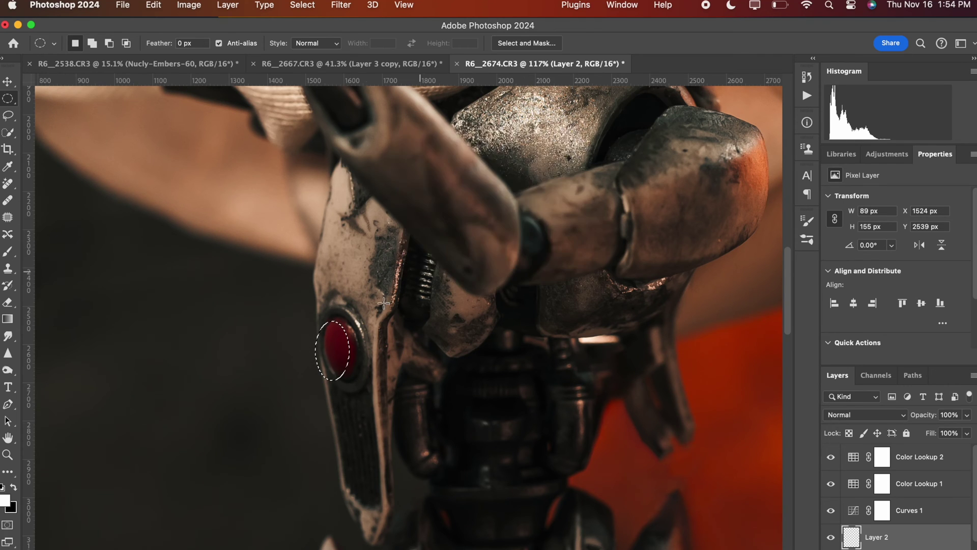
key(x)
key(super+BackSpace)
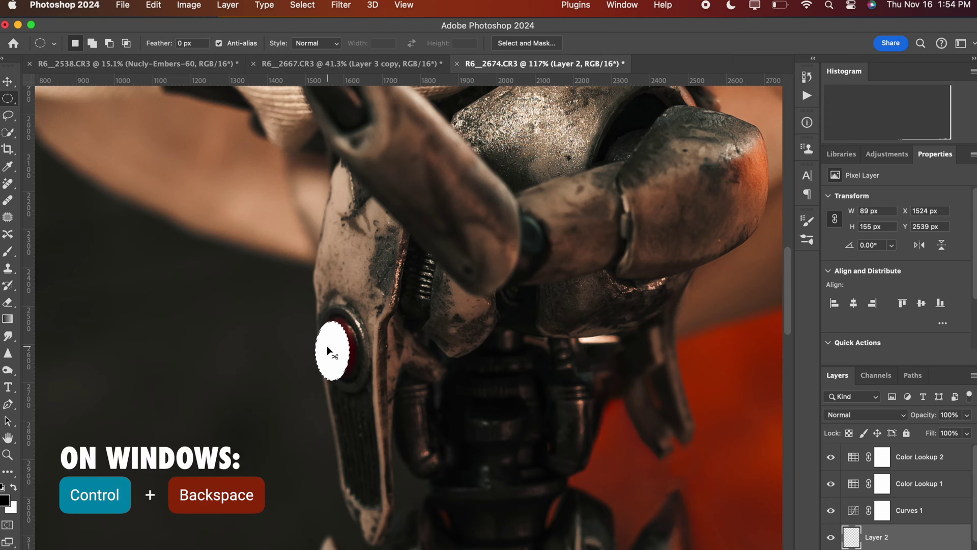
Move the white oval over the red side light, rotate it slightly to follow the light's tilt, and clear the selection
key(super+t)
drag(328, 350, 346, 346)
key(super+plus)
scroll(345, 346, left, 3)
scroll(345, 347, down, 1)
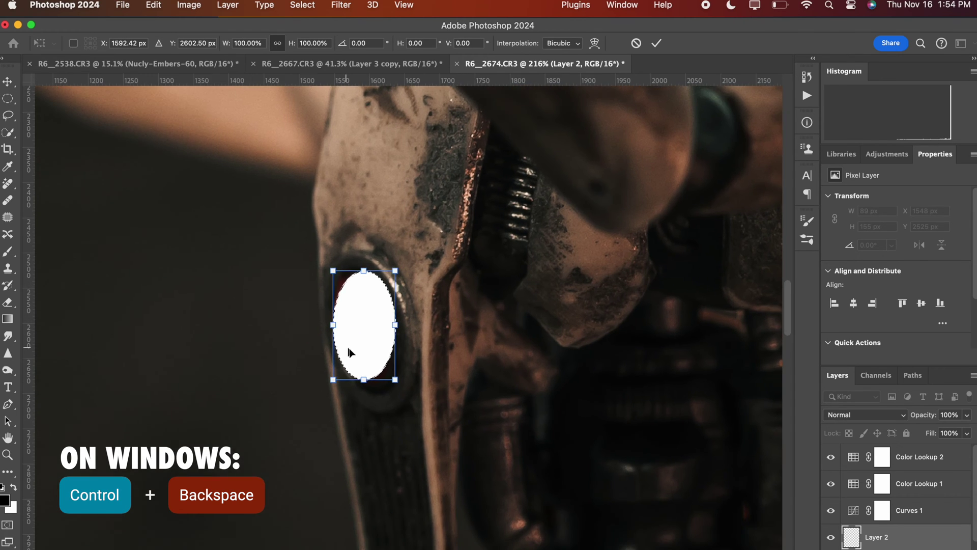
drag(403, 399, 430, 384)
key(Return)
key(super+d)
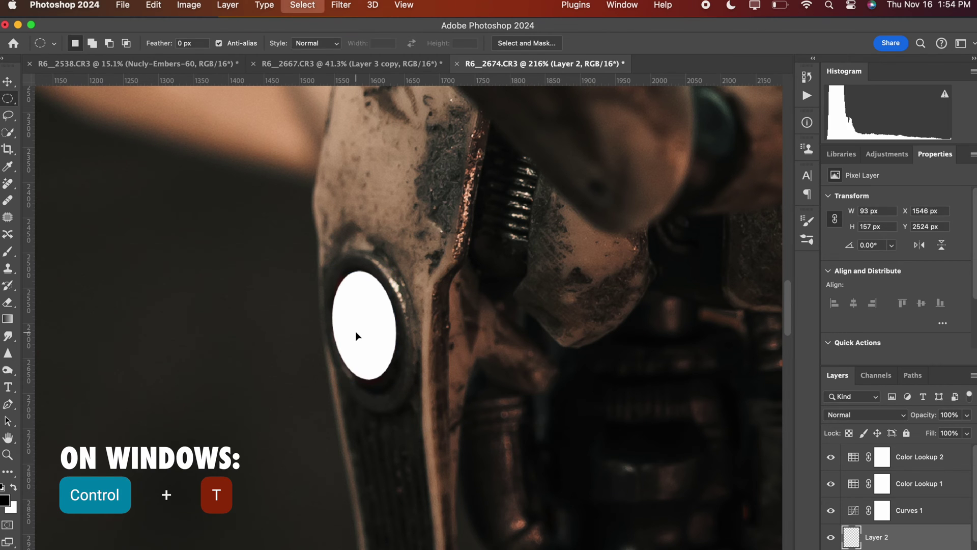
Scale the white oval down to about 95% and adjust its position and rotation to fit inside the side light's rim
key(super+t)
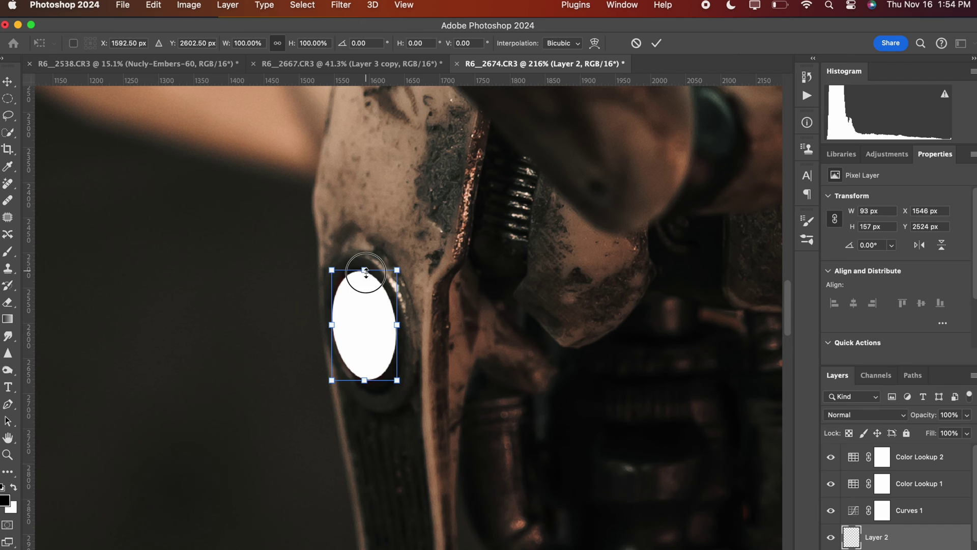
drag(365, 271, 365, 275)
mouse_move(395, 328)
mouse_down()
mouse_move(386, 330)
mouse_move(396, 330)
mouse_move(390, 346)
mouse_up()
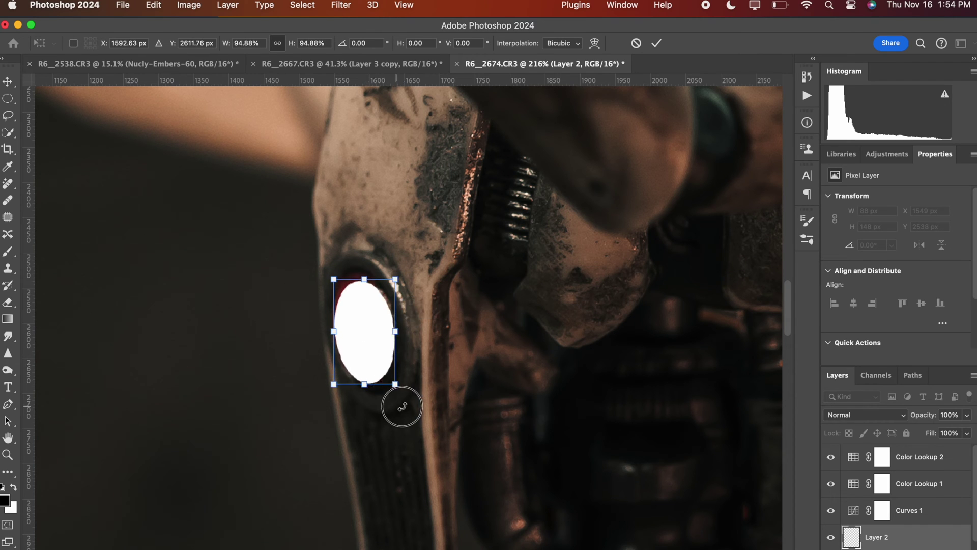
drag(401, 407, 403, 405)
key(Return)
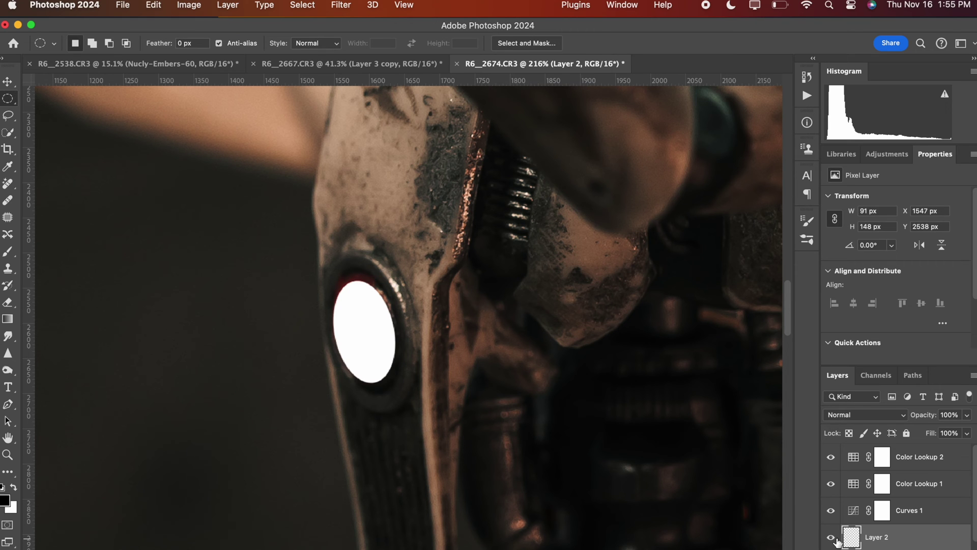
Merge Layer 1 and Layer 2 so the eye dots and the side oval share one layer
shift+click(876, 548)
scroll(585, 497, down, 3)
scroll(586, 497, up, 5)
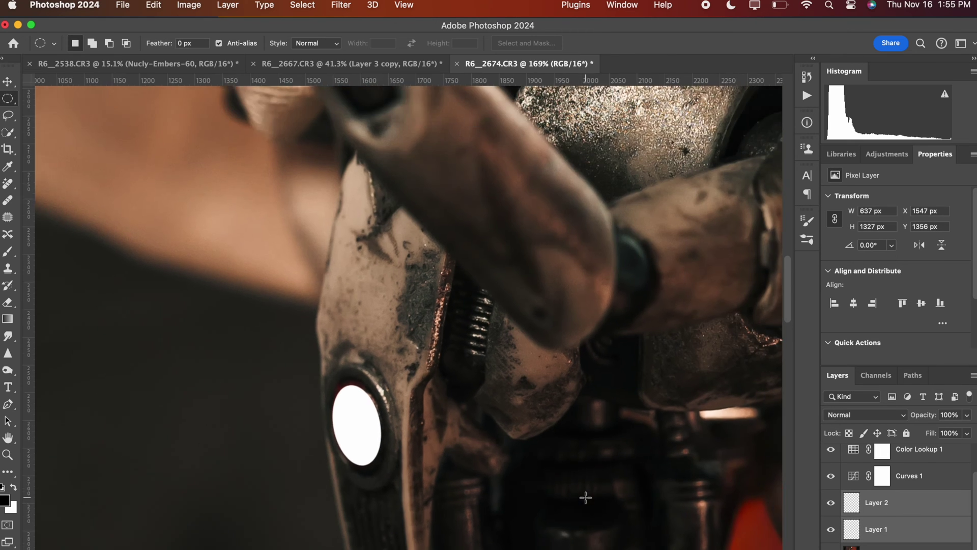
scroll(586, 497, down, 5)
scroll(585, 496, up, 3)
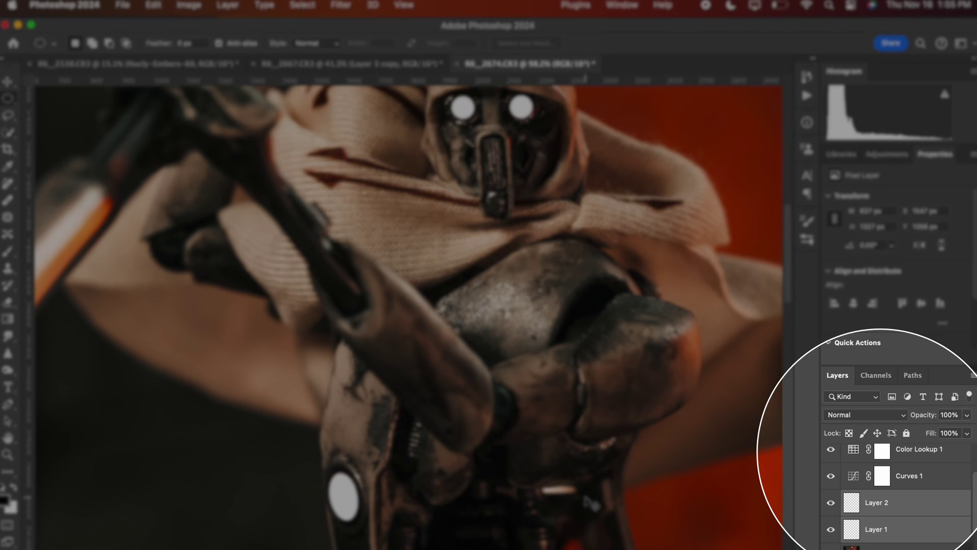
key(super+e)
Rename the merged layer as Red Circles
scroll(518, 449, down, 2)
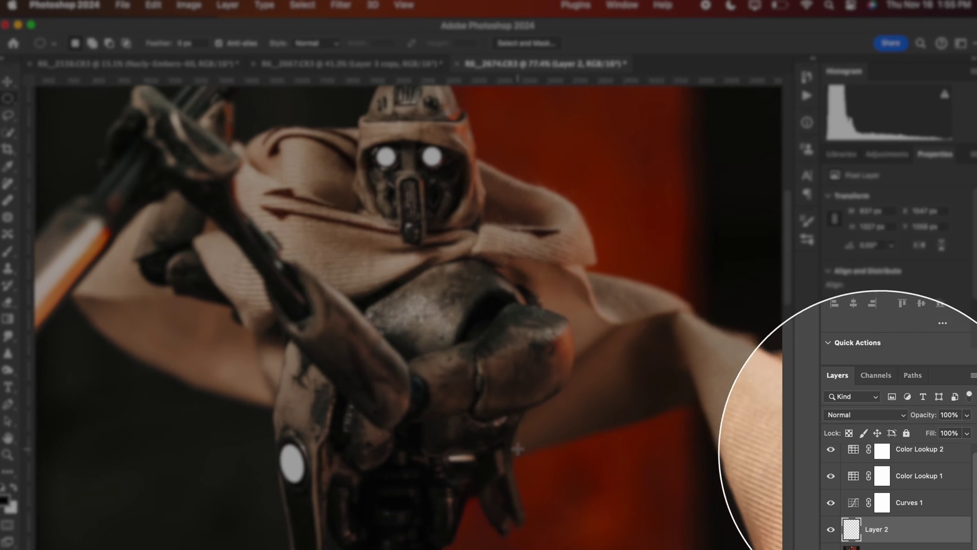
scroll(585, 452, down, 4)
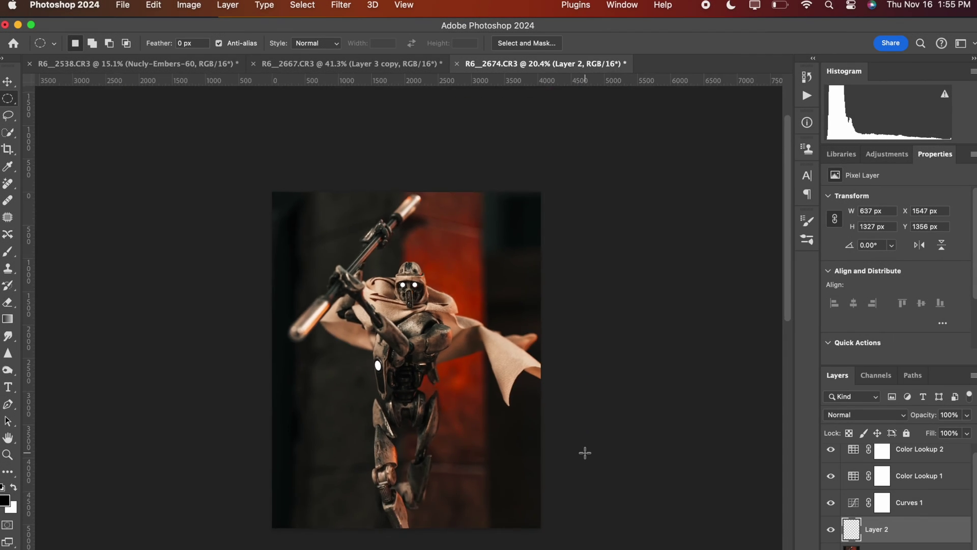
scroll(585, 453, up, 3)
scroll(585, 452, up, 3)
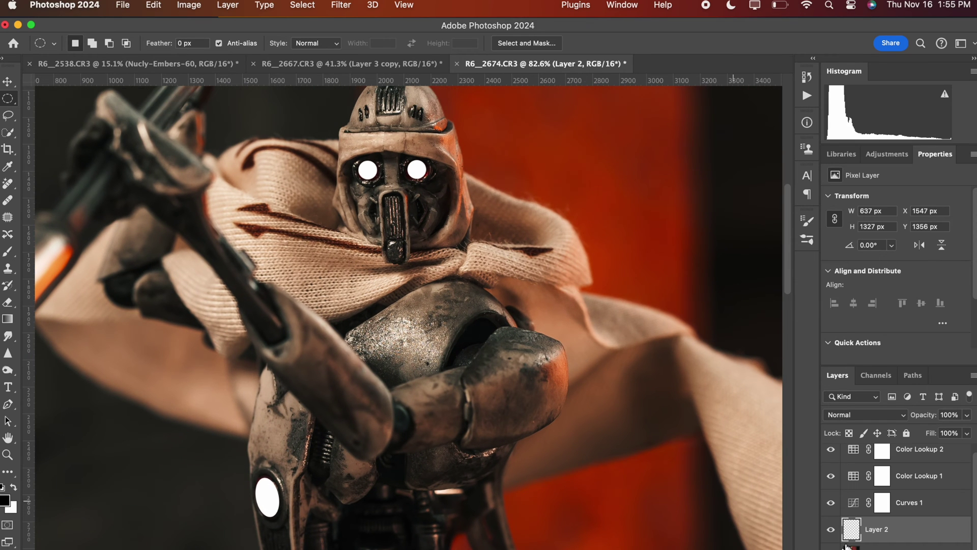
double_click(882, 530)
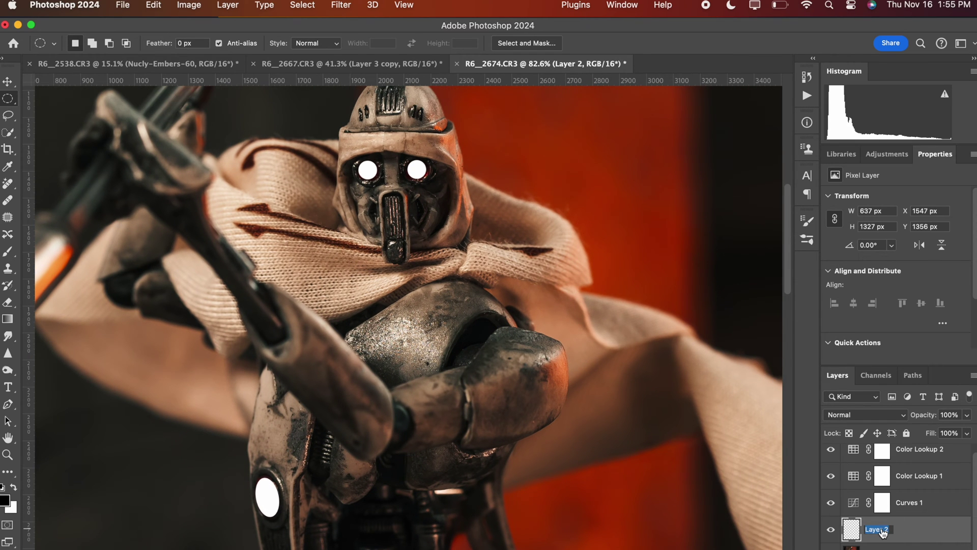
text(Red Circles)
key(Return)
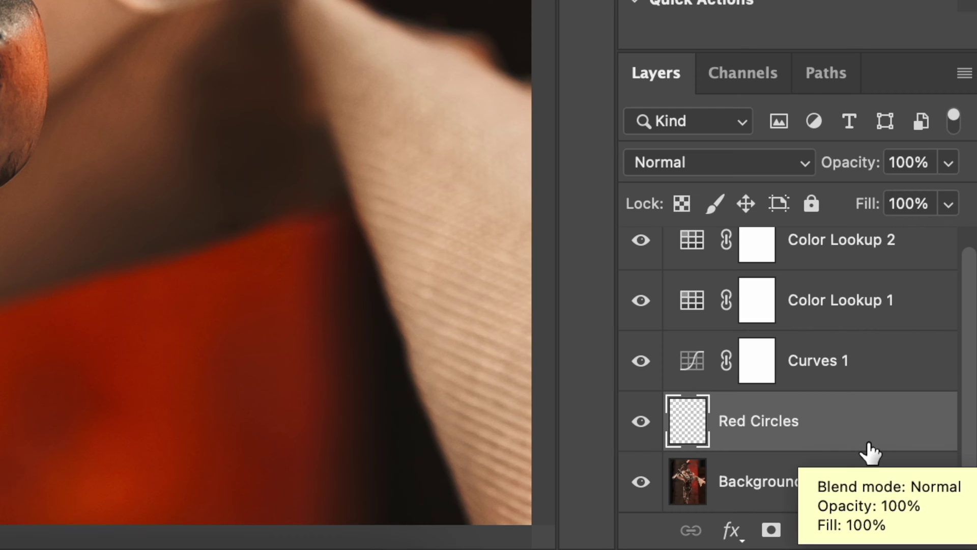
Duplicate the Red Circles layer four times
key(ctrl+j)
key(ctrl+j)
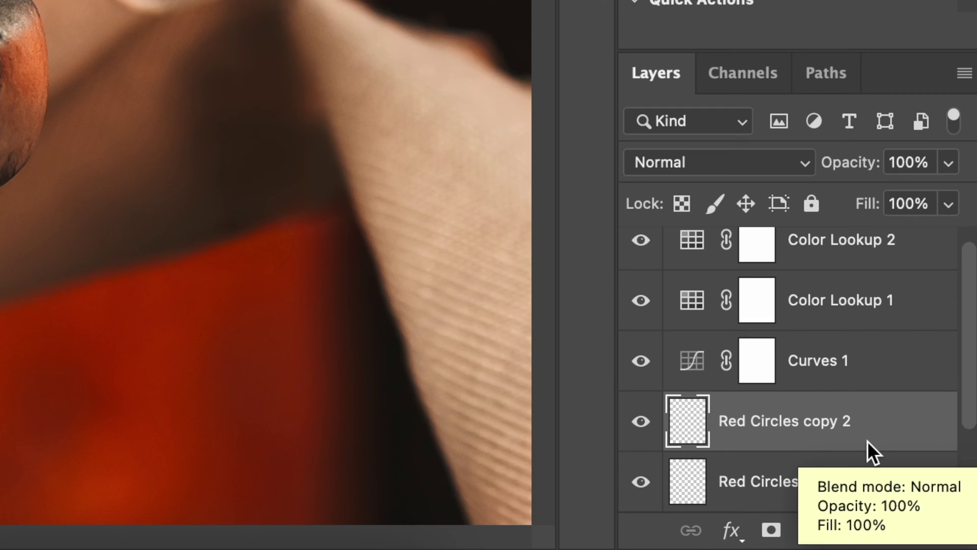
key(ctrl+j)
key(ctrl+j)
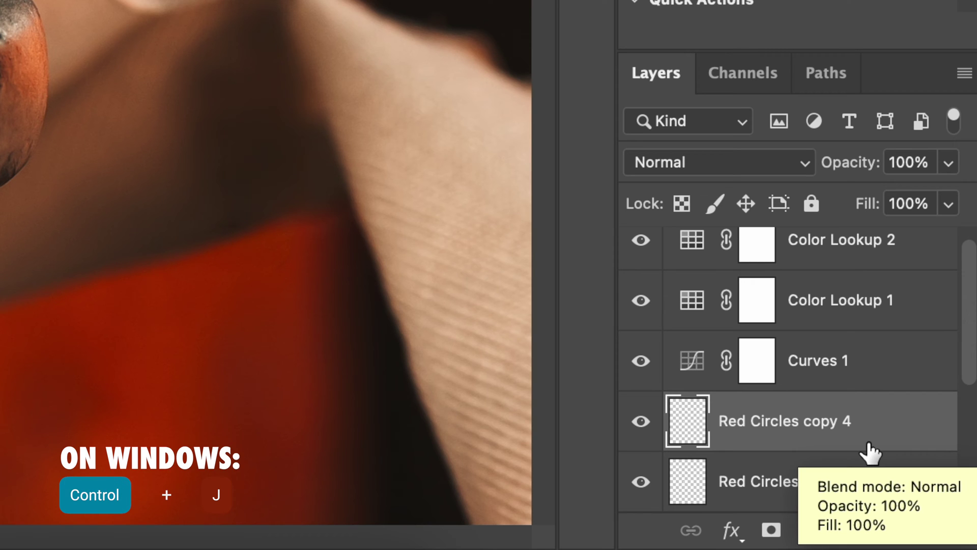
Apply a Gaussian Blur with a 40 px radius to the Red Circles copy 4 layer
scroll(406, 233, down, 5)
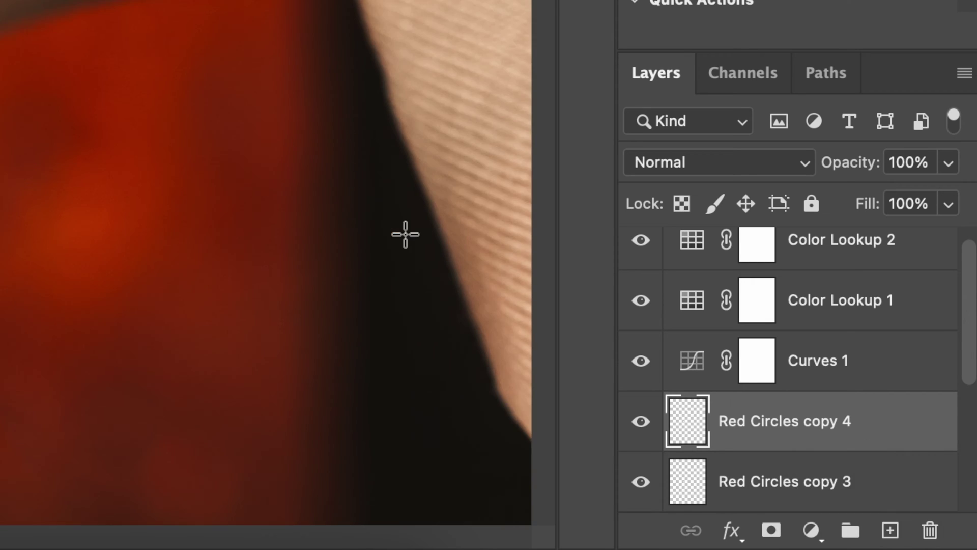
scroll(406, 234, up, 5)
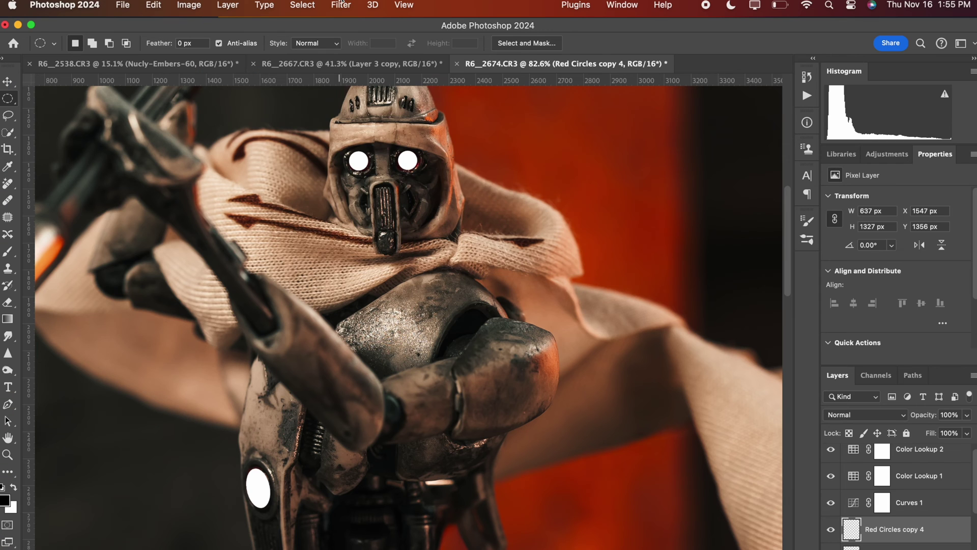
click(342, 5)
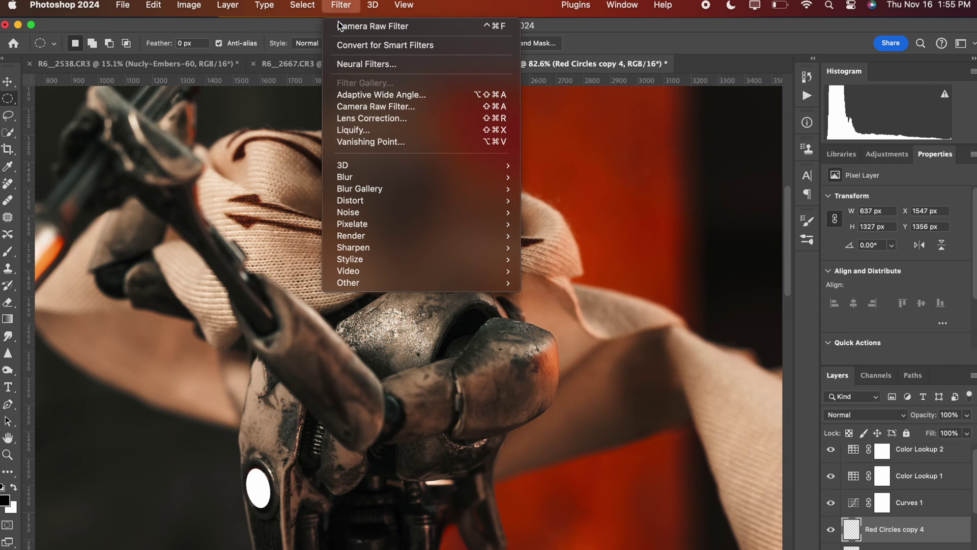
mouse_move(367, 178)
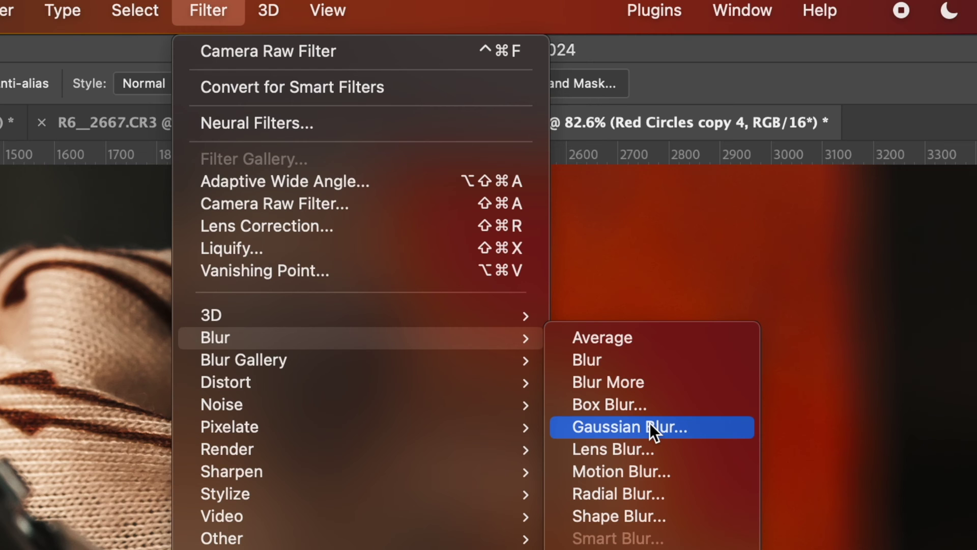
click(649, 426)
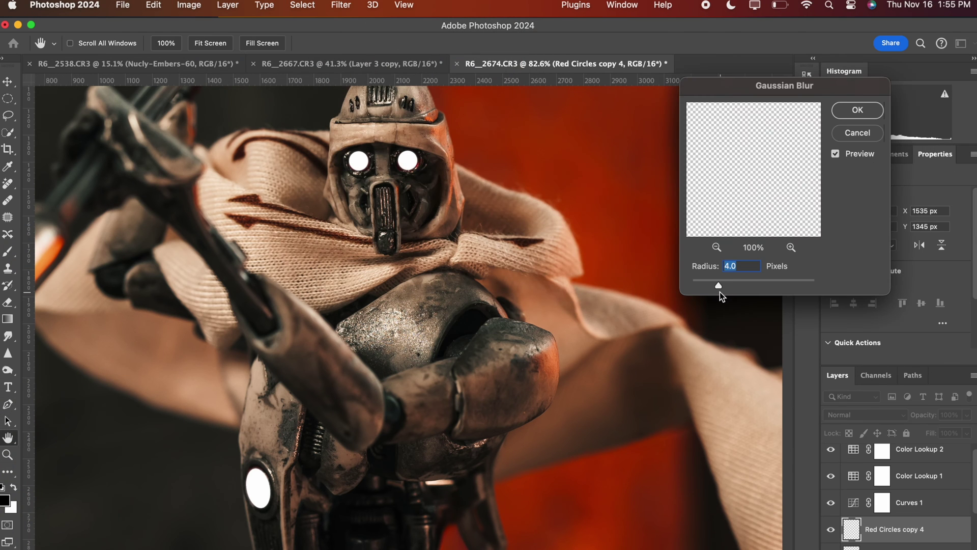
text(40)
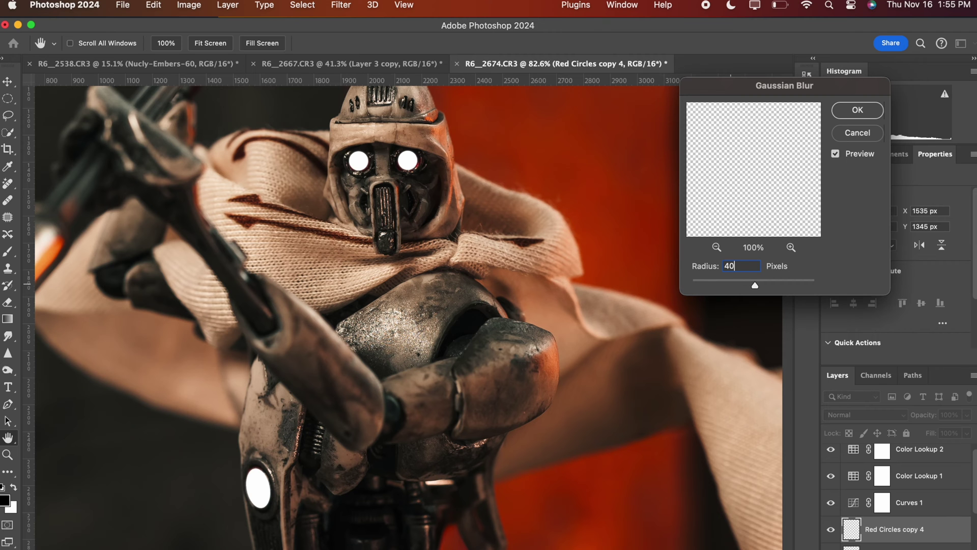
key(Return)
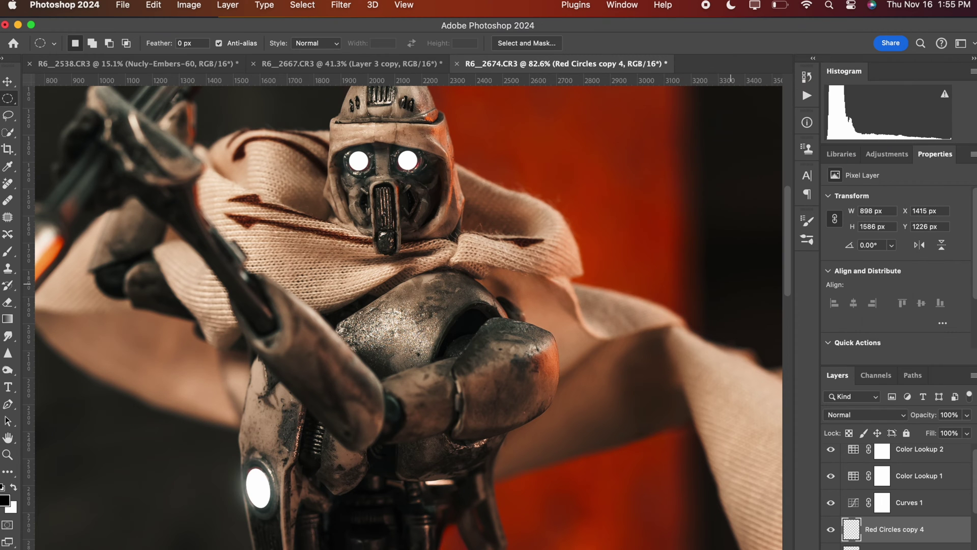
Apply a Gaussian Blur with a 20 px radius to the Red Circles copy 3 layer
scroll(837, 450, down, 2)
click(885, 500)
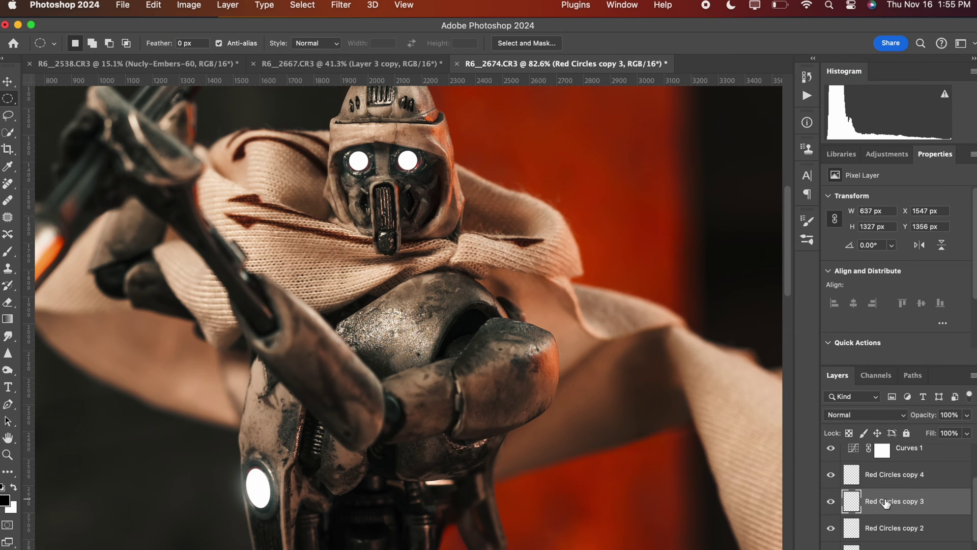
key(super+alt+f)
text(20)
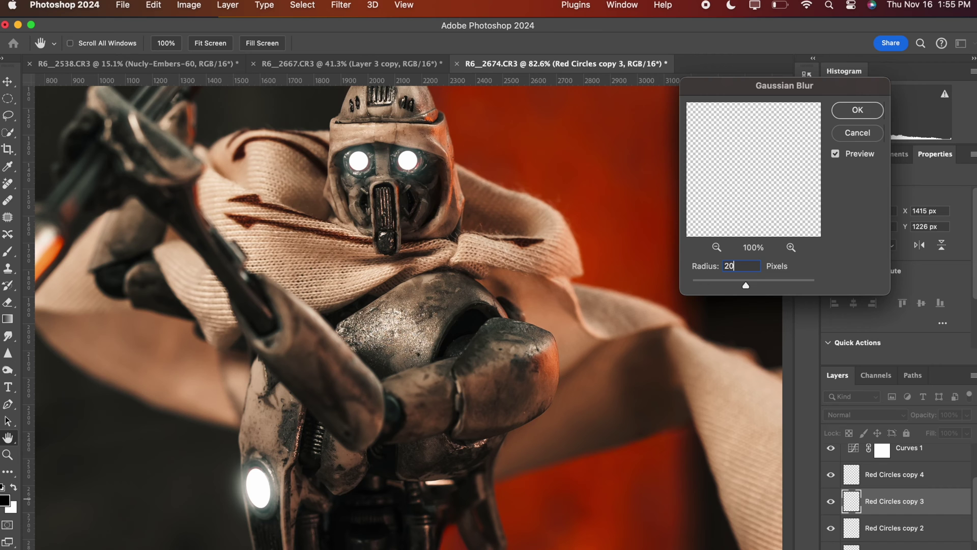
key(Return)
Apply a Gaussian Blur with a 10 px radius to the Red Circles copy 2 layer
click(908, 528)
key(super+alt+f)
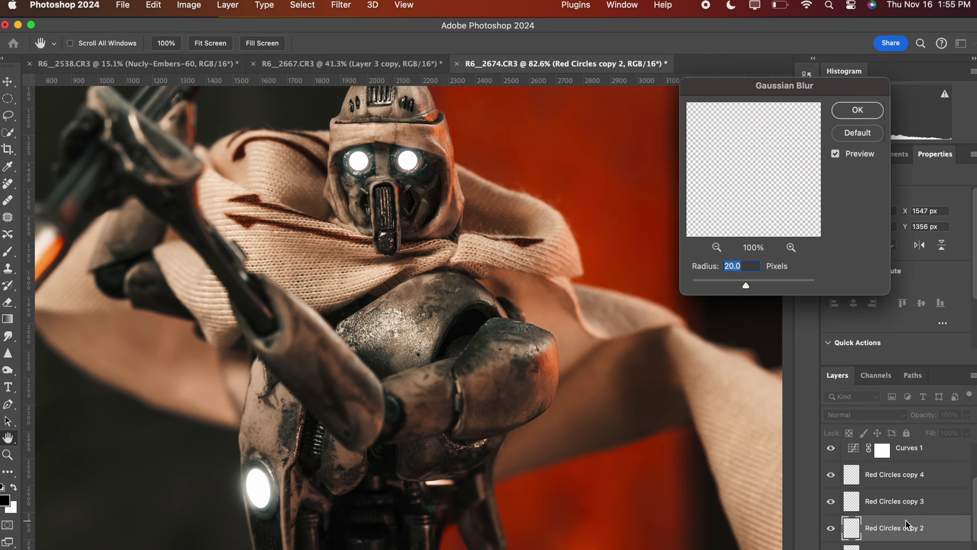
text(10)
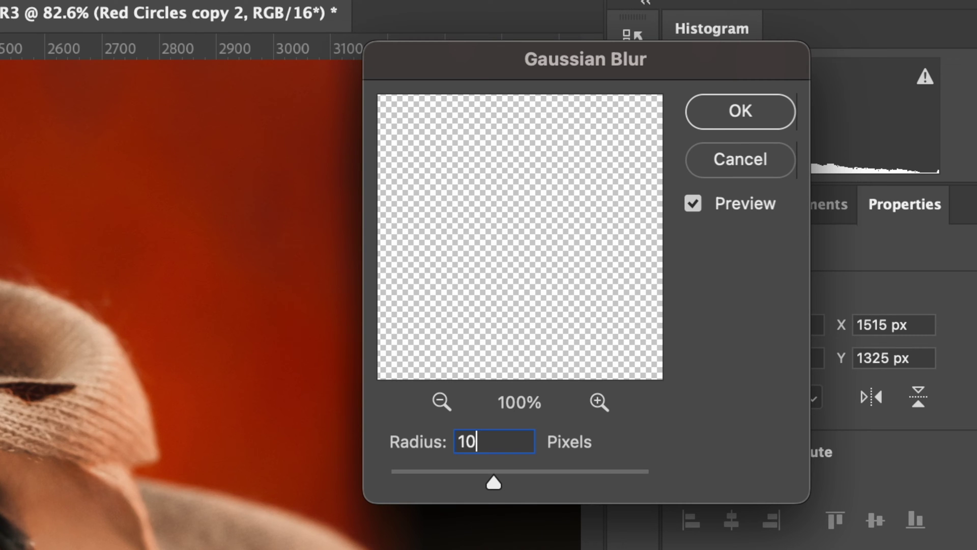
key(Return)
Apply a Gaussian Blur with a 4 px radius to the Red Circles copy layer
click(901, 504)
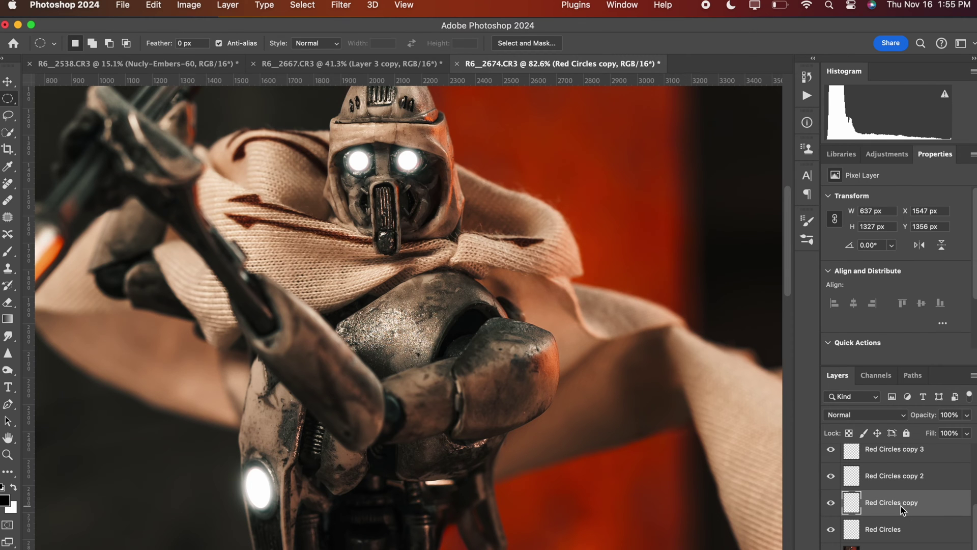
key(super+alt+f)
text(4)
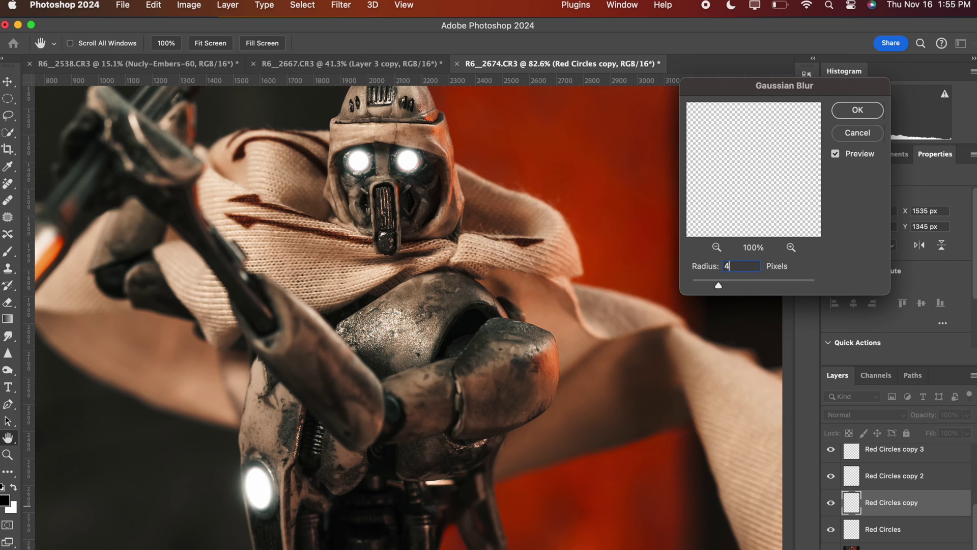
key(Return)
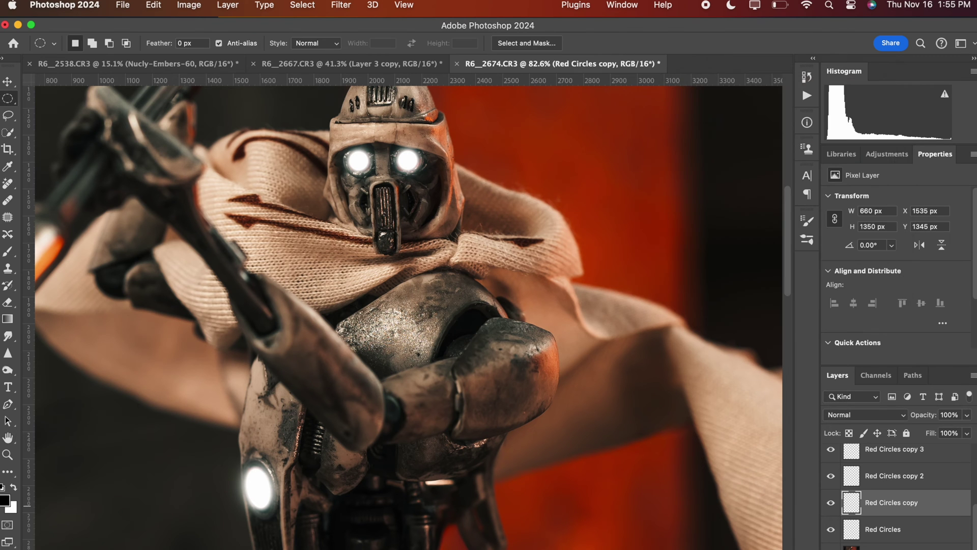
Hide the original Red Circles layer and merge Red Circles copy 2, copy 3 and copy 4 into one layer
click(833, 531)
click(831, 530)
scroll(881, 509, up, 2)
click(881, 488)
key(ctrl+j)
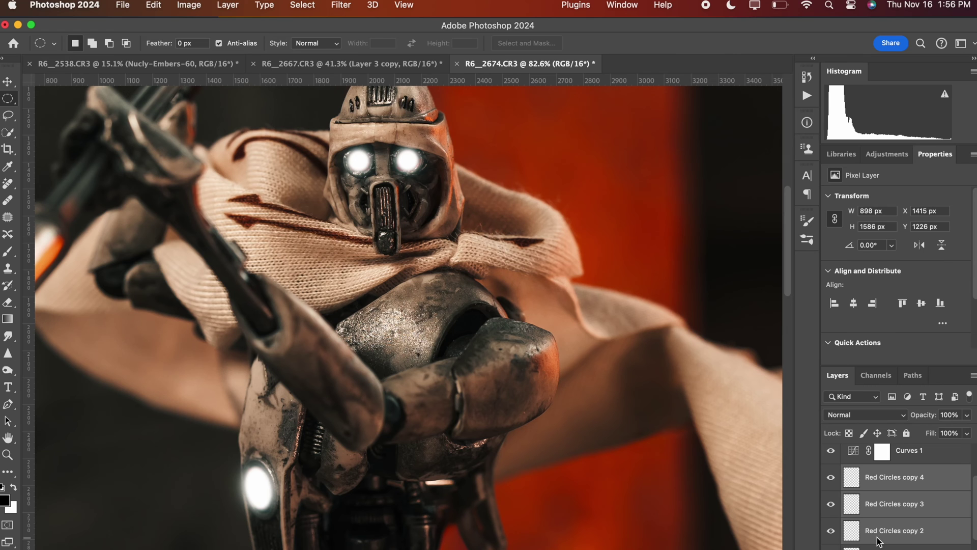
key(super+e)
Set the merged glow layer to Screen blending and colorize it with Hue/Saturation at hue 0, saturation +100 and lightness -50
click(873, 417)
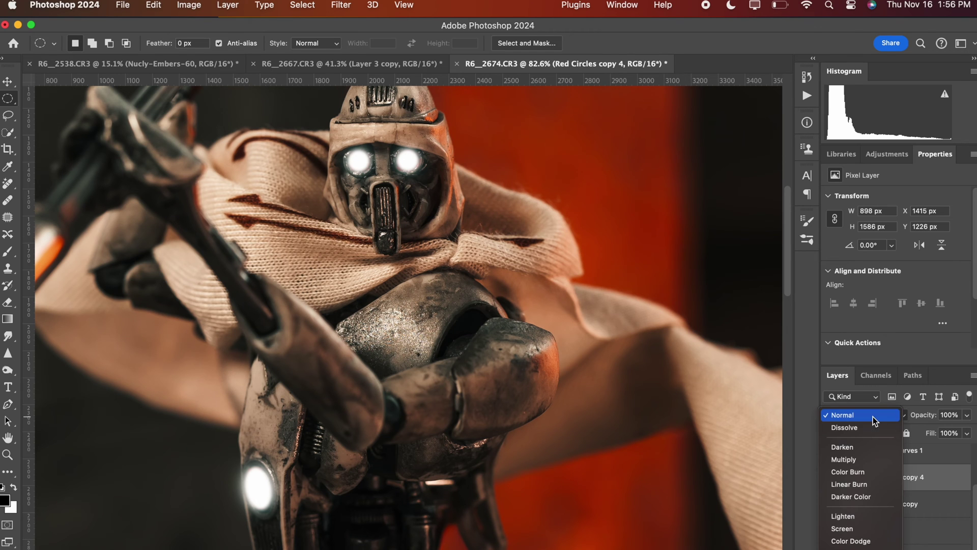
click(835, 529)
click(199, 5)
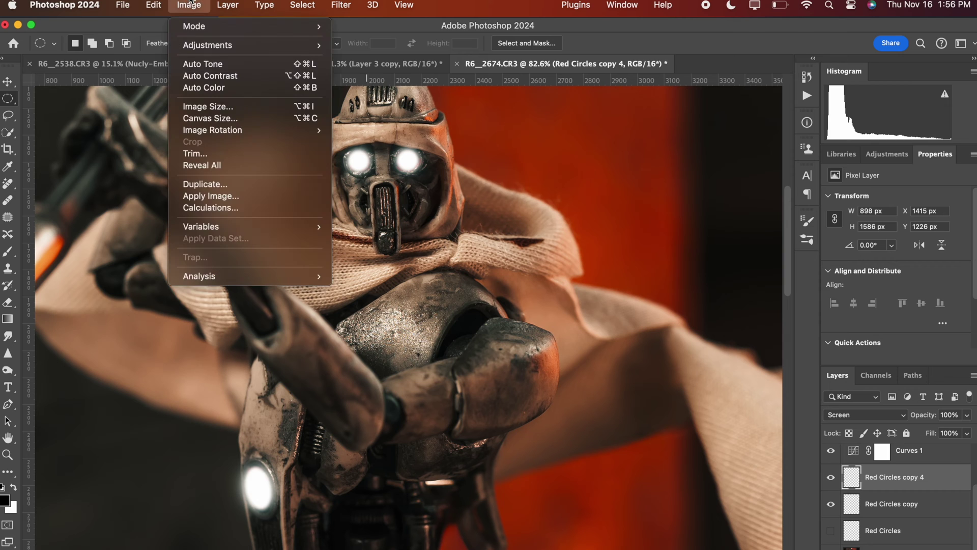
mouse_move(214, 45)
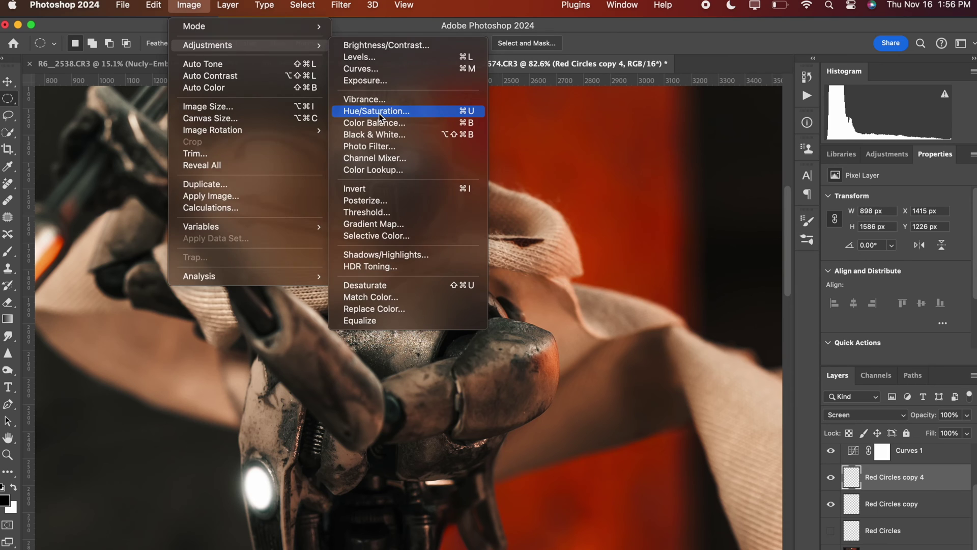
click(484, 206)
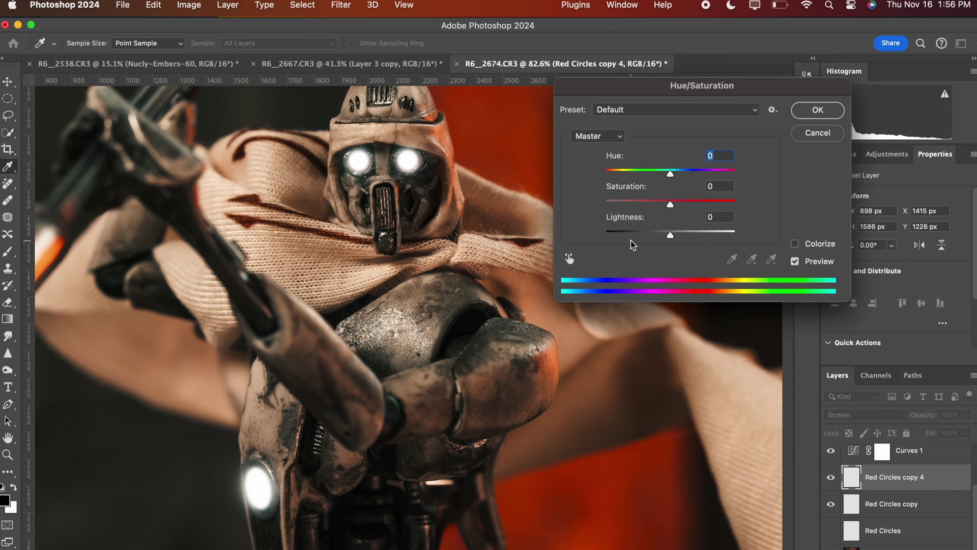
click(795, 244)
drag(638, 203, 738, 203)
drag(653, 233, 638, 232)
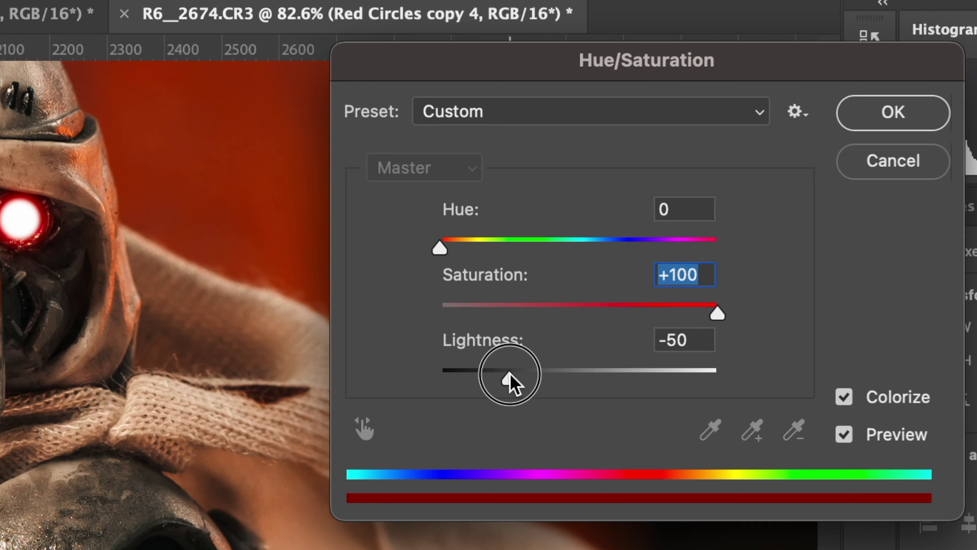
click(902, 113)
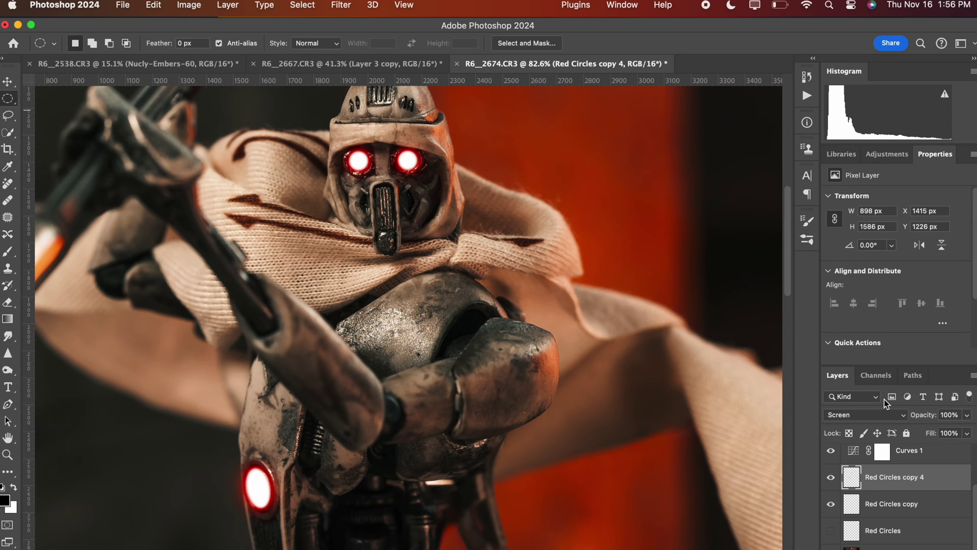
Lower the Red Circles copy layer's fill to 35% at 100% opacity, toggling its visibility to compare the glow
click(866, 508)
drag(935, 433, 847, 449)
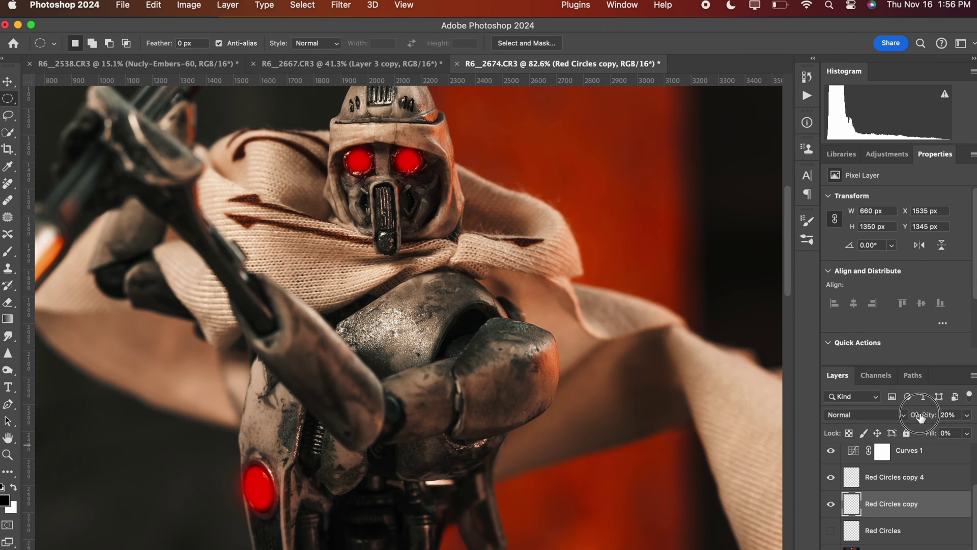
key(0)
mouse_move(933, 432)
mouse_down()
mouse_move(976, 434)
mouse_move(886, 439)
mouse_move(938, 436)
mouse_up()
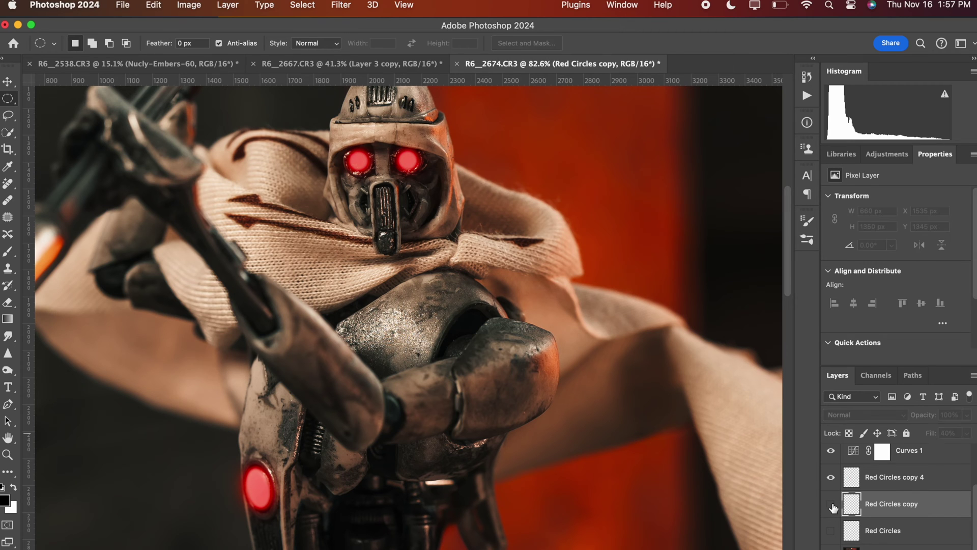
click(831, 504)
click(831, 504)
key(super+minus)
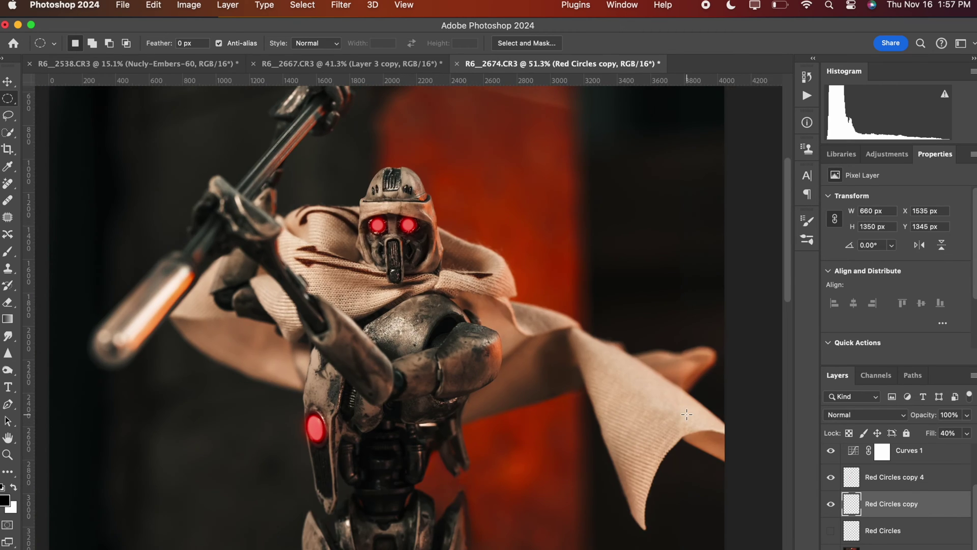
key(super+minus)
key(super+minus)
key(super+plus)
scroll(686, 414, down, 2)
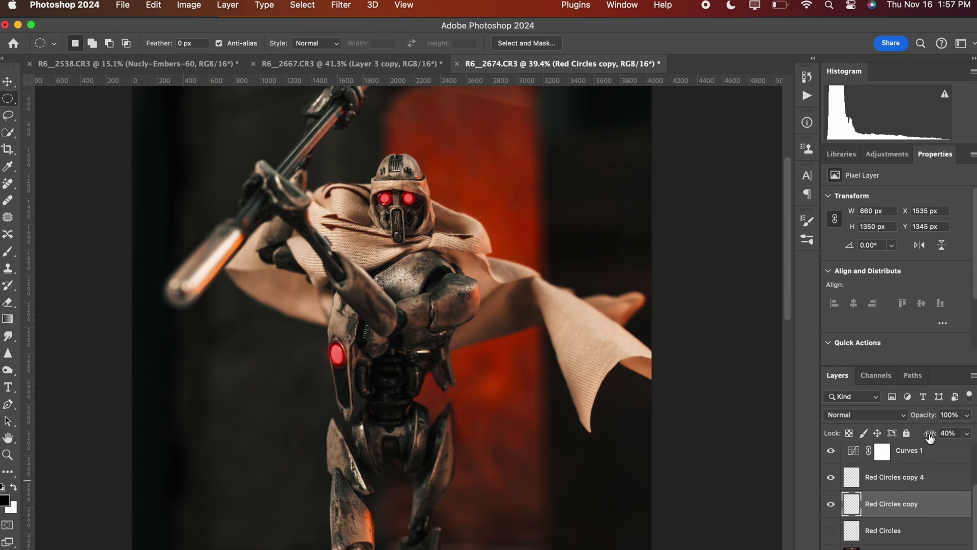
click(930, 437)
drag(930, 437, 927, 437)
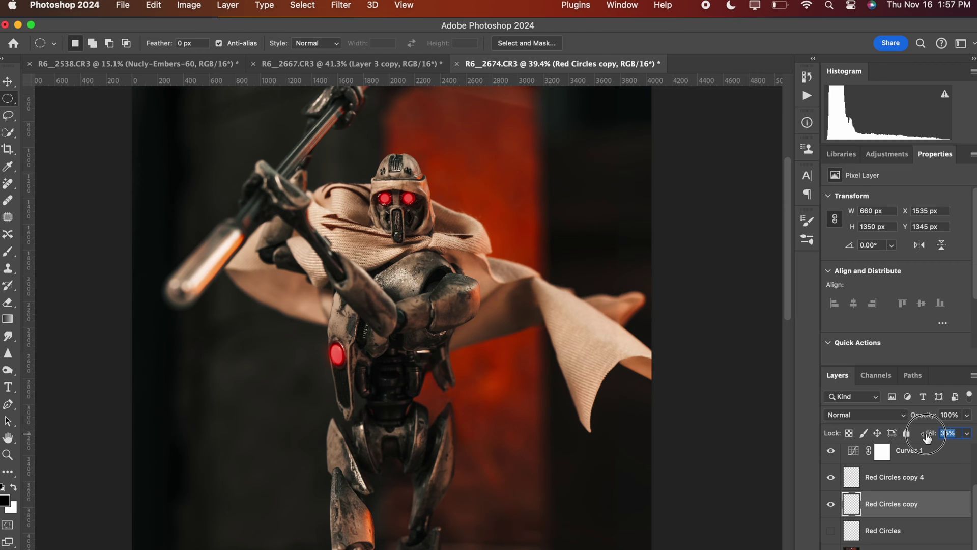
Try a duplicate of the Red Circles copy 4 layer and undo it
click(893, 475)
key(super+j)
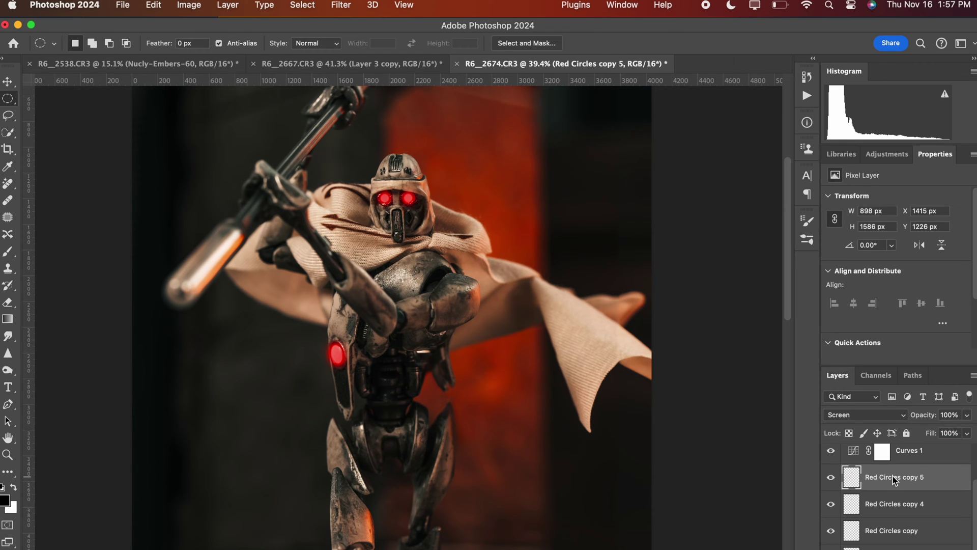
key(super+z)
drag(928, 415, 976, 417)
Try a 30% fill on the Red Circles copy layer and return it to 35%
click(900, 503)
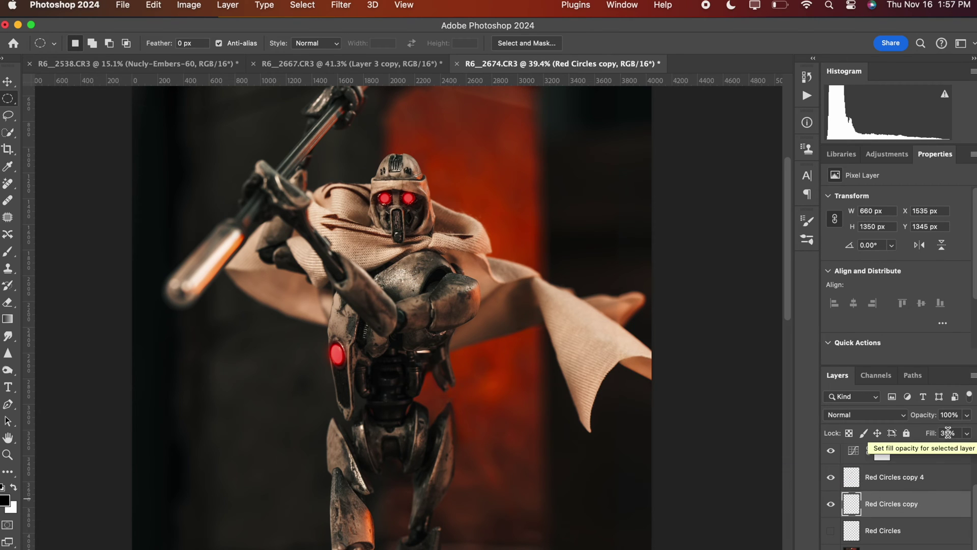
drag(934, 434, 930, 437)
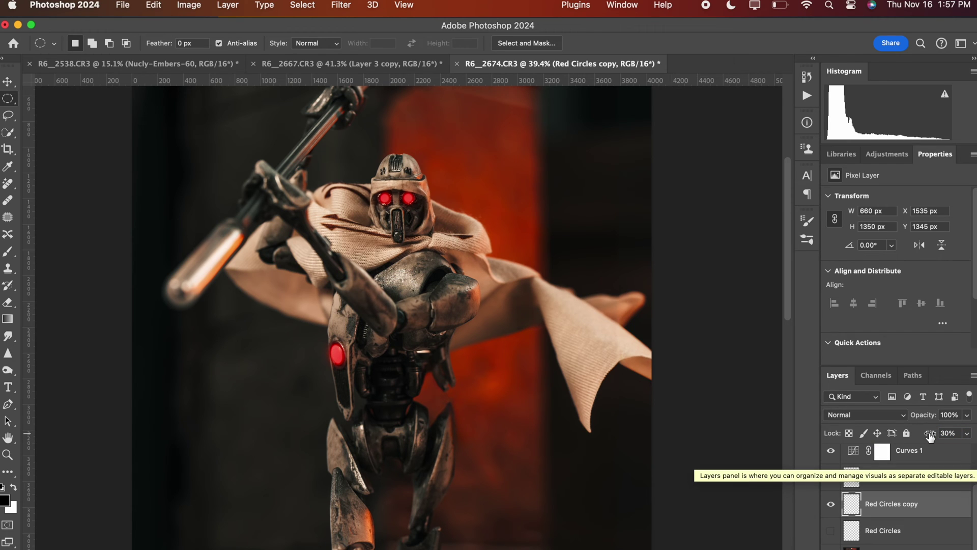
drag(931, 437, 932, 437)
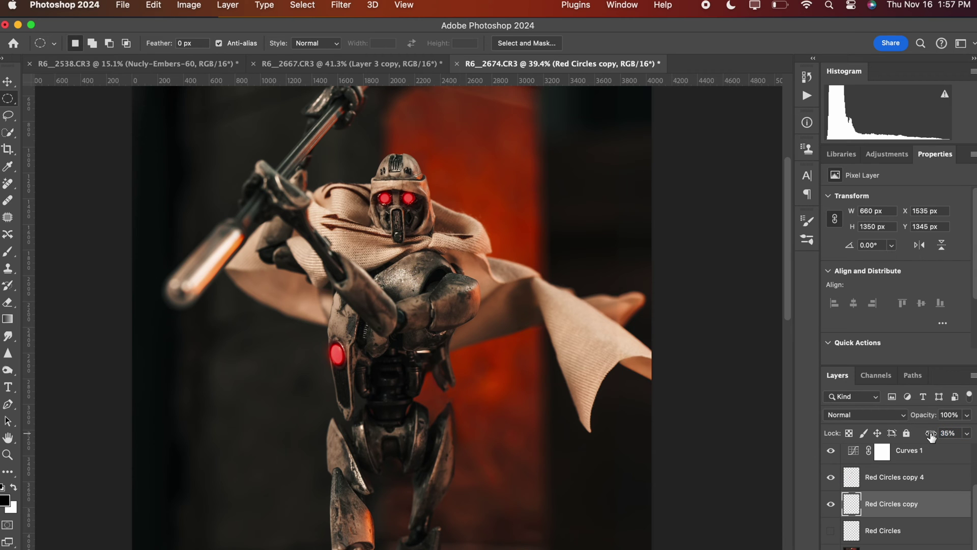
Add a new layer above Layer 4 copy and draw a diagonal black-to-white linear gradient across it at about -31°
scroll(630, 374, down, 5)
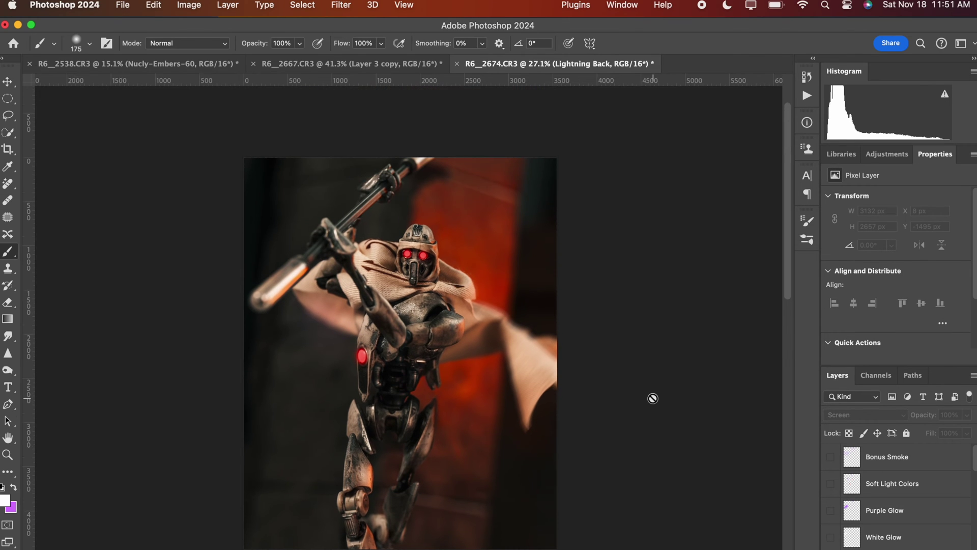
scroll(919, 530, down, 3)
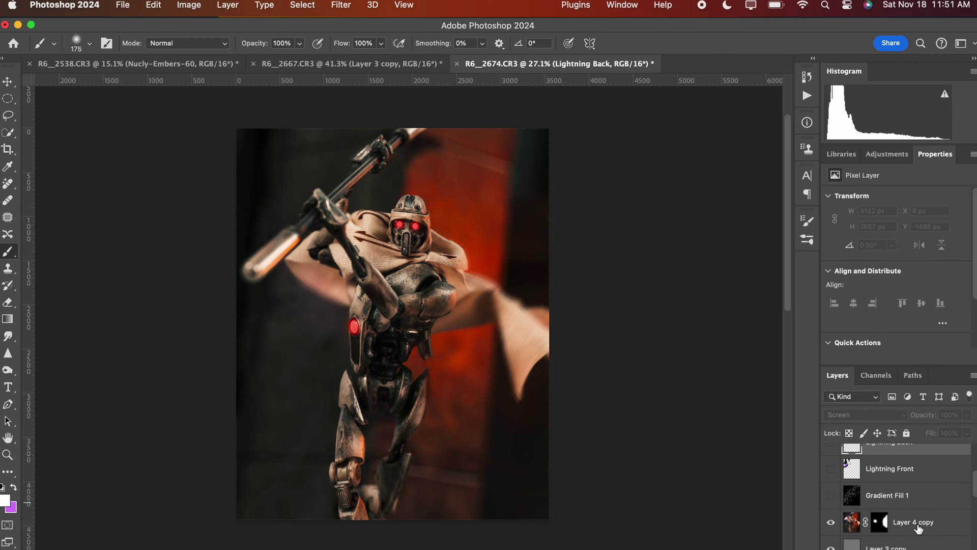
click(905, 491)
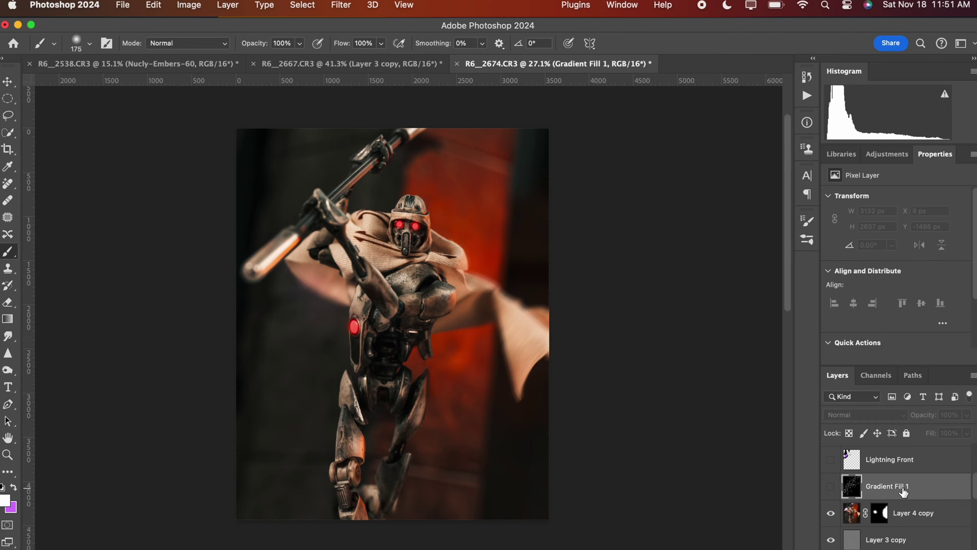
click(926, 513)
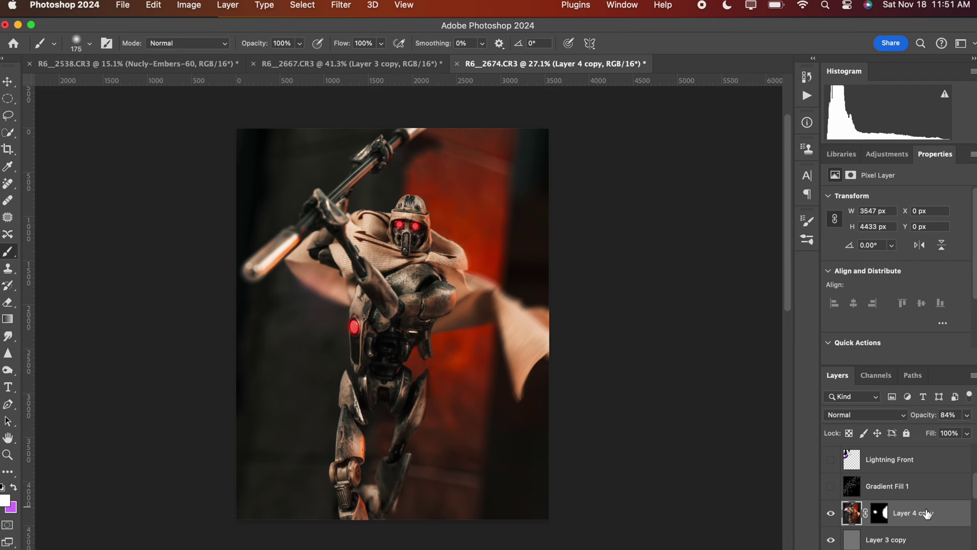
key(alt+shift+super+n)
scroll(880, 494, down, 2)
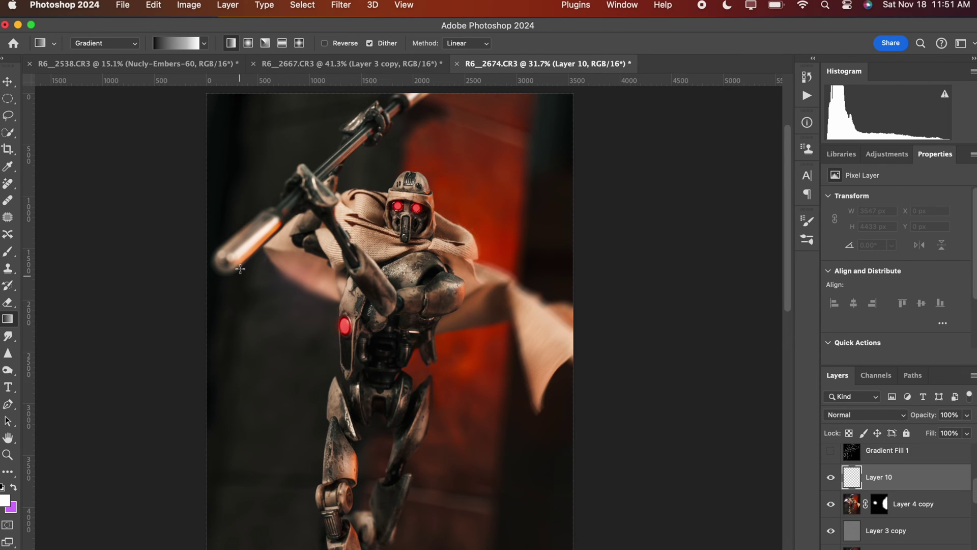
drag(236, 212, 450, 338)
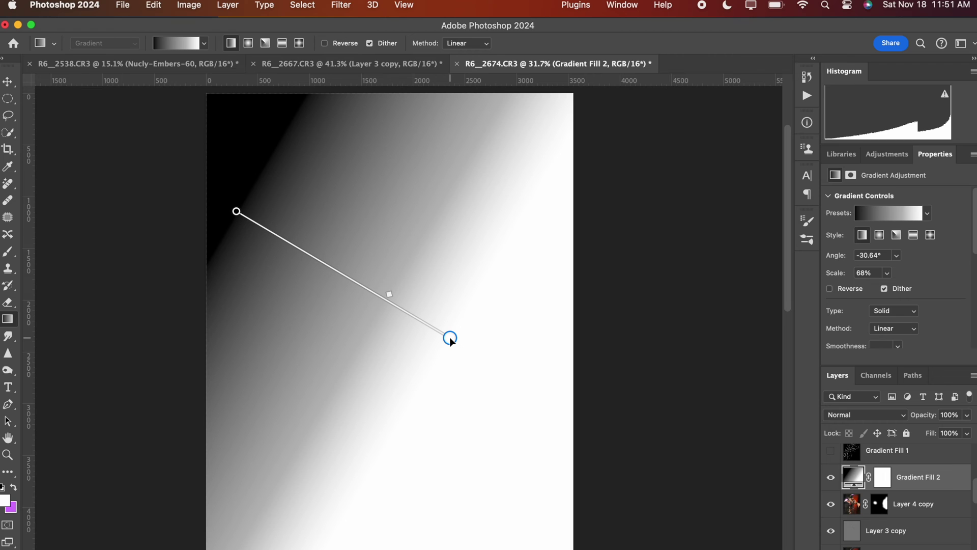
Rasterize the new gradient fill layer and render Difference Clouds on it
click(340, 5)
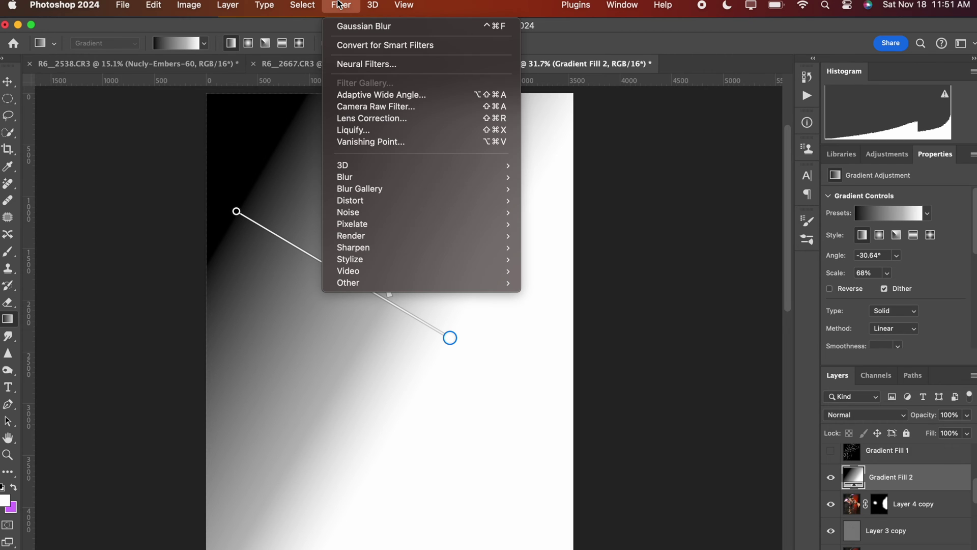
mouse_move(356, 235)
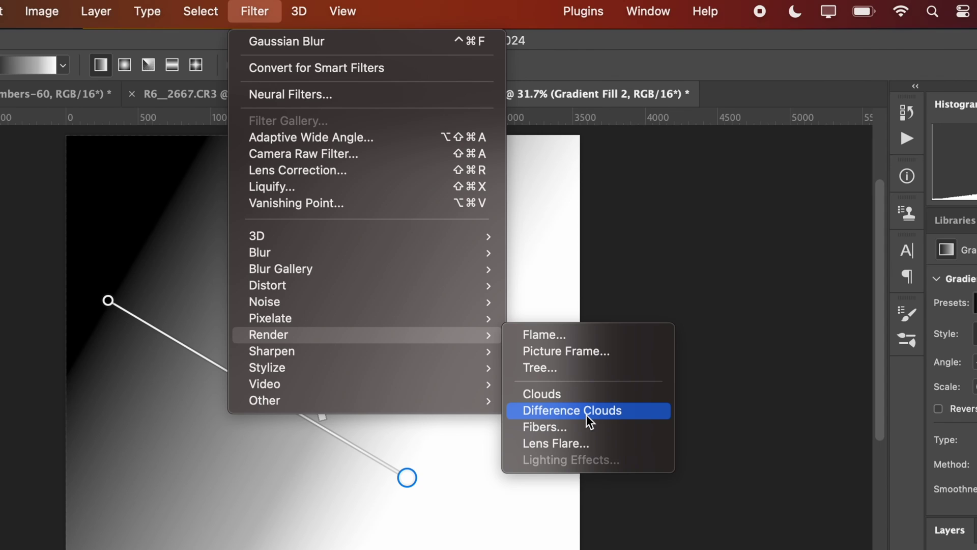
click(587, 414)
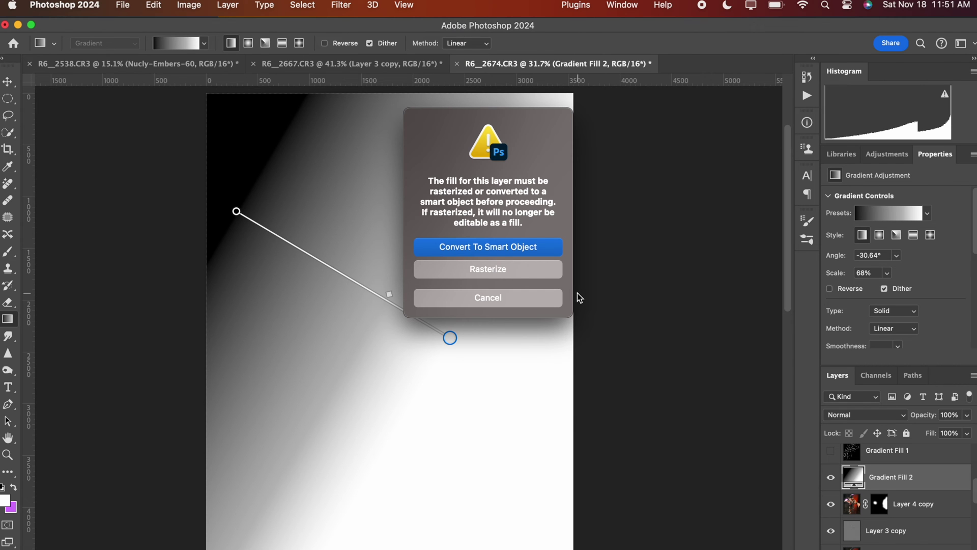
click(485, 382)
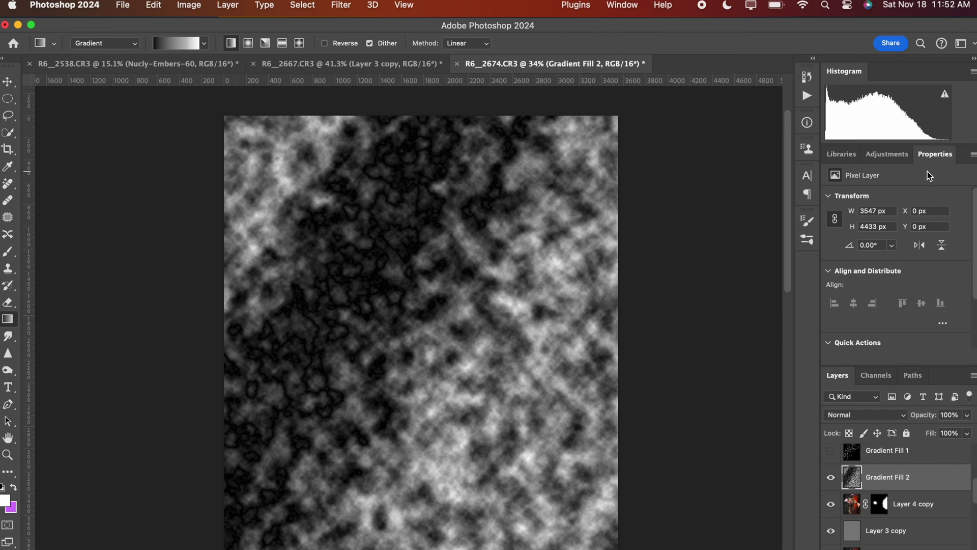
Invert the clouds layer and raise its black input level to 244 with Levels to isolate thin lightning lines
key(super+i)
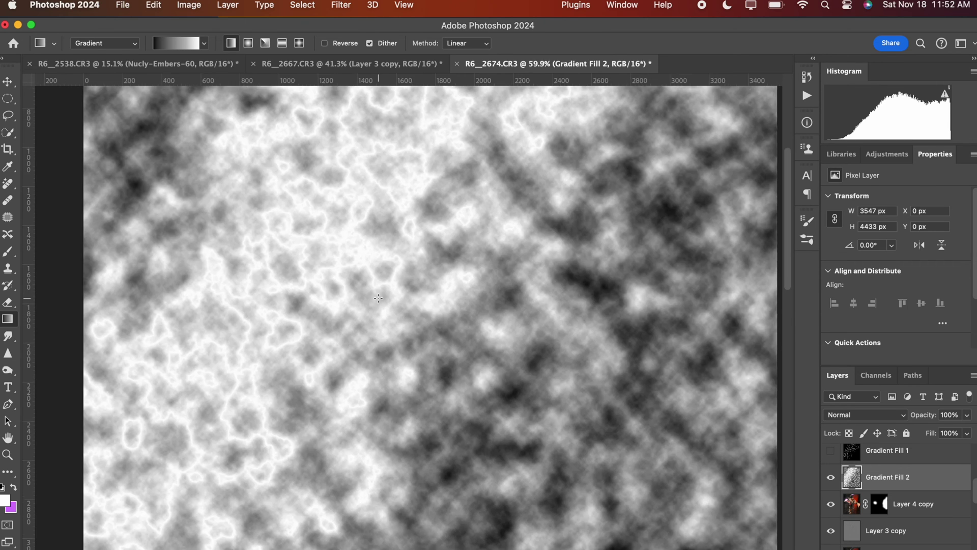
scroll(378, 299, down, 5)
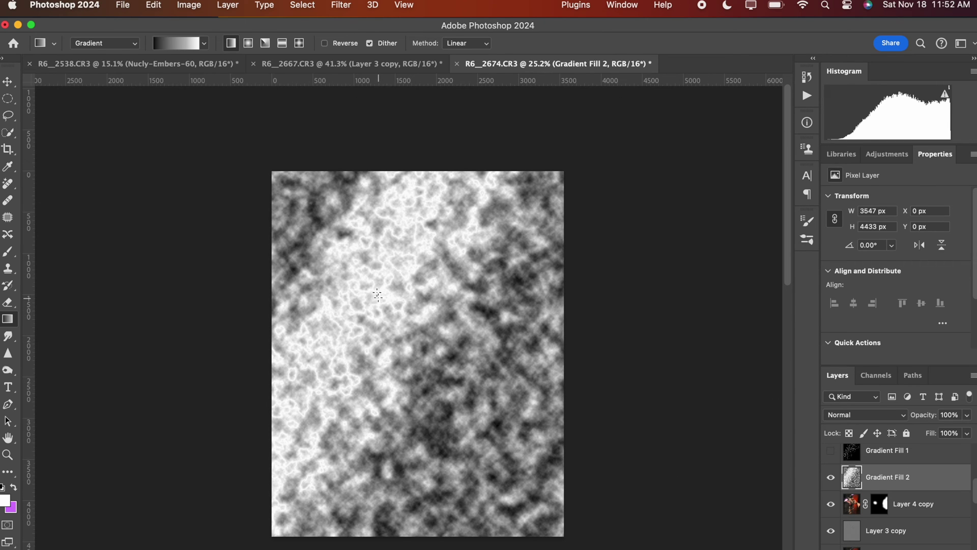
click(189, 5)
mouse_move(318, 45)
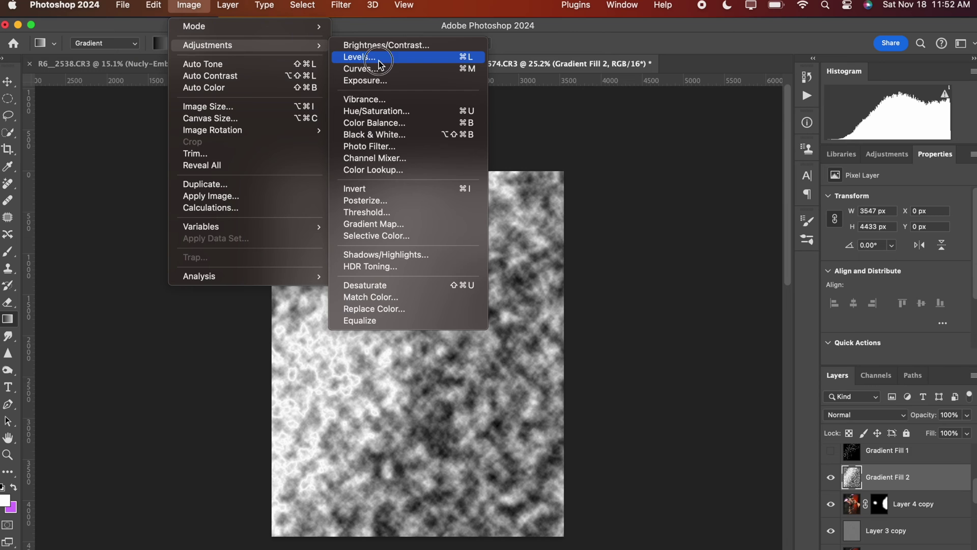
click(523, 120)
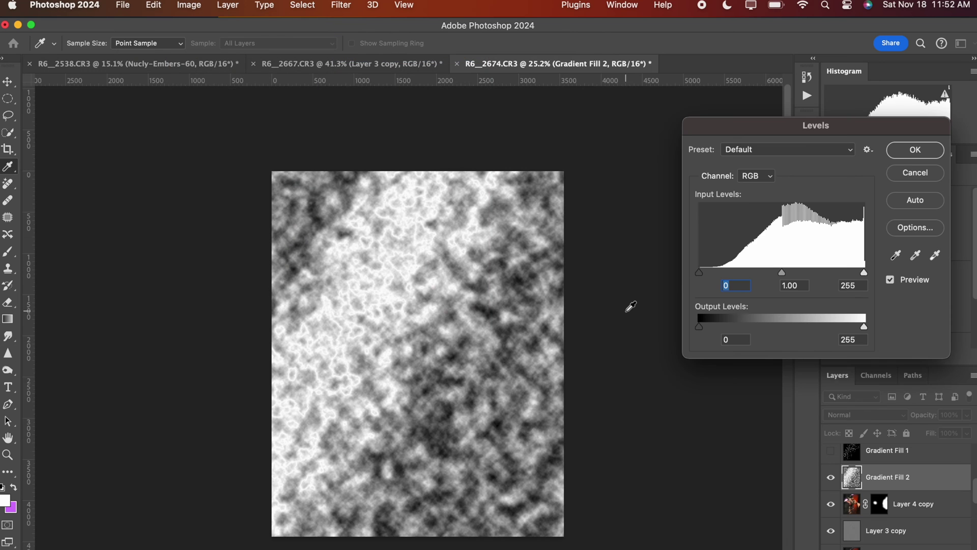
drag(700, 272, 860, 279)
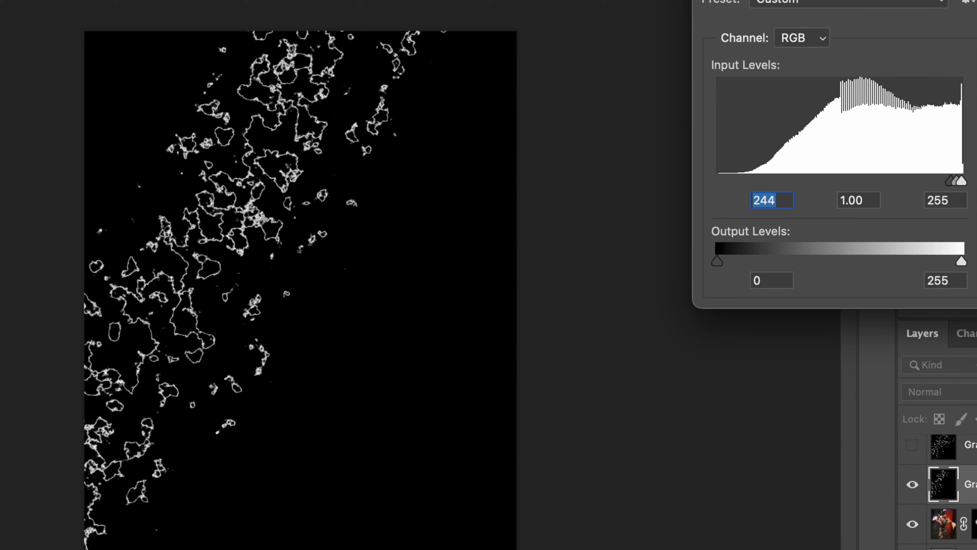
key(Return)
scroll(301, 80, up, 3)
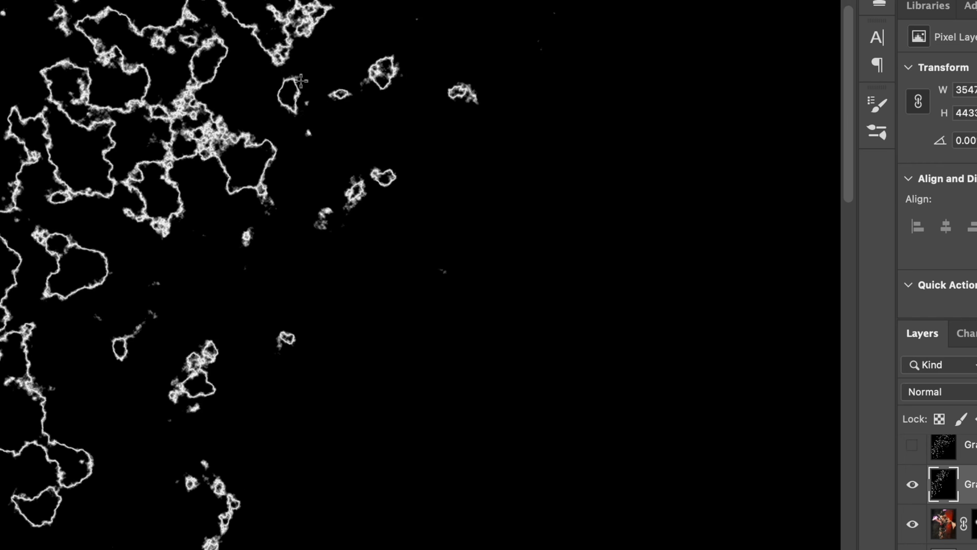
Lasso the short jagged branch at the clouds layer's lower-left lightning cluster and copy it to a new layer
scroll(120, 229, left, 5)
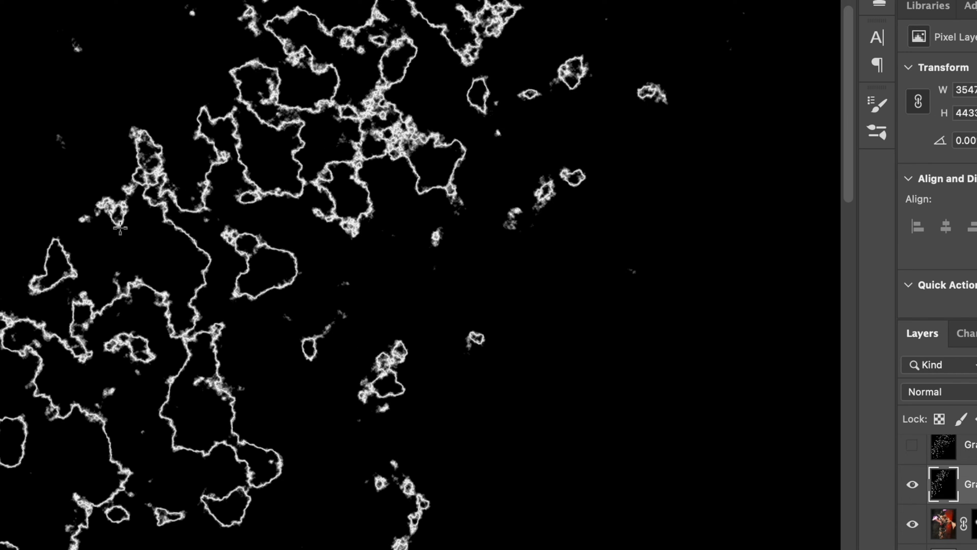
scroll(121, 229, down, 2)
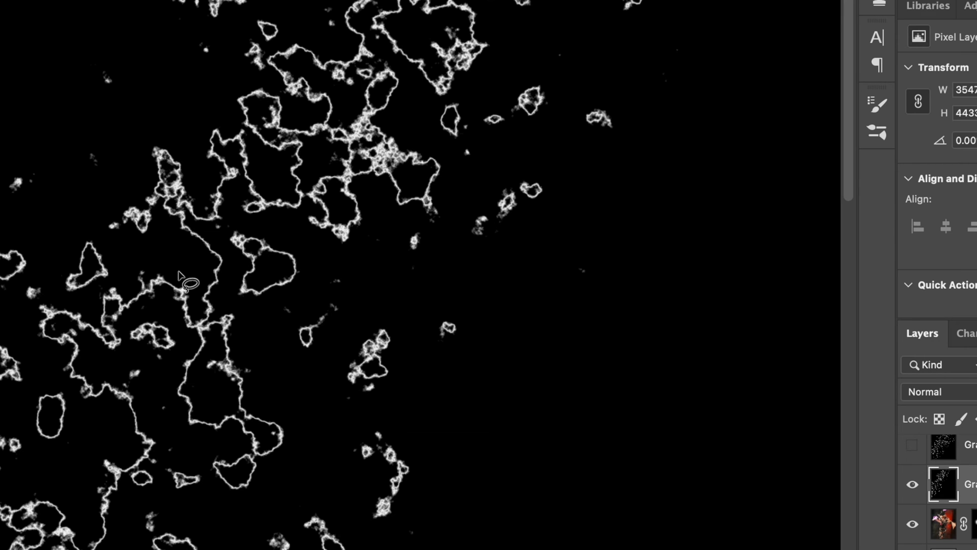
scroll(179, 272, up, 1)
scroll(179, 272, up, 2)
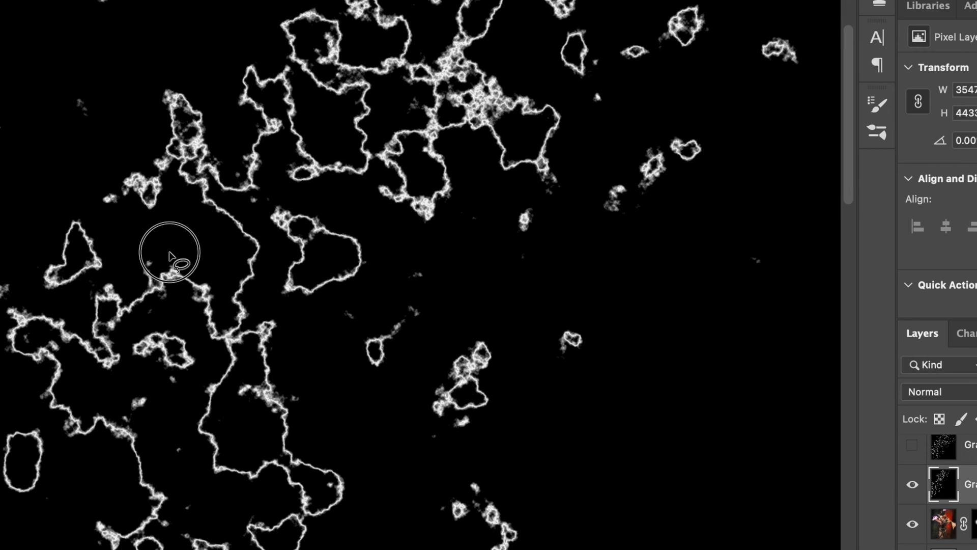
mouse_move(150, 253)
mouse_down()
mouse_move(108, 312)
mouse_move(108, 328)
mouse_move(192, 278)
mouse_move(193, 257)
mouse_move(170, 252)
mouse_up()
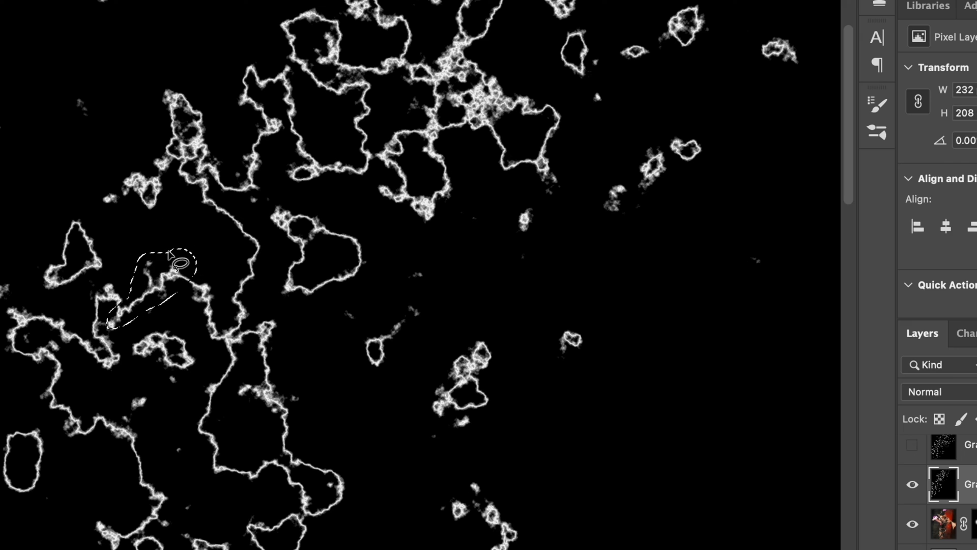
key(ctrl+j)
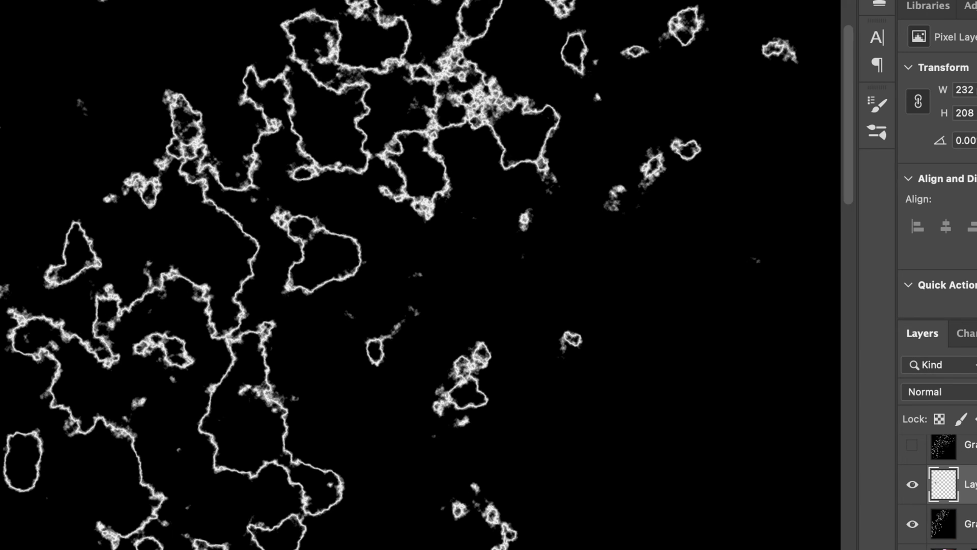
Lasso the long, winding near-vertical lightning strand and copy it from Gradient Fill 2 to its own layer
click(252, 302)
mouse_move(253, 301)
mouse_down()
mouse_move(266, 237)
mouse_move(202, 171)
mouse_move(191, 204)
mouse_move(227, 229)
mouse_move(223, 313)
mouse_move(252, 324)
mouse_up()
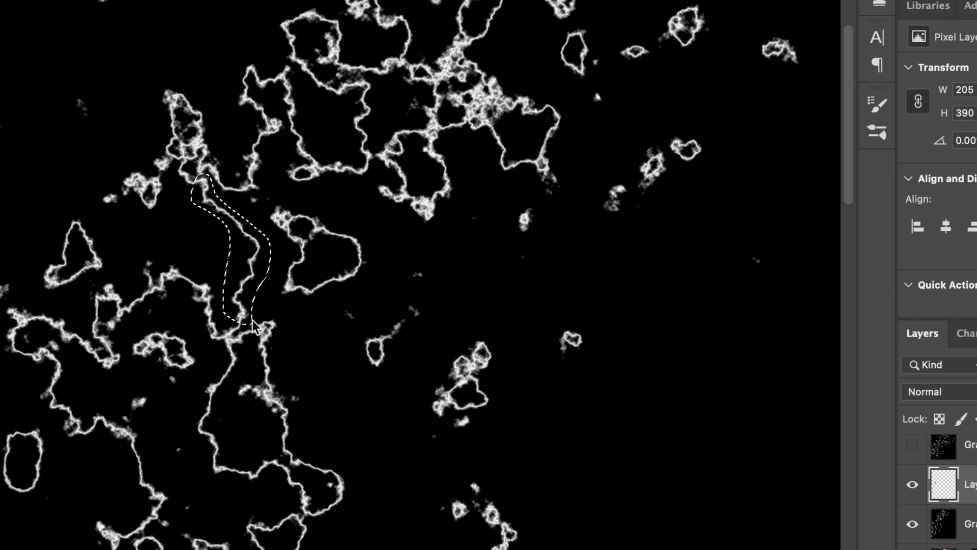
key(super+j)
click(384, 146)
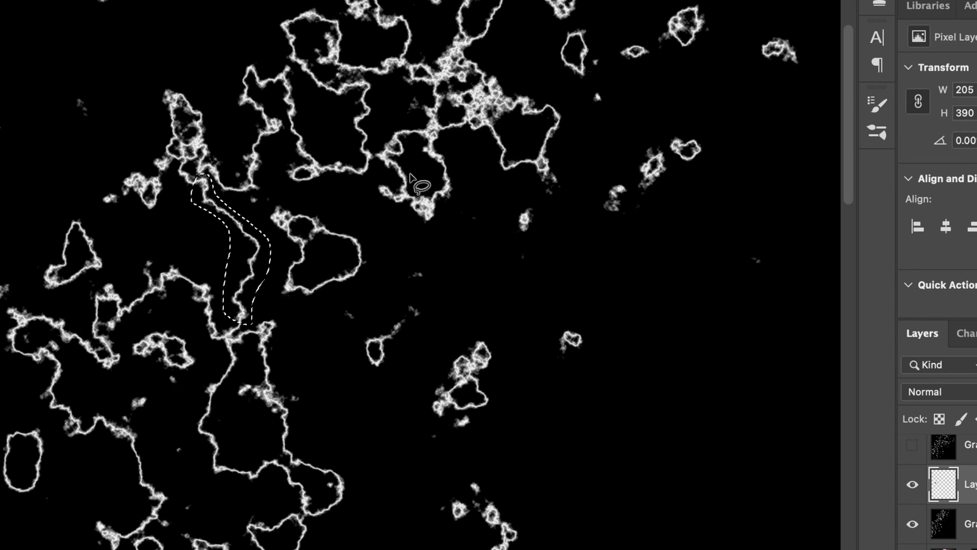
click(972, 524)
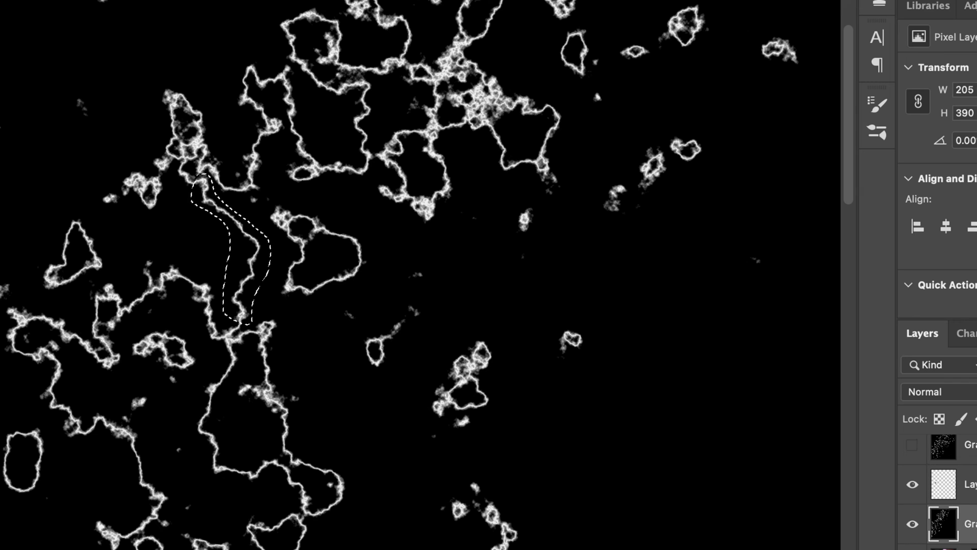
key(super+j)
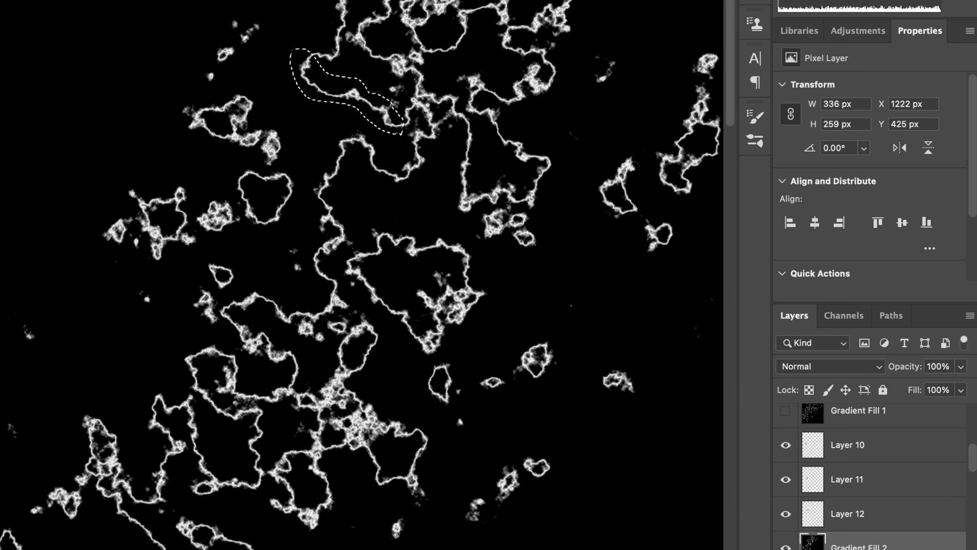
Copy the outlined curved lightning strand from Gradient Fill 2 to a new layer and clear the selection
key(ctrl+j)
key(ctrl+d)
scroll(837, 498, down, 2)
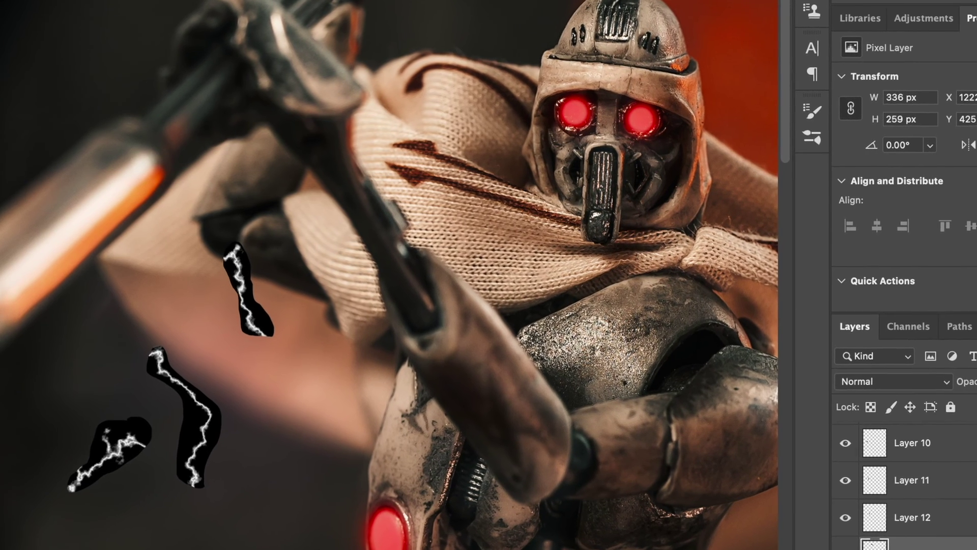
scroll(464, 89, up, 2)
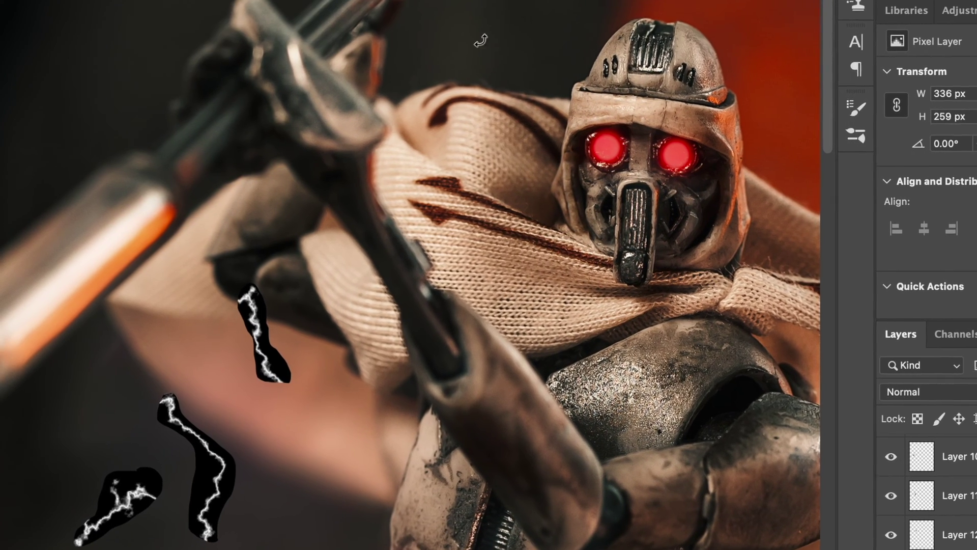
Move Layer 13's bolt onto the glowing staff tip, rotate it to about 91°, scale it to about 207% and blend it with Screen
drag(469, 1, 182, 151)
key(super+t)
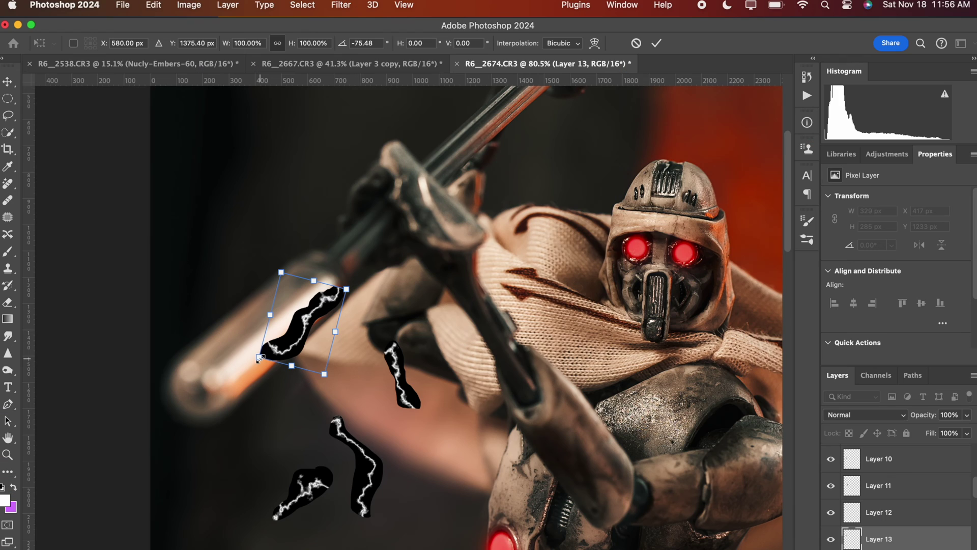
drag(367, 293, 231, 401)
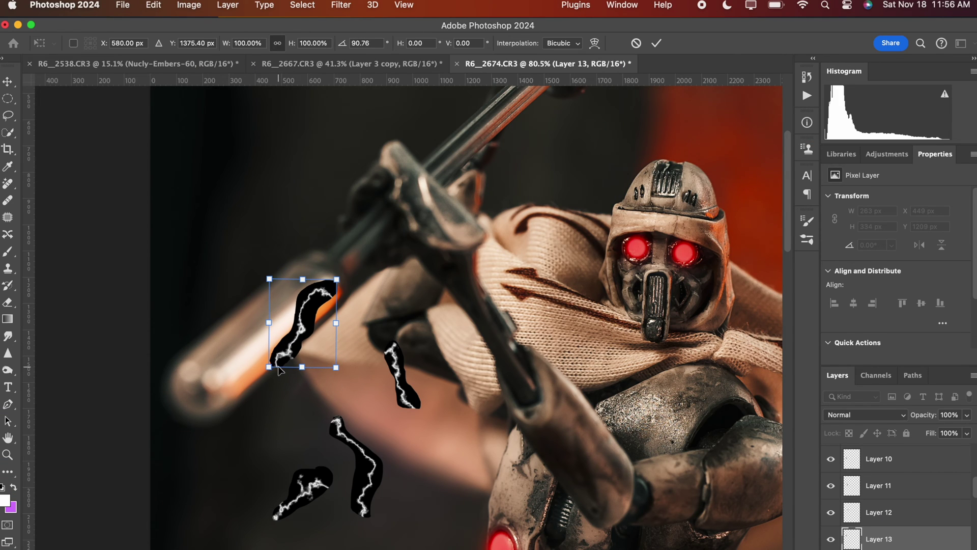
drag(268, 365, 173, 427)
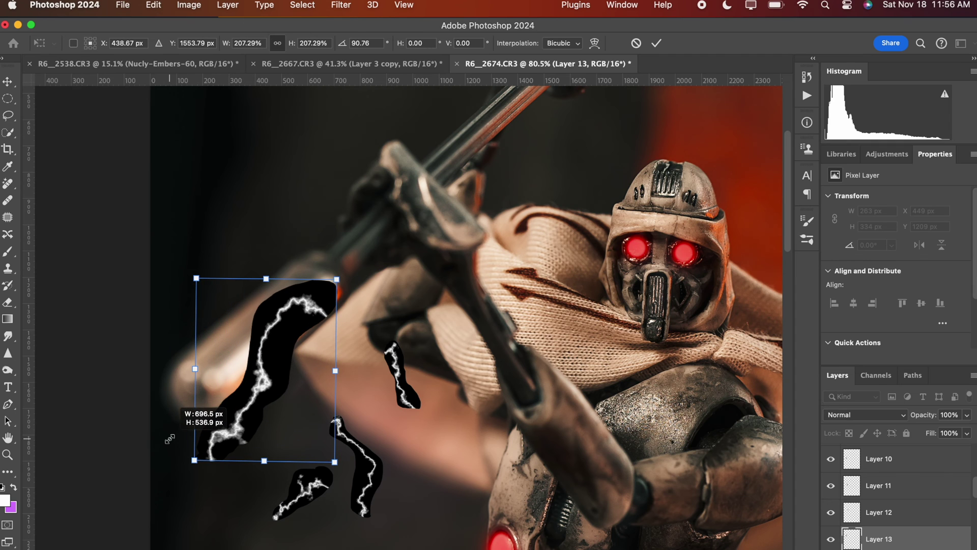
drag(256, 412, 248, 389)
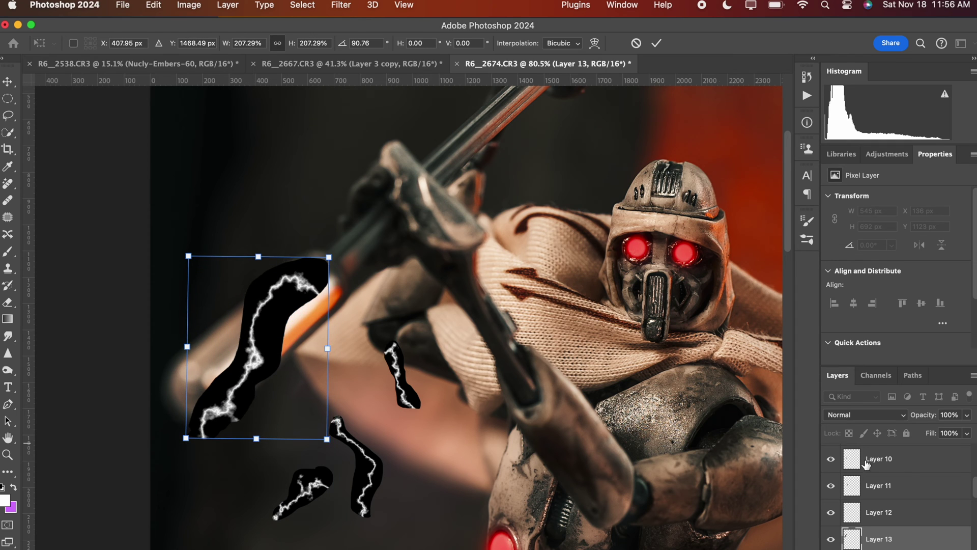
click(866, 415)
click(855, 527)
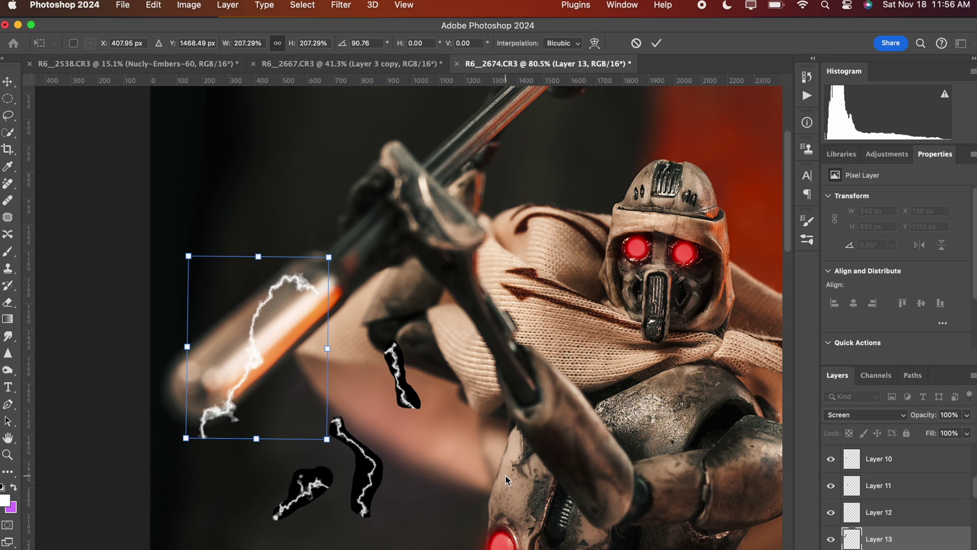
Enlarge Layer 13's bolt further, rotate it to about 102° and fit it along the glowing staff tip
scroll(505, 475, left, 3)
scroll(506, 475, down, 1)
drag(256, 422, 174, 525)
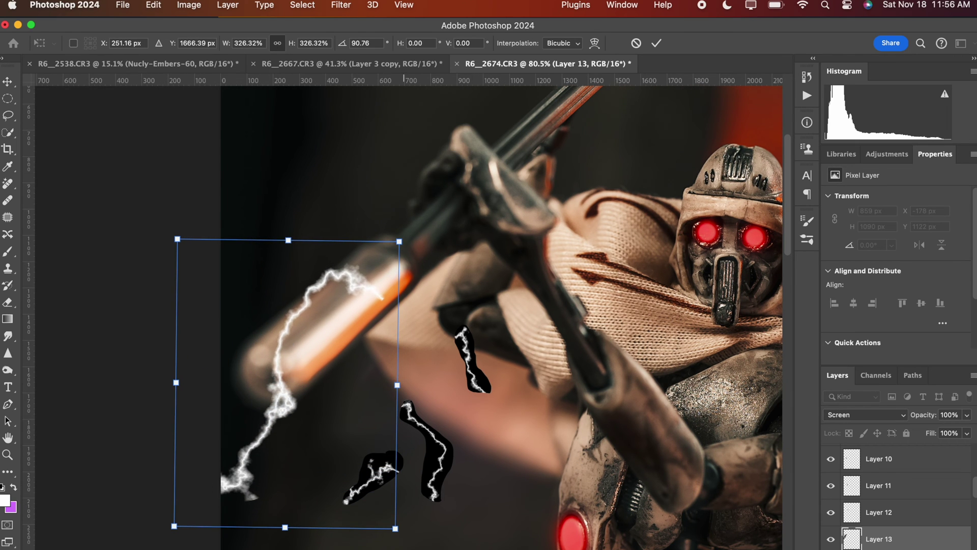
drag(386, 545, 325, 529)
drag(258, 365, 257, 348)
drag(308, 525, 365, 525)
drag(276, 340, 322, 336)
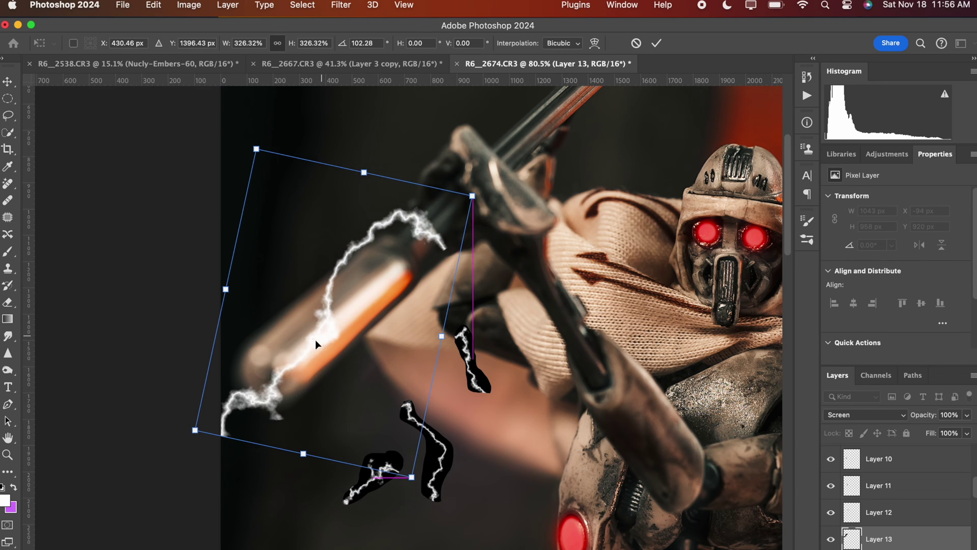
drag(193, 427, 162, 454)
key(Return)
Scale Layer 10's bolt to about 450%, rotate it to about 165°, blend it with Screen and place it over the staff tip
key(l)
click(880, 459)
key(super+t)
drag(442, 407, 389, 398)
click(861, 415)
drag(365, 326, 340, 333)
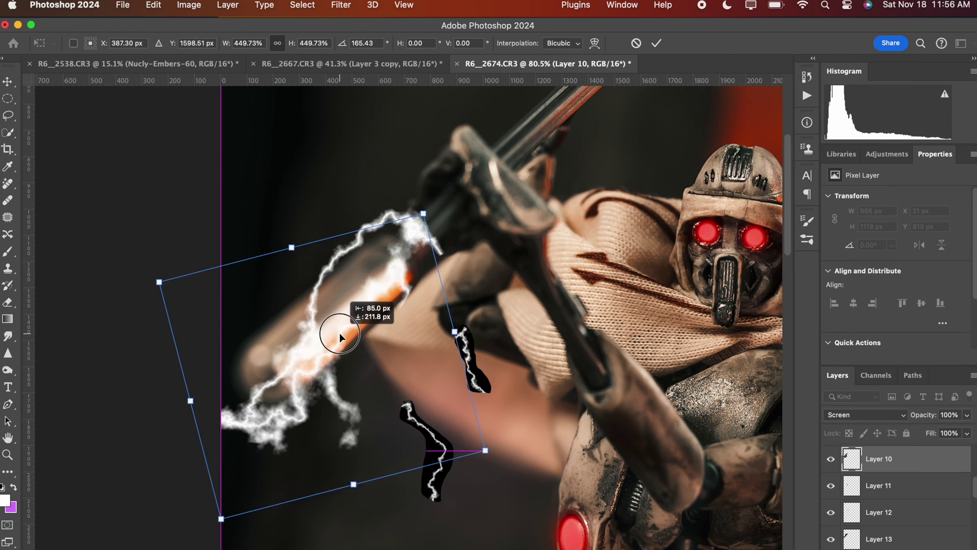
key(Return)
Scale Layer 11's bolt to about 386%, rotate it along the staff tip and blend it with Screen
key(e)
click(879, 486)
key(super+t)
drag(399, 400, 246, 239)
drag(415, 166, 503, 408)
scroll(410, 328, down, 3)
drag(356, 410, 342, 398)
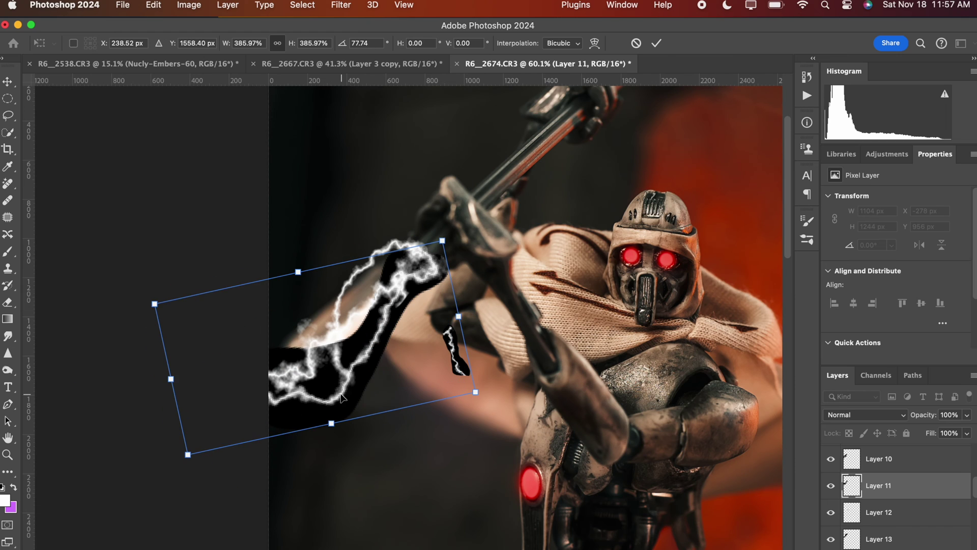
click(866, 415)
drag(379, 370, 474, 290)
drag(423, 306, 408, 308)
key(Return)
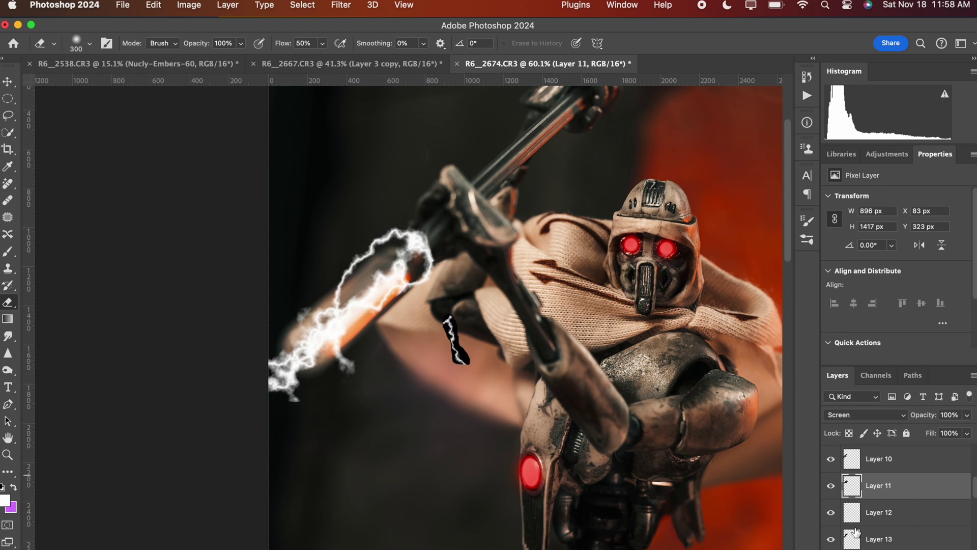
Enlarge and rotate Layer 12's bolt and place it over the other lightning on the staff tip
click(879, 513)
key(super+t)
drag(471, 365, 551, 515)
drag(549, 526, 507, 321)
drag(503, 387, 351, 290)
drag(359, 323, 326, 332)
key(Return)
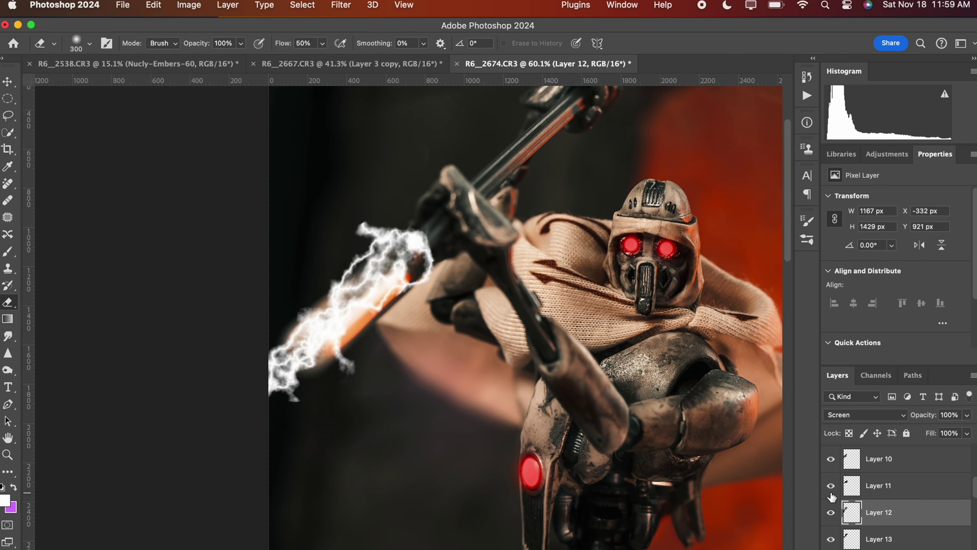
Fine-tune the placement of the Layer 12 and Layer 13 bolts around the staff tip
click(832, 513)
click(831, 512)
key(super+t)
drag(435, 364, 446, 366)
click(879, 540)
key(super+t)
key(Return)
Raise Layer 12's black input level to 121 with Levels to thin its lightning
click(879, 512)
click(831, 512)
click(832, 513)
key(super+t)
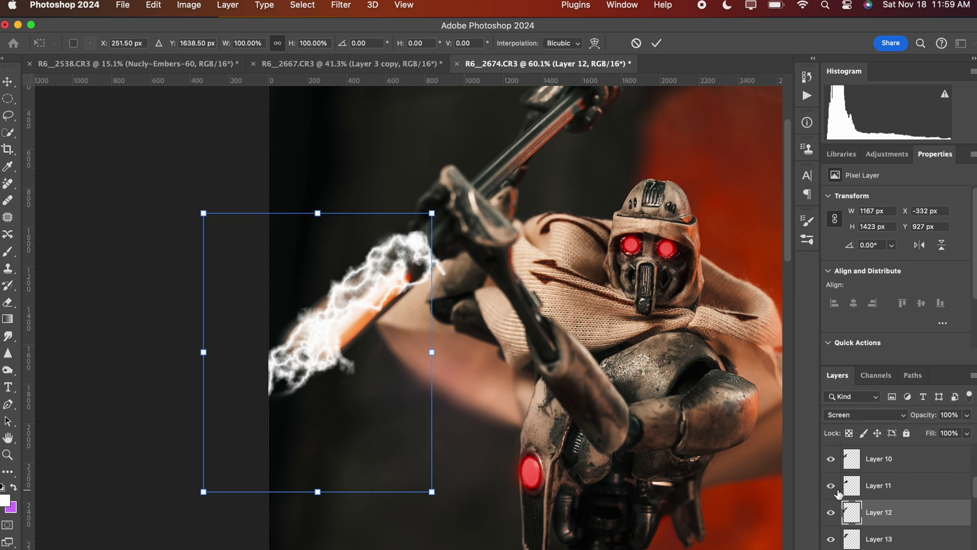
click(832, 513)
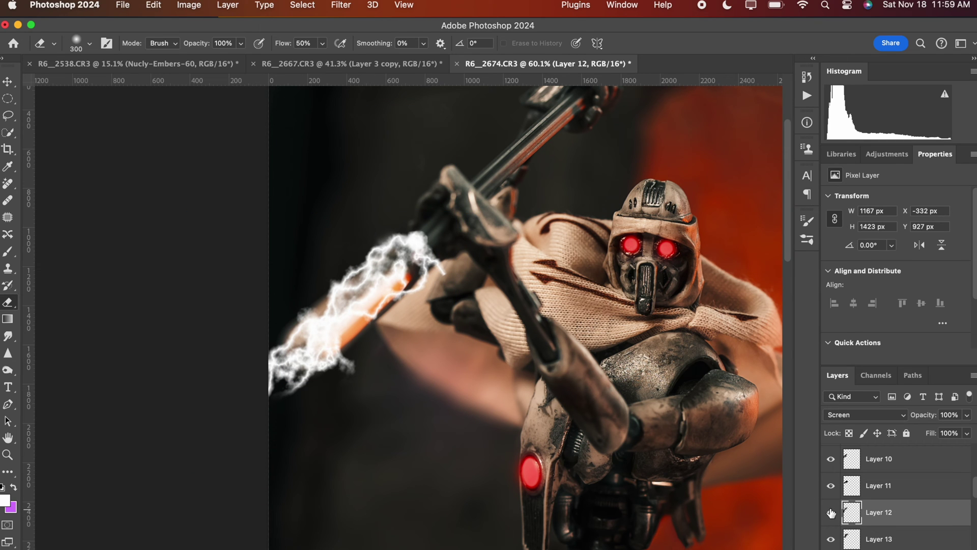
key(ctrl+l)
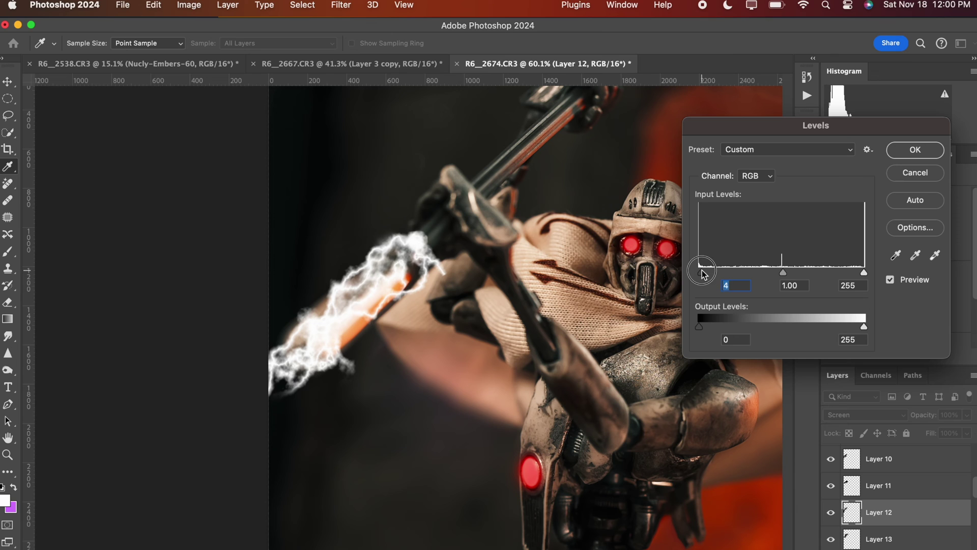
drag(703, 274, 779, 287)
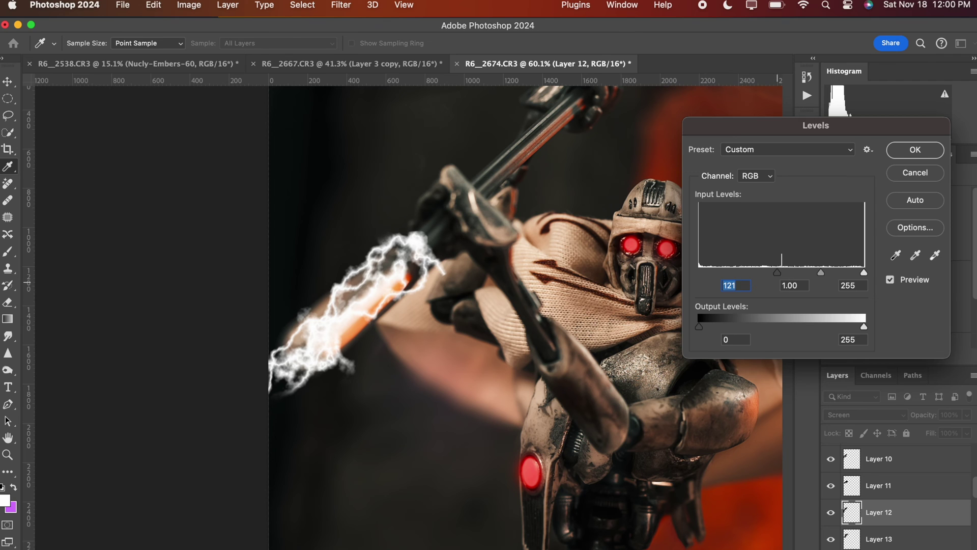
key(Return)
key(e)
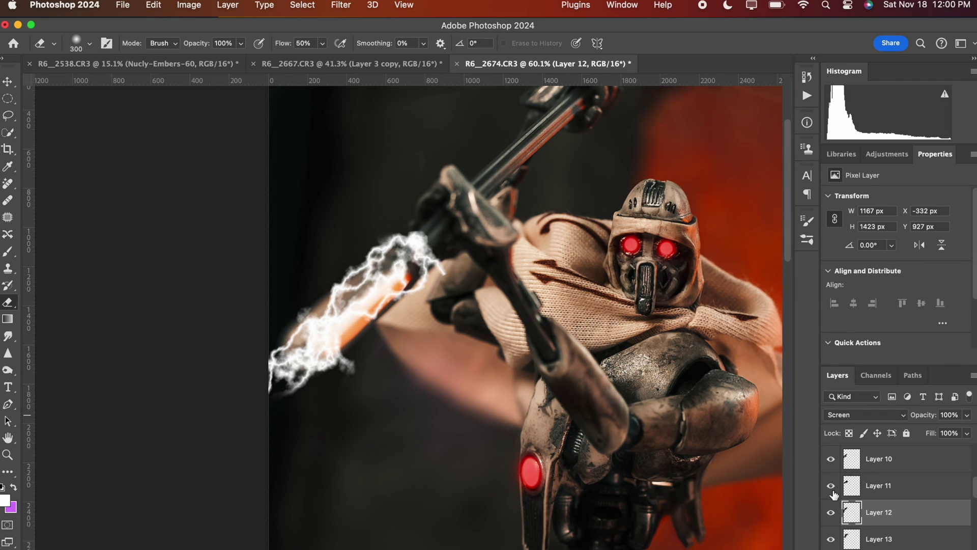
Raise Layer 10's black input level with Levels to thin its lightning as well
click(832, 486)
click(832, 487)
click(833, 456)
click(879, 459)
key(super+l)
drag(699, 271, 782, 275)
key(Return)
Transform Layer 10's bolt to about 1061 × 1085 px and refit it over the staff tip
key(super+t)
drag(331, 429, 333, 438)
mouse_move(230, 435)
mouse_down()
mouse_move(239, 438)
mouse_move(229, 429)
mouse_up()
key(Return)
Erase Layer 13's stray lightning ends beside the droid's arm and at the image edge, and compare the layer on and off
key(e)
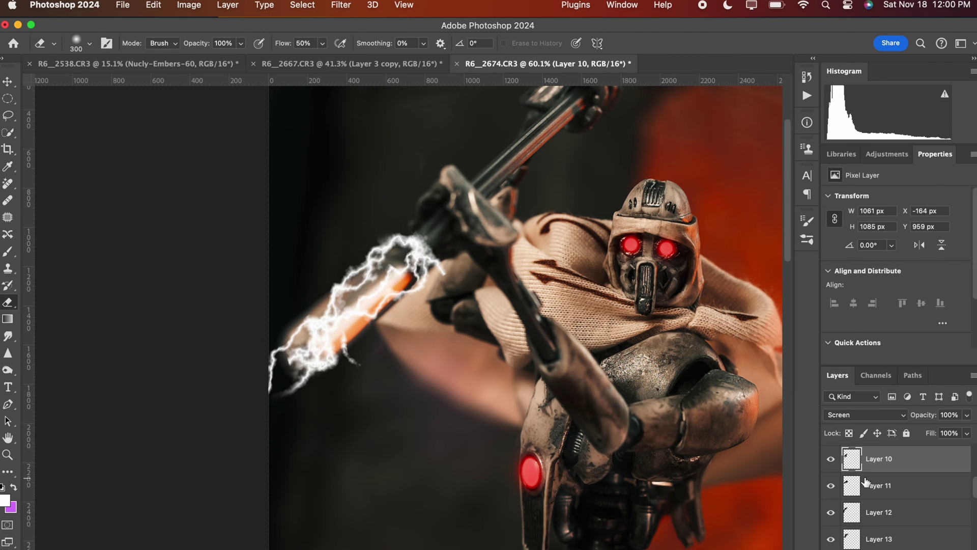
click(838, 512)
click(879, 537)
click(461, 260)
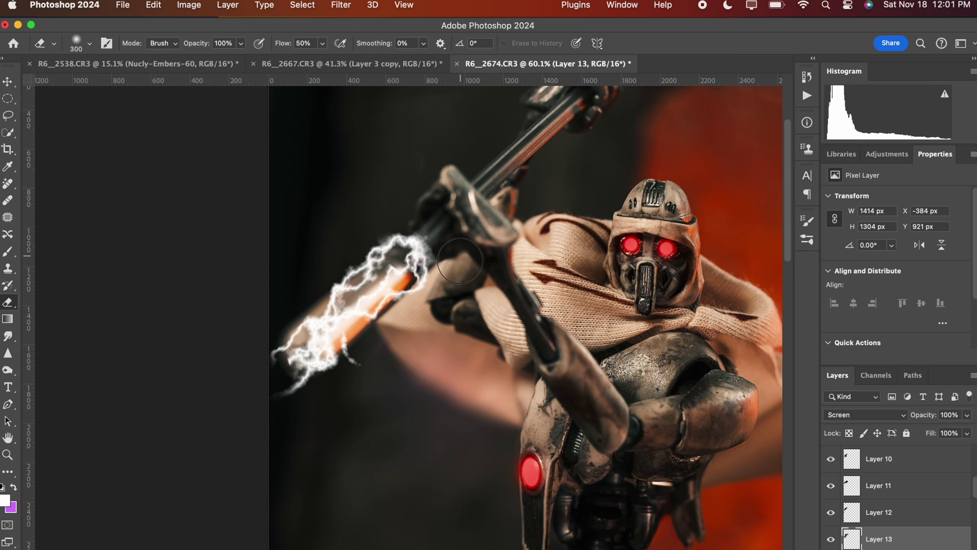
click(461, 260)
scroll(537, 372, down, 5)
click(831, 539)
click(831, 540)
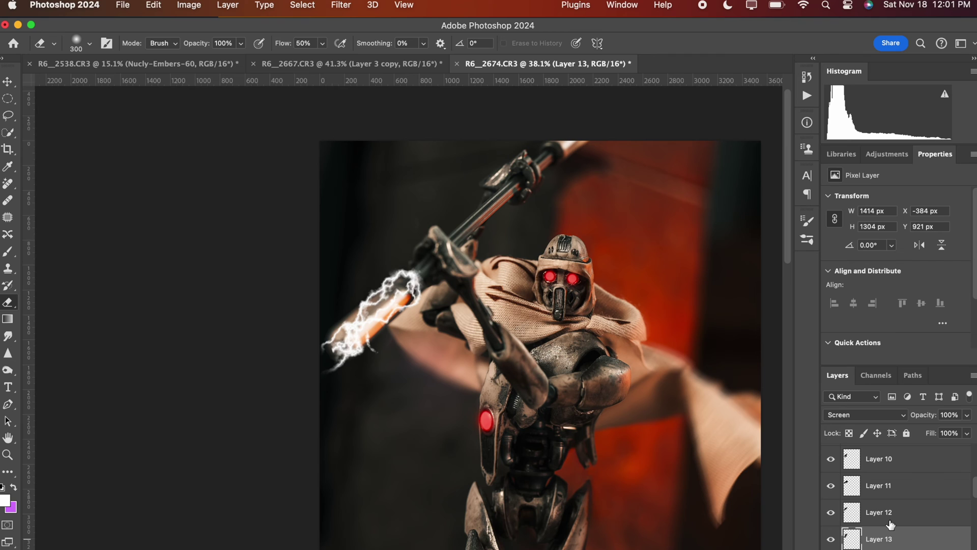
Merge Layers 10 through 13 into one lightning layer and set its blend mode to Screen
shift+click(888, 470)
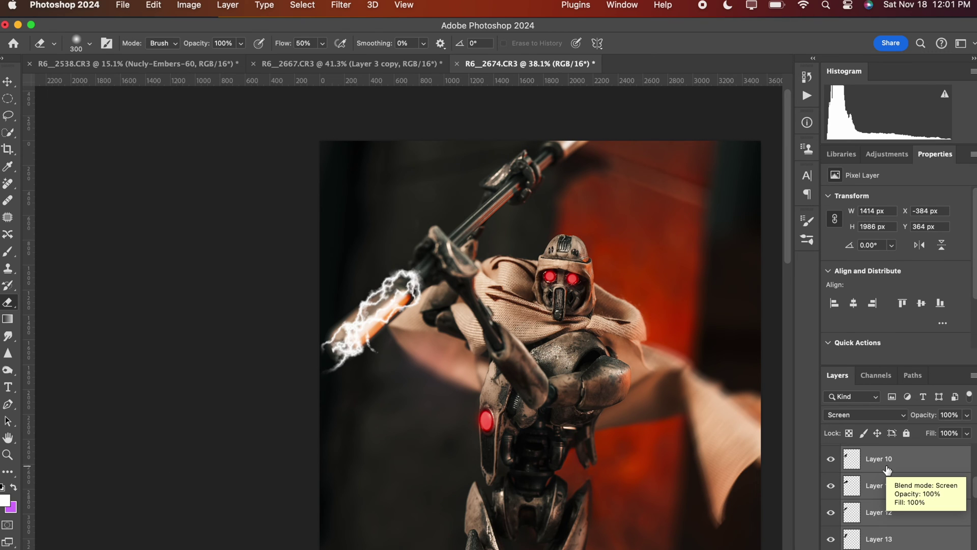
key(super+e)
click(865, 415)
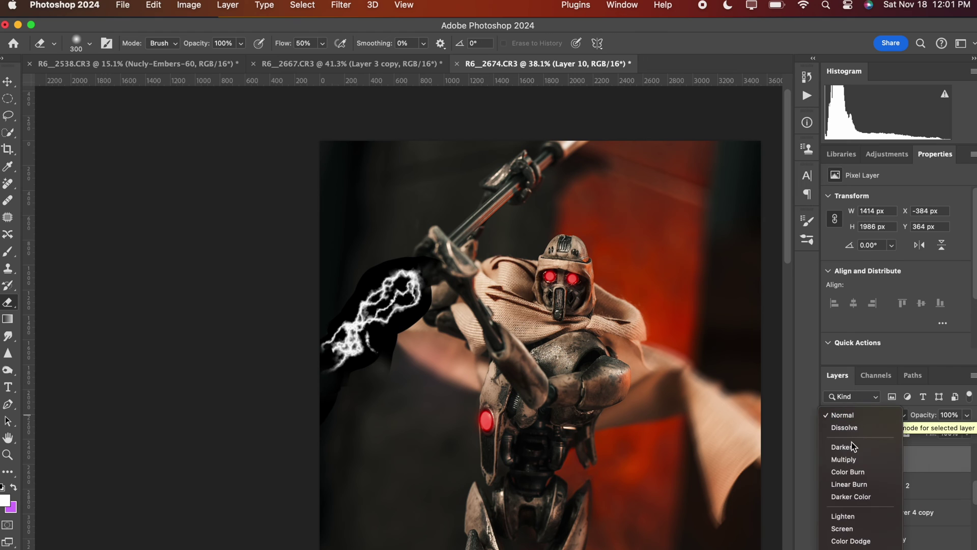
click(851, 529)
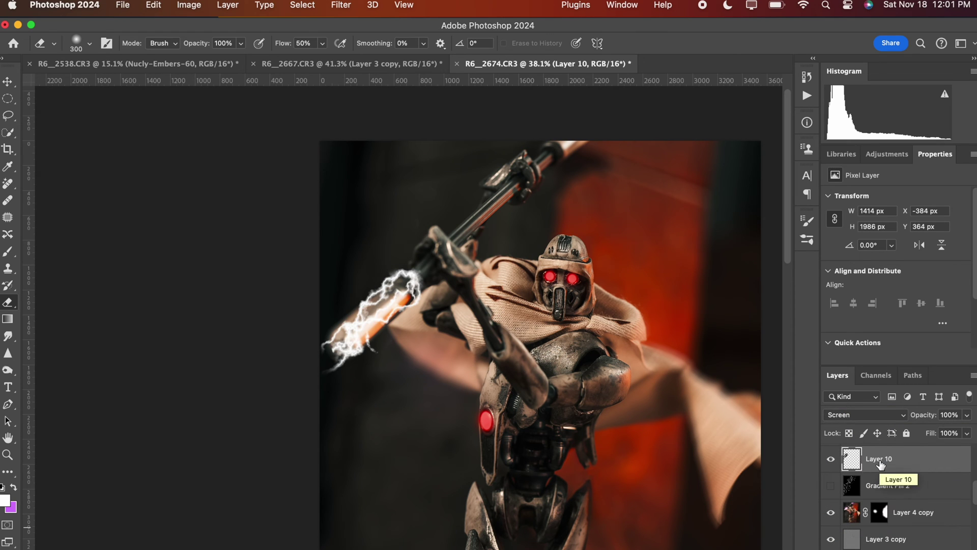
Duplicate the merged lightning layer four times to intensify the bolts
key(super+j)
key(super+j)
key(super+j)
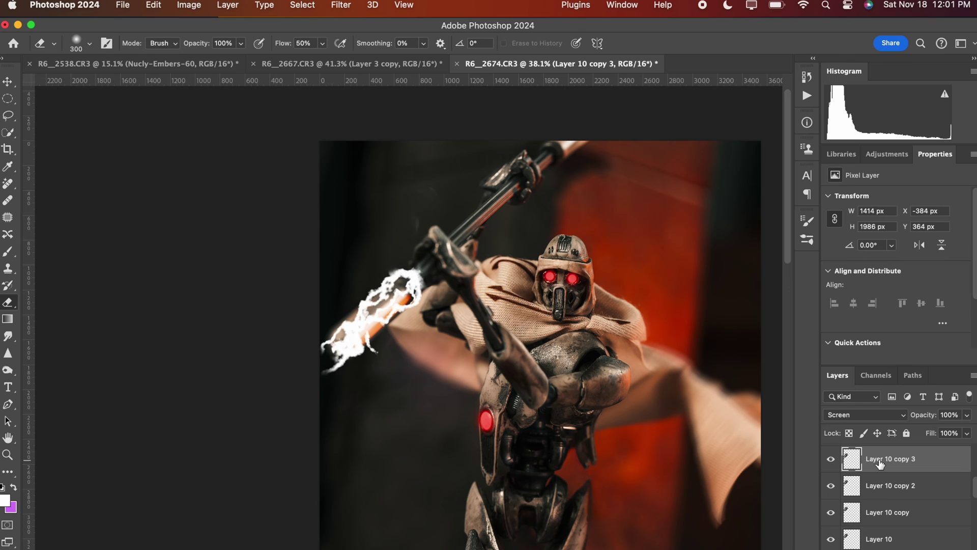
key(super+j)
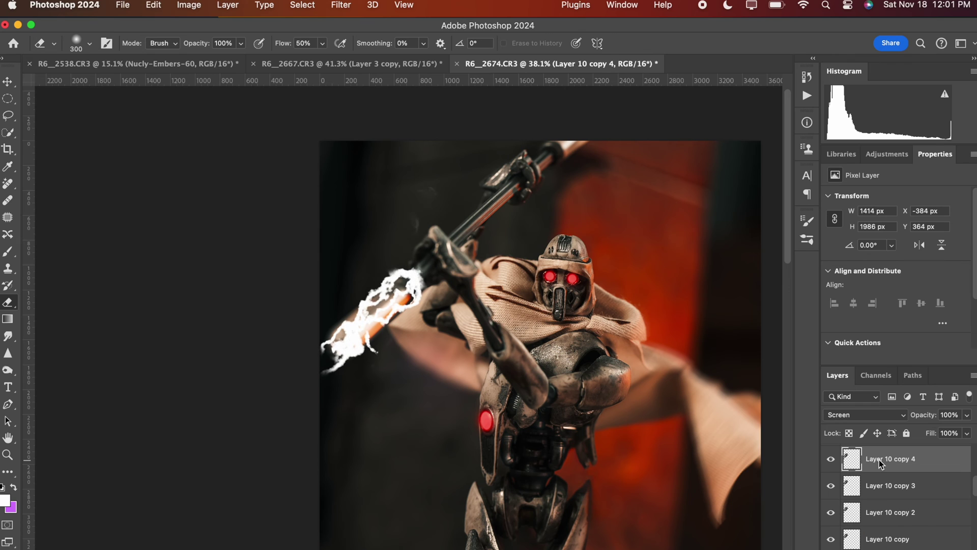
Apply a Gaussian Blur with a 40-pixel radius to the Layer 10 copy 4 lightning layer
click(340, 9)
mouse_move(351, 177)
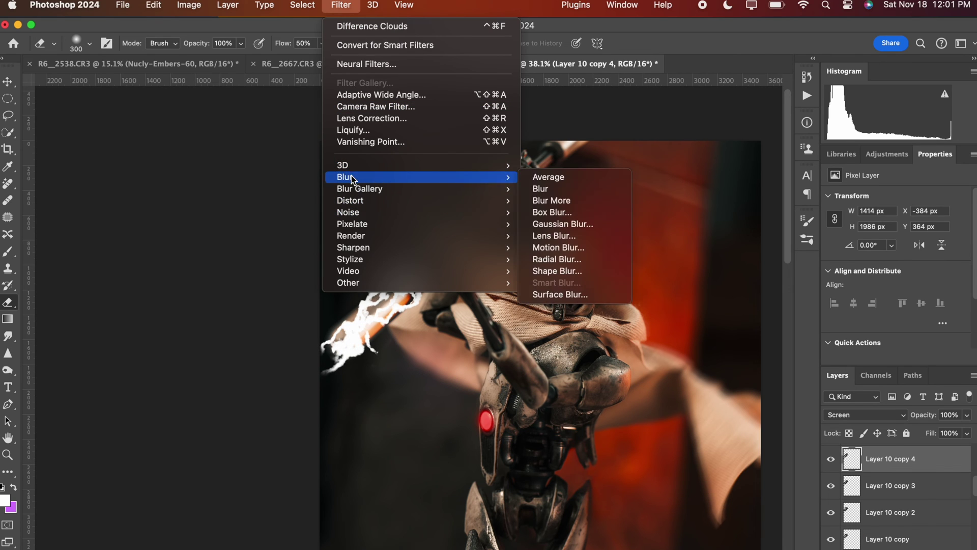
click(590, 224)
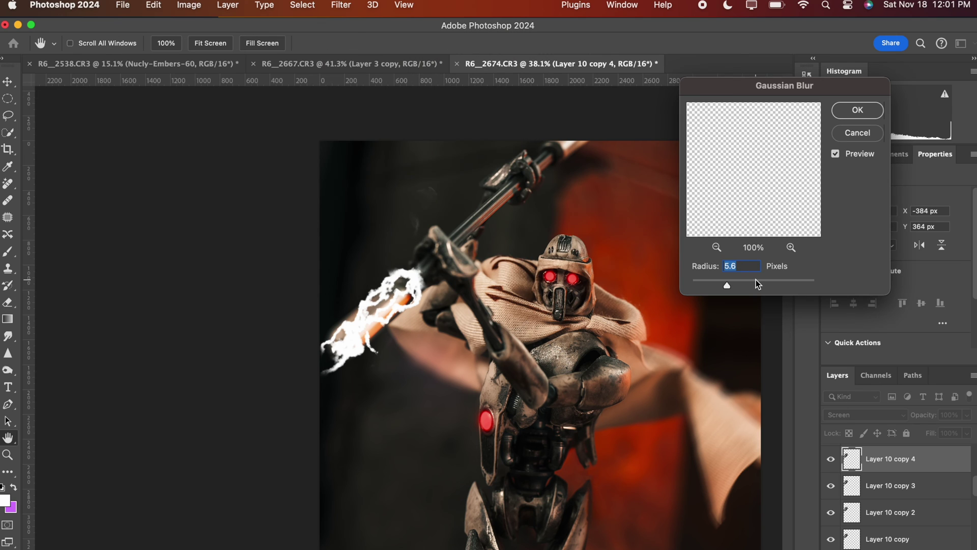
key(Return)
key(e)
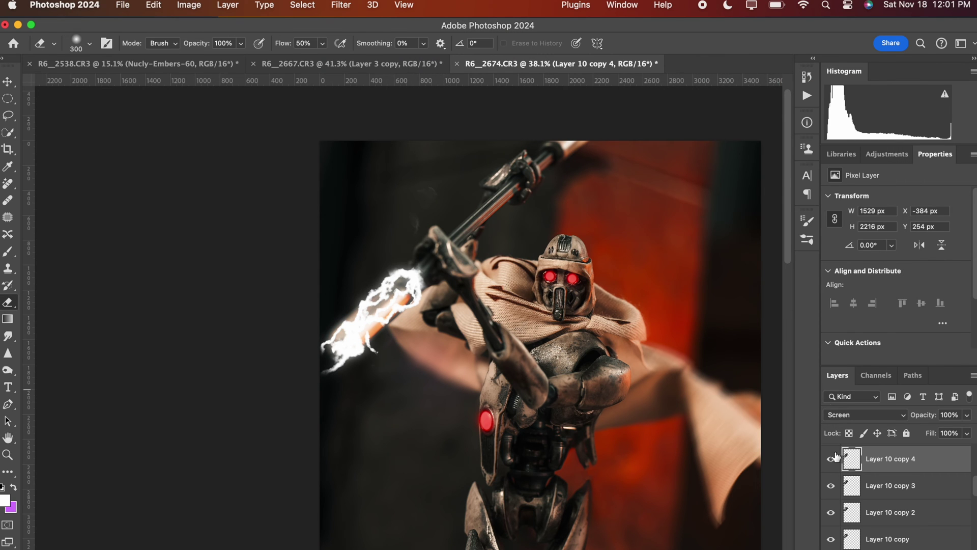
Blur the Layer 10 copy 3 lightning with a Gaussian Blur radius of 20 pixels
click(882, 490)
key(super+alt+f)
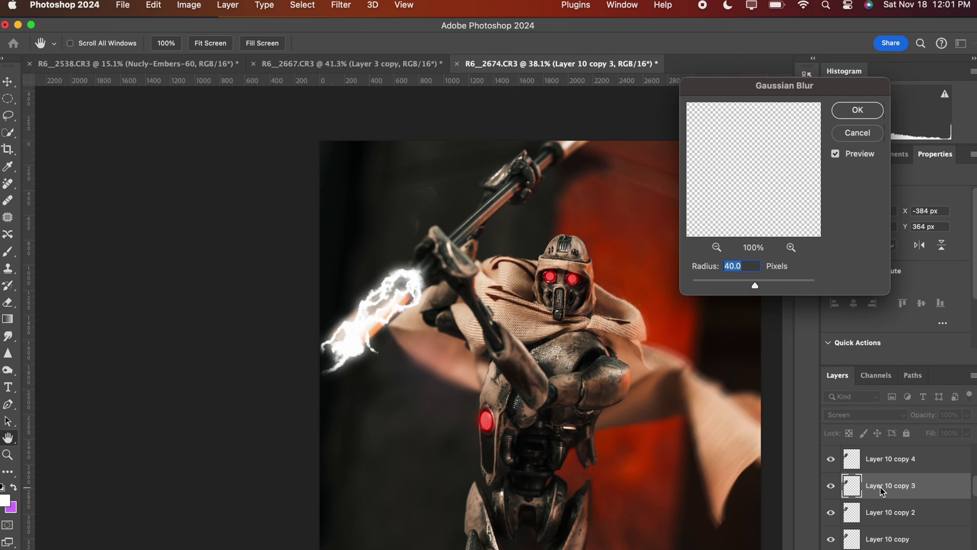
text(20)
key(Return)
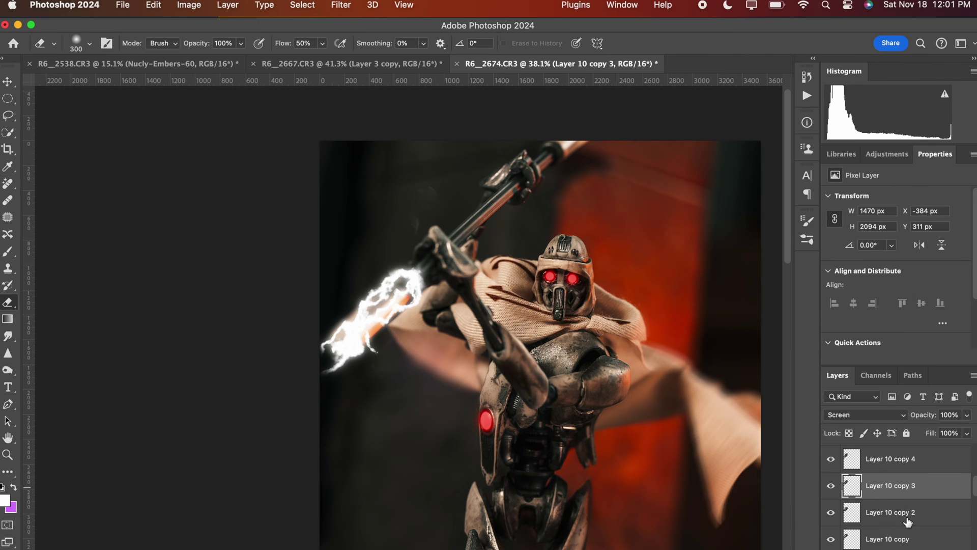
Blur the Layer 10 copy 2 lightning with a Gaussian Blur radius of 10 pixels
click(902, 515)
key(super+alt+f)
text(1)
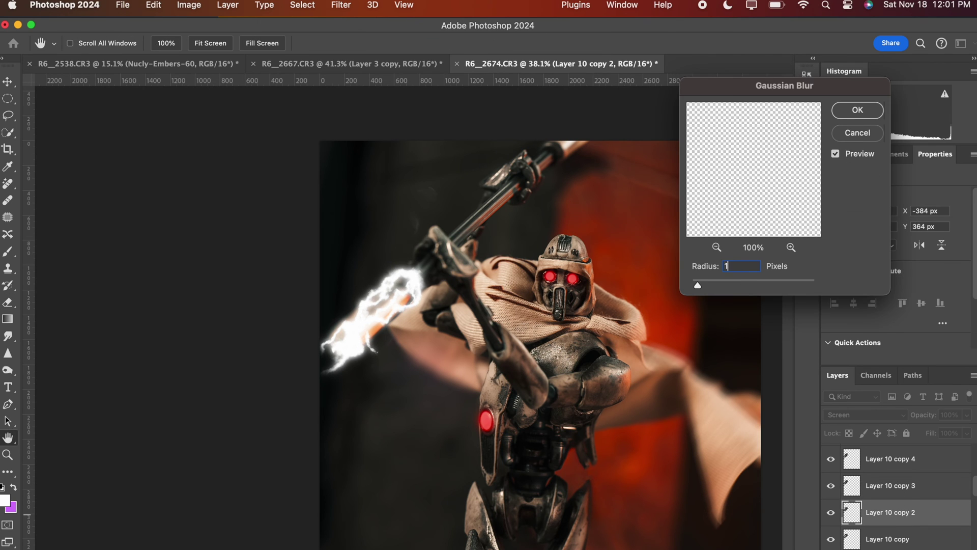
text(0)
key(Return)
key(e)
Blur the Layer 10 copy lightning with a Gaussian Blur radius of 4 pixels
click(911, 540)
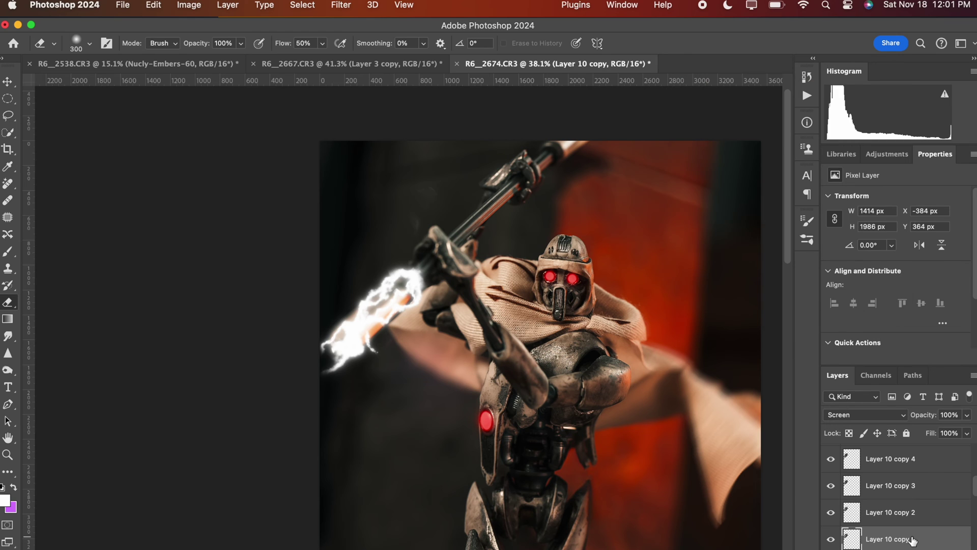
key(super+alt+f)
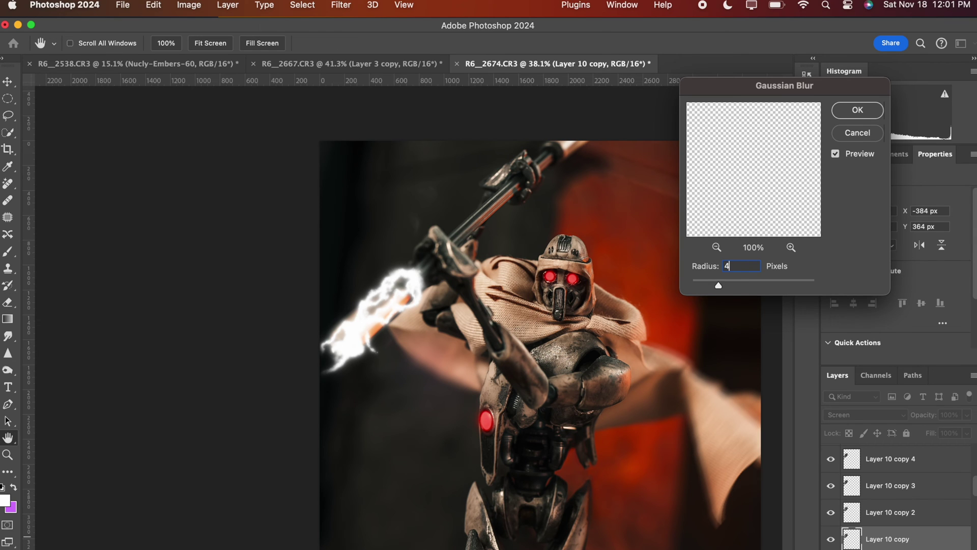
text(4)
key(Return)
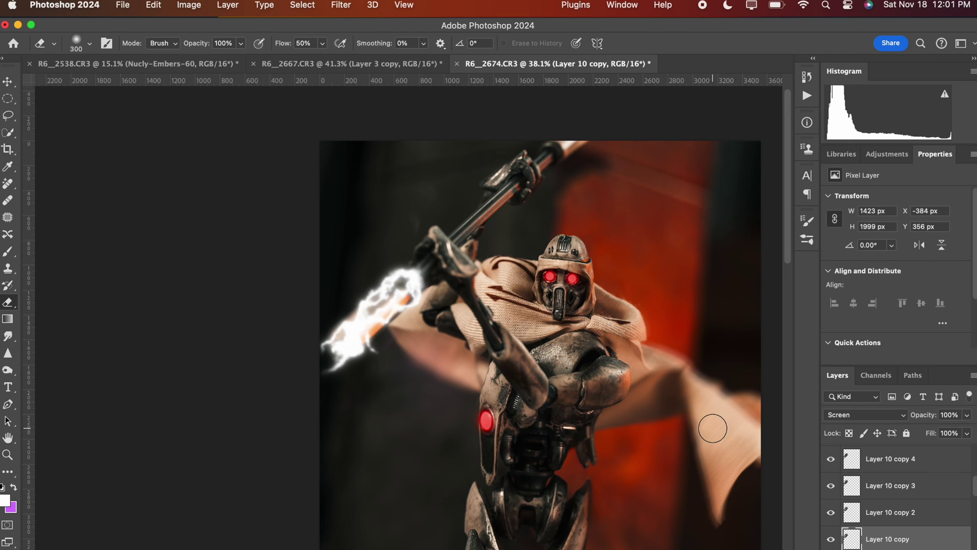
Merge Layer 10 copy 4, copy 3 and copy 2 into one layer and set its blend mode to Screen
scroll(601, 380, down, 3)
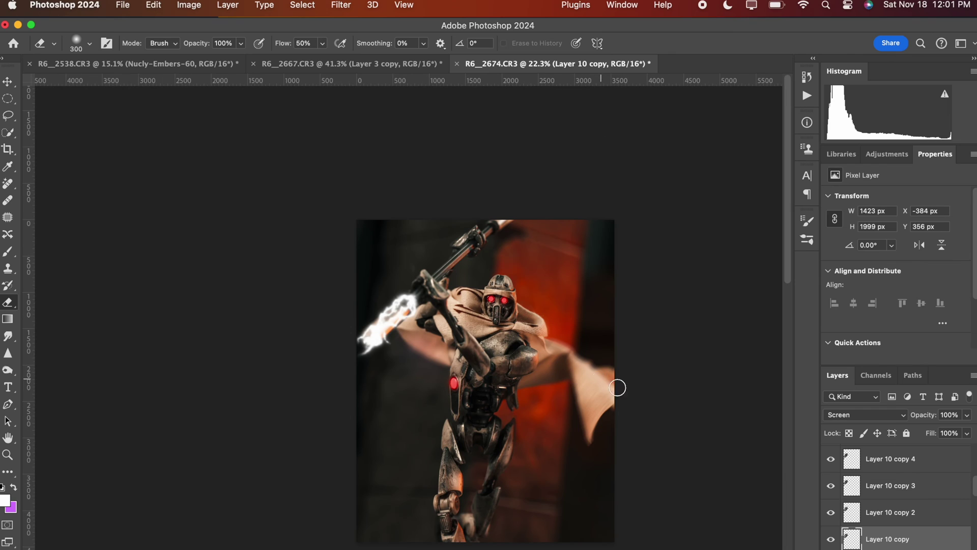
click(888, 469)
shift+click(887, 512)
key(super+e)
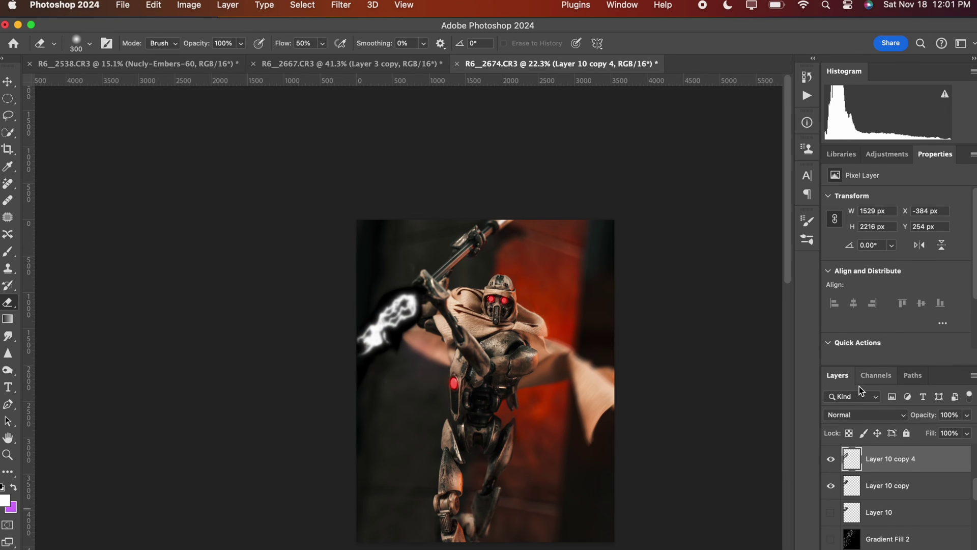
click(866, 414)
click(842, 526)
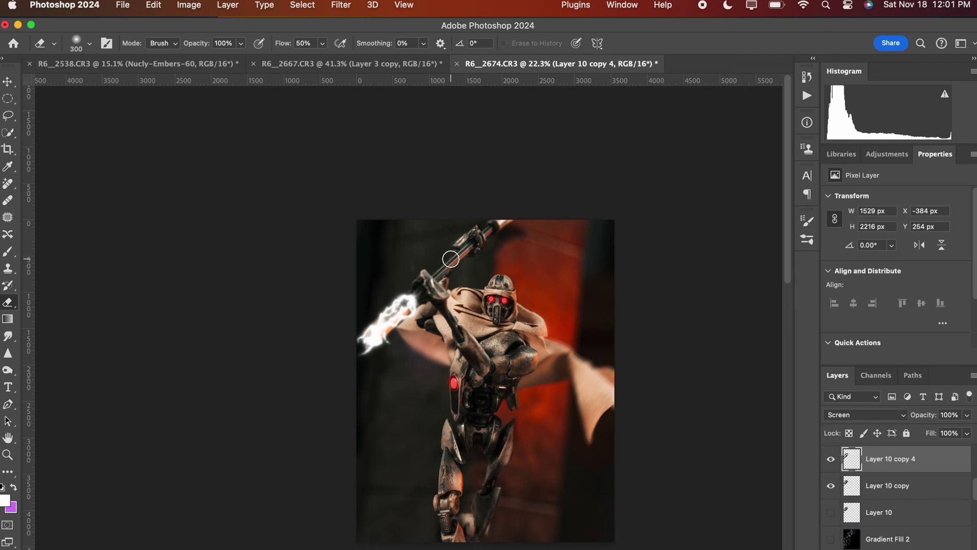
Colorize the merged lightning purple with Hue/Saturation, using hue 275 and saturation 100
click(189, 5)
mouse_move(204, 48)
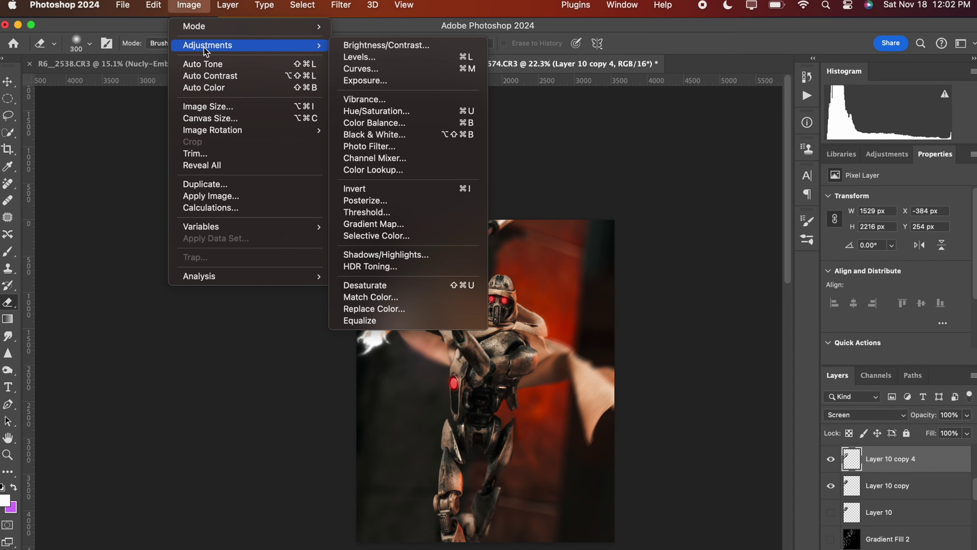
click(386, 110)
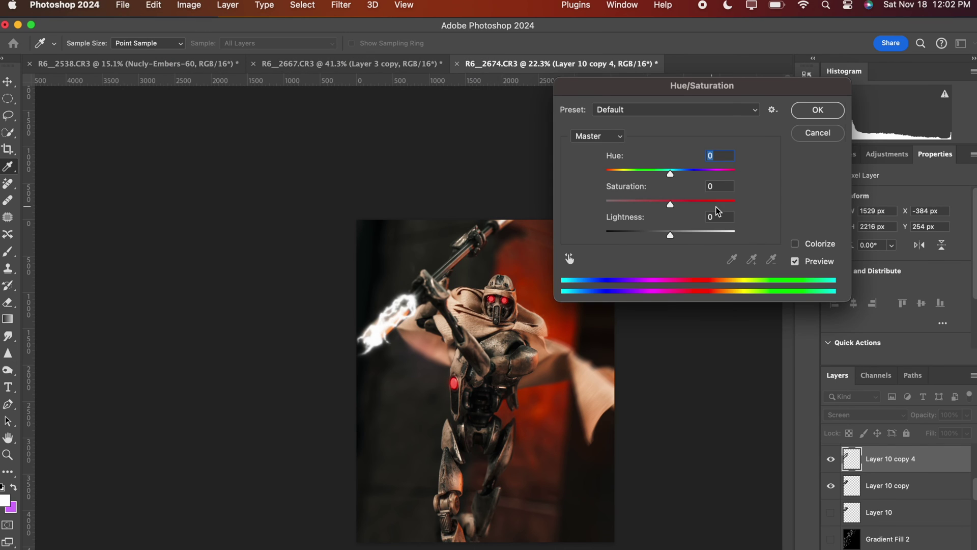
click(796, 244)
drag(638, 204, 804, 211)
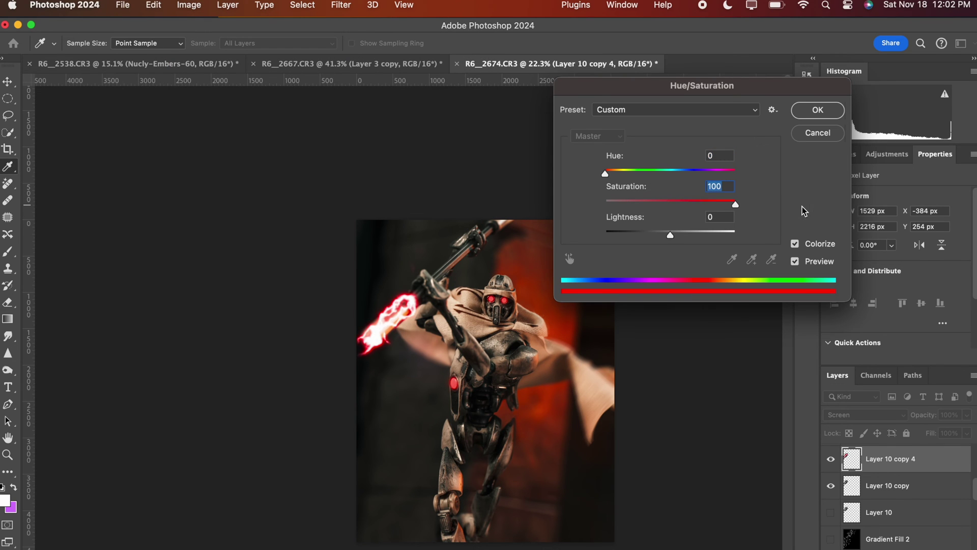
drag(617, 174, 705, 174)
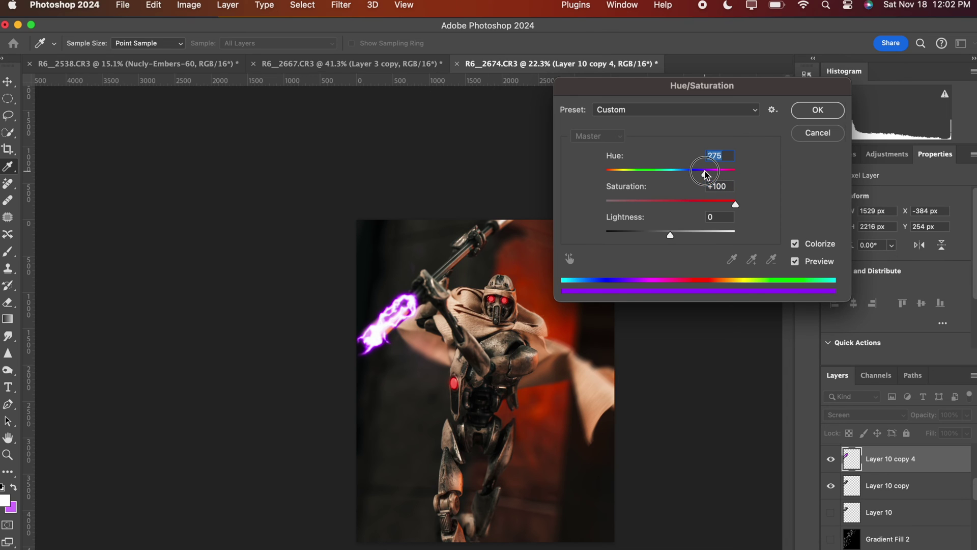
Lower the colorized lightning's lightness to -31, compare the preview off and on, and apply the Hue/Saturation adjustment
drag(670, 235, 647, 237)
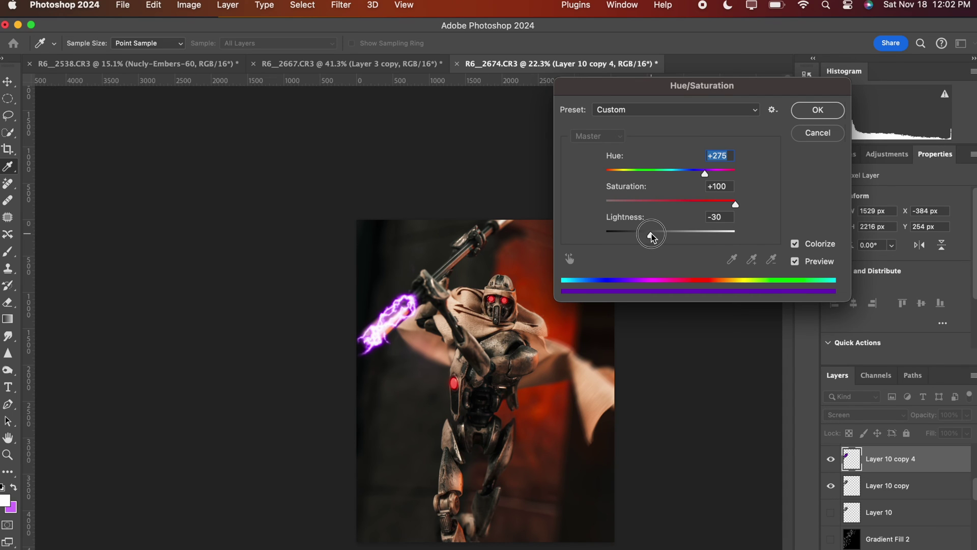
drag(652, 237, 650, 235)
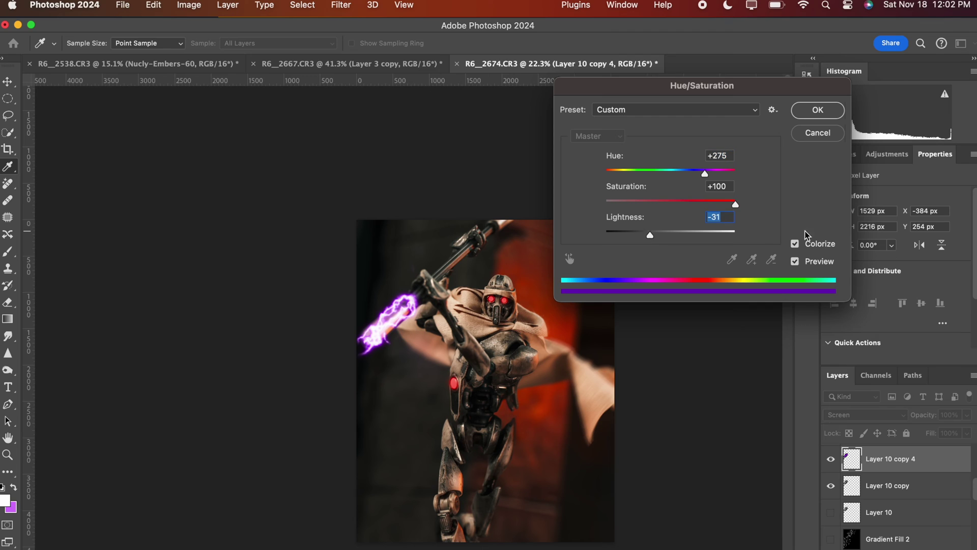
click(799, 262)
click(799, 262)
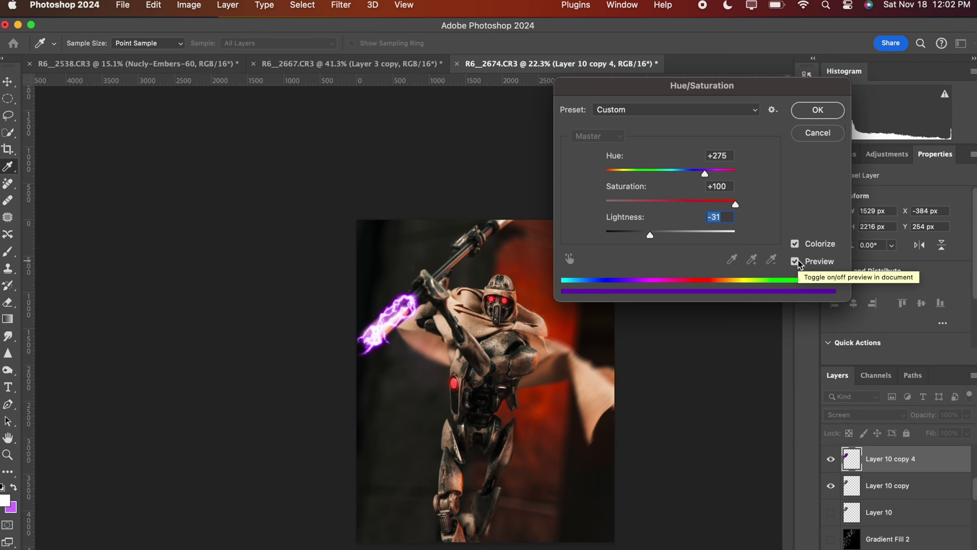
click(817, 110)
key(e)
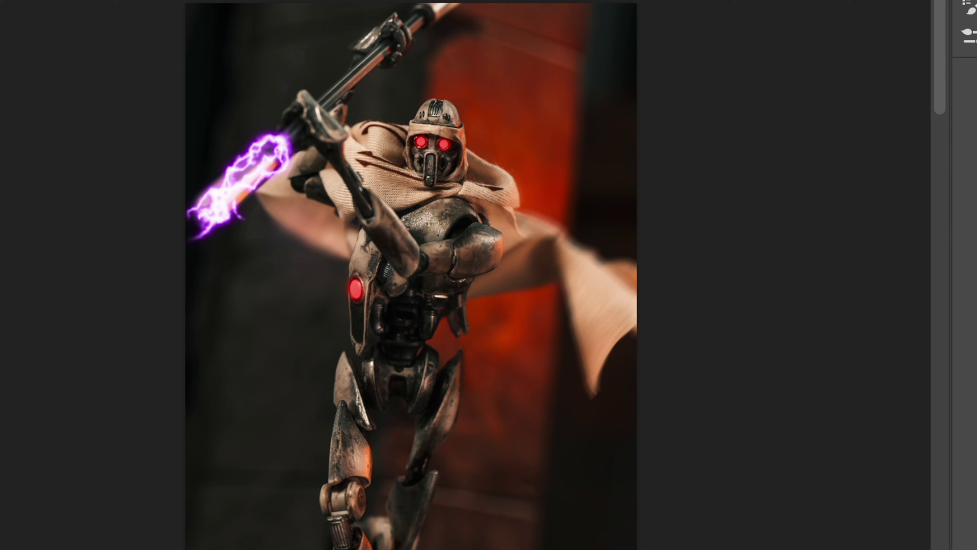
Duplicate the purple lightning layer and flip the copy vertically in Free Transform
key(ctrl+t)
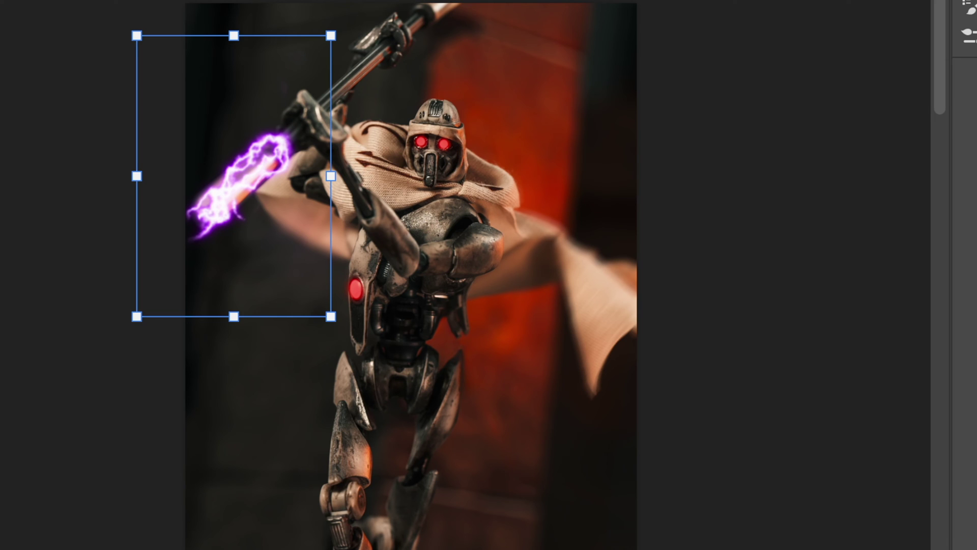
key(Return)
key(ctrl+j)
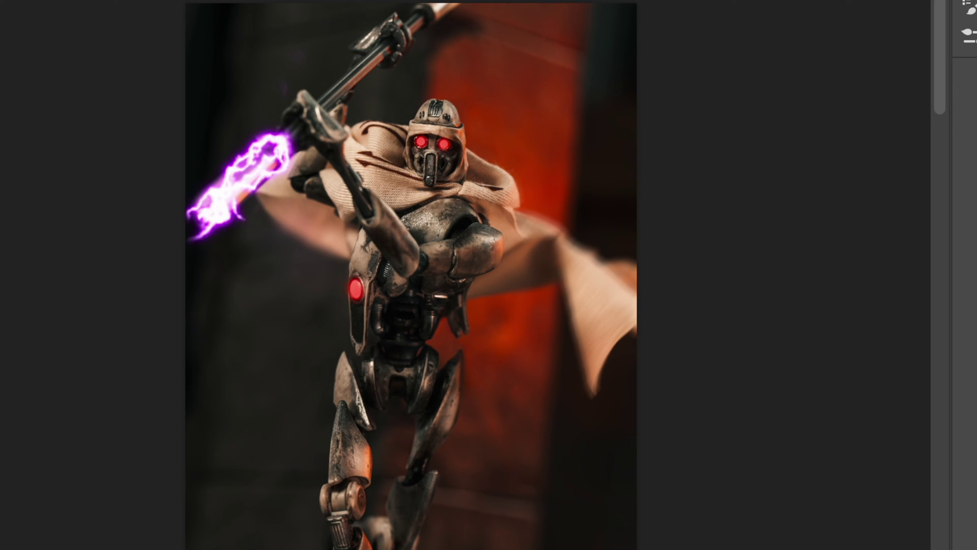
key(ctrl+t)
drag(108, 351, 582, 360)
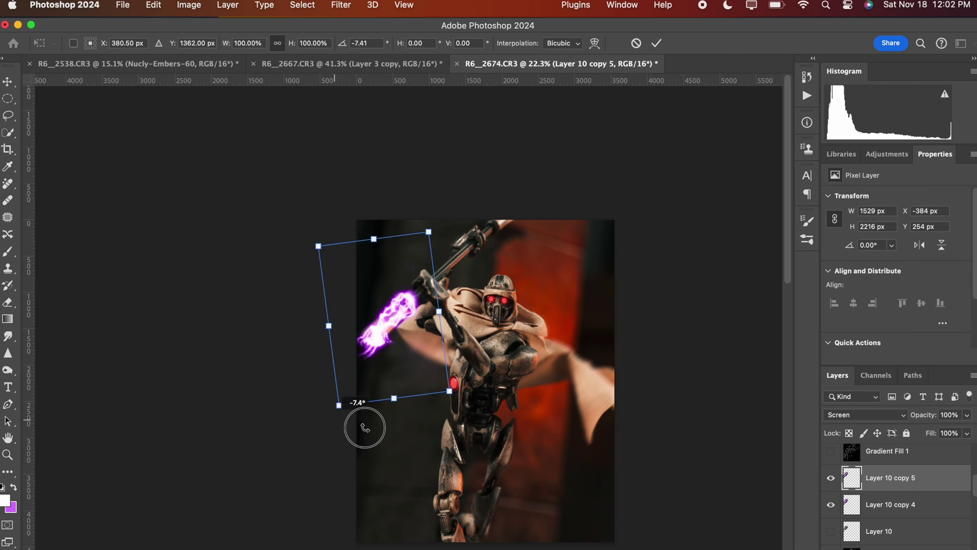
drag(583, 424, 386, 409)
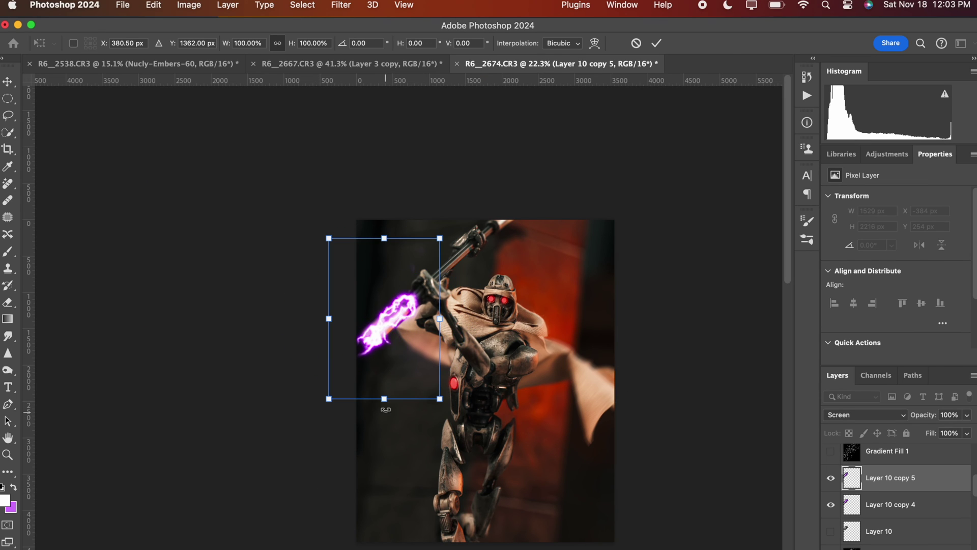
right_click(375, 349)
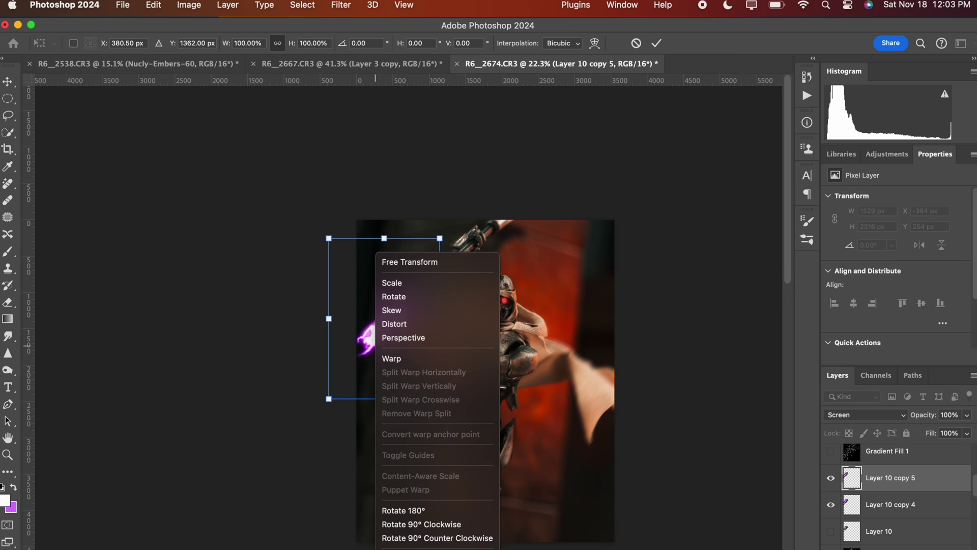
click(411, 549)
Rotate the flipped lightning copy to about 85.4° and place it over the staff's upper end at the image edge
drag(439, 404, 514, 224)
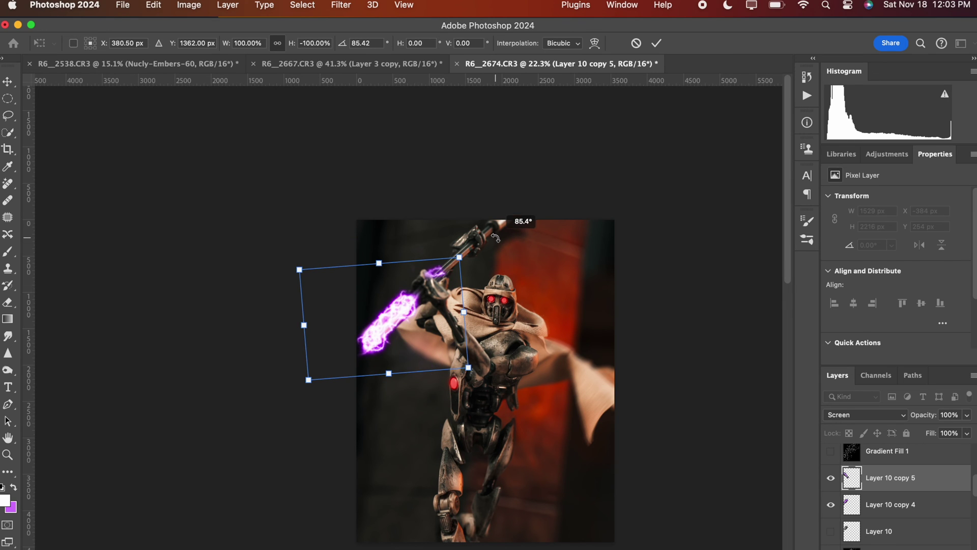
drag(386, 337, 505, 215)
key(Left)
key(Left)
key(Left)
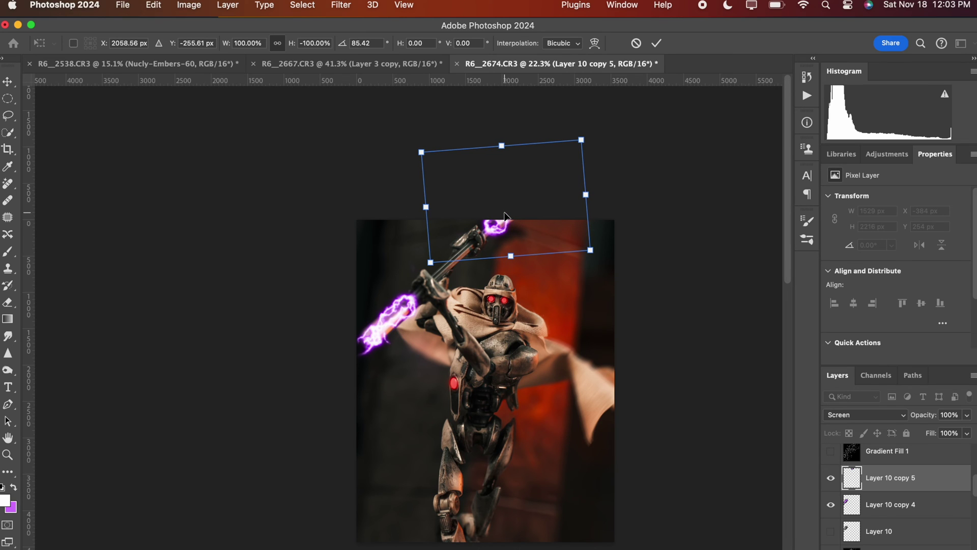
key(Up)
key(Left)
key(Return)
key(e)
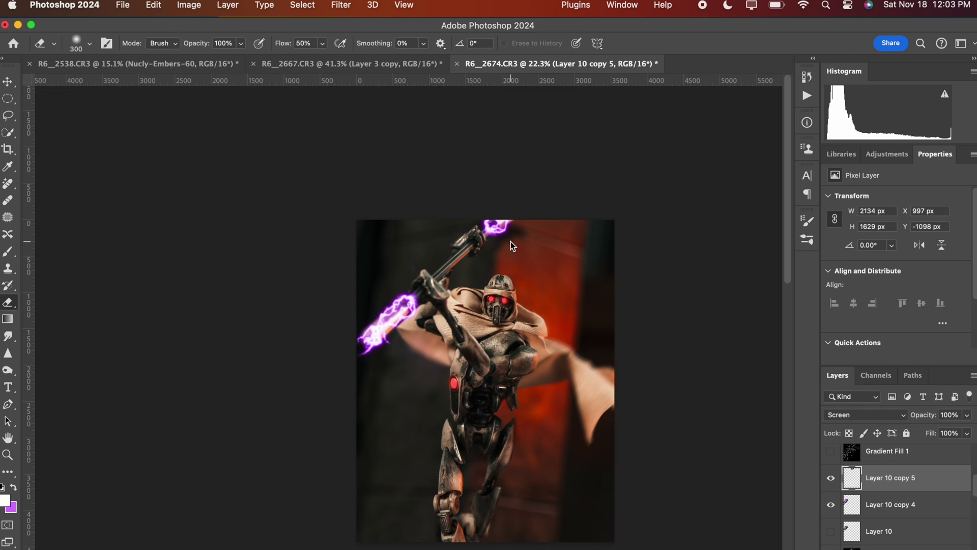
Rotate the upper lightning copy slightly further clockwise and realign it with the staff end
key(ctrl+t)
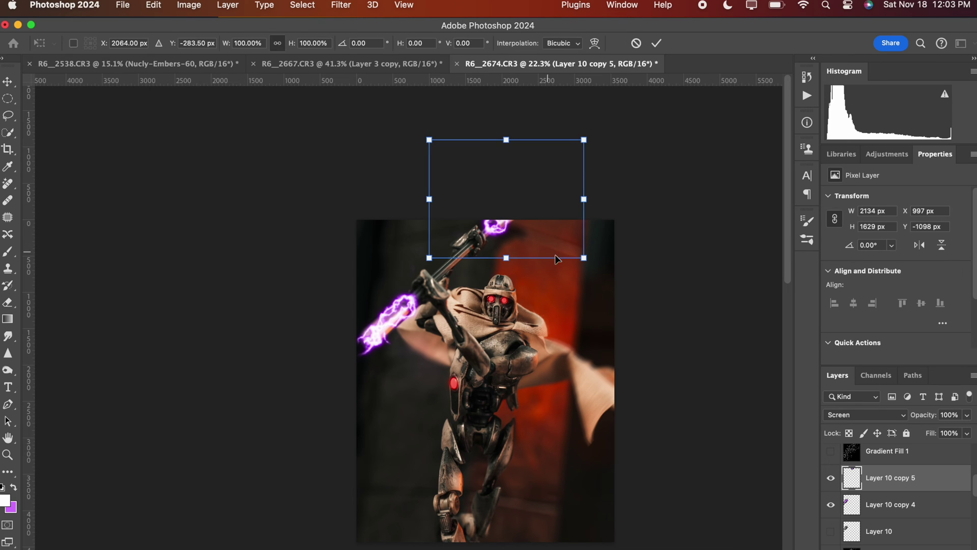
drag(607, 290, 586, 320)
mouse_move(538, 246)
mouse_down()
mouse_move(556, 246)
mouse_move(542, 248)
mouse_up()
key(Return)
key(e)
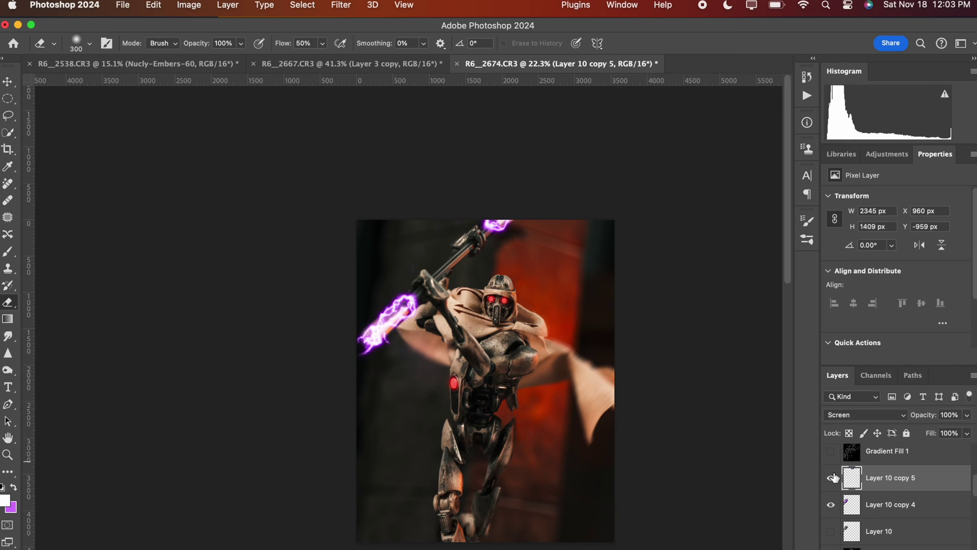
Scale the lower lightning on Layer 10 copy 4 to about 112.5% and refit it over the lower staff tip
click(874, 500)
key(ctrl+t)
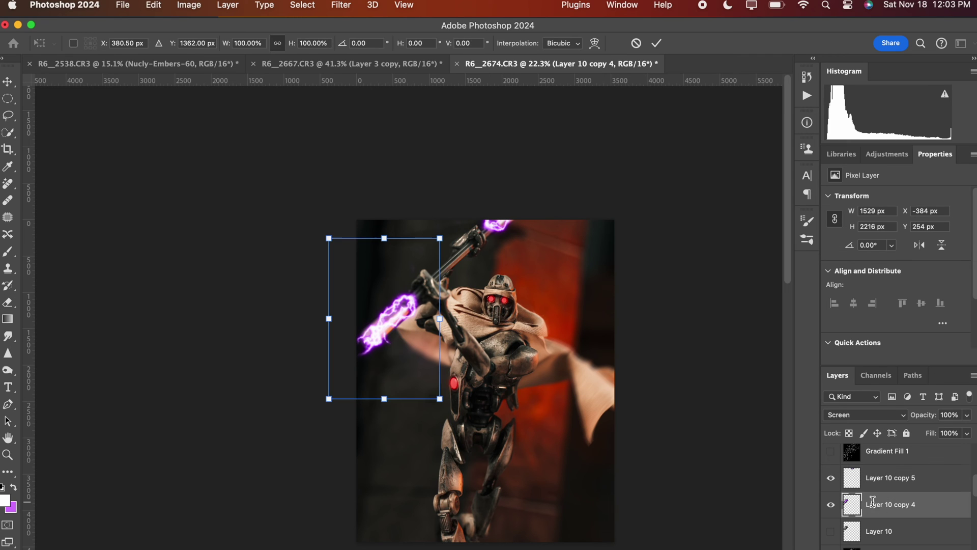
drag(328, 398, 325, 406)
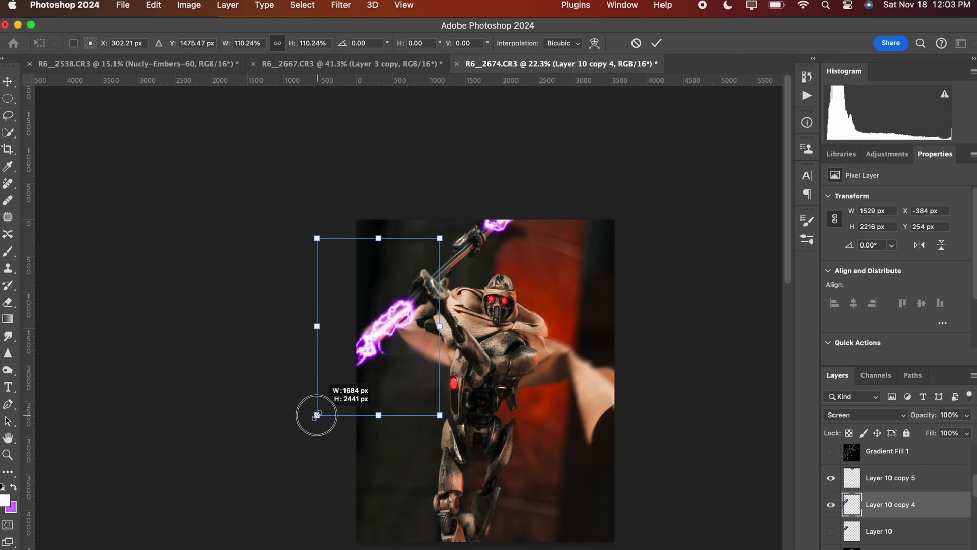
drag(317, 415, 315, 419)
drag(359, 348, 370, 337)
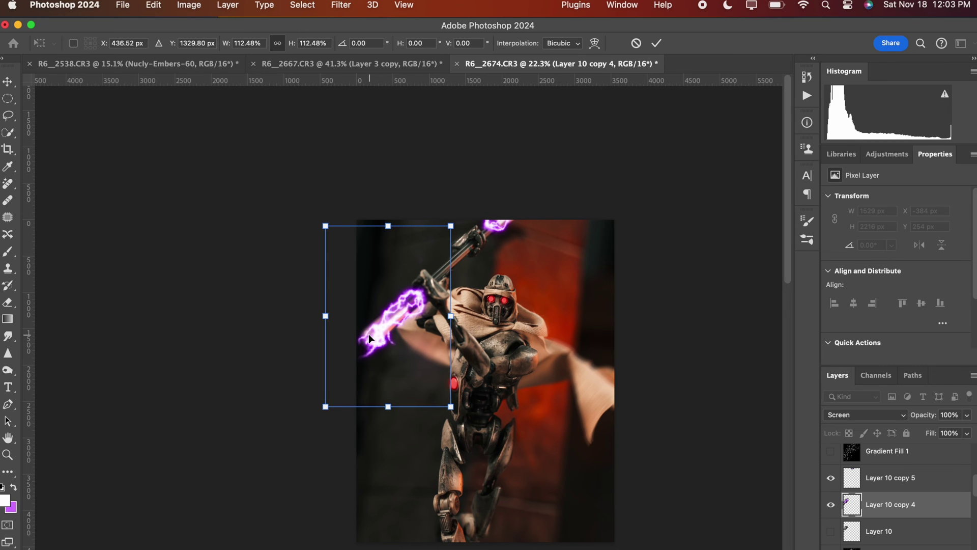
key(Return)
key(e)
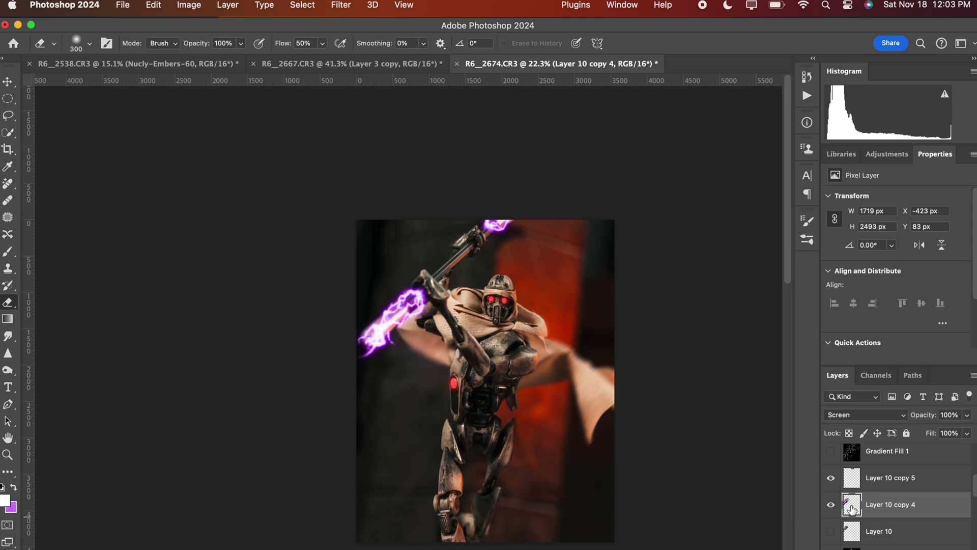
scroll(853, 510, up, 2)
scroll(889, 518, down, 3)
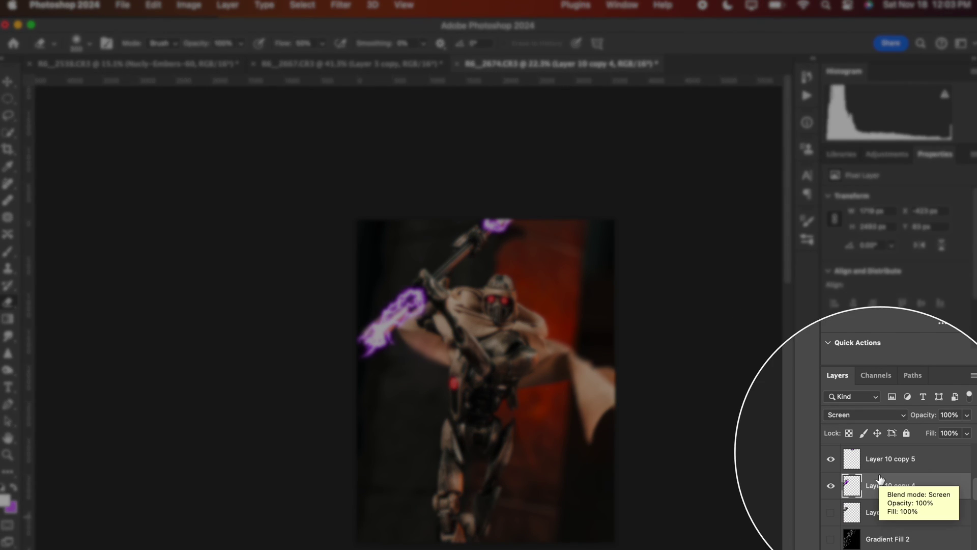
Rename the Layer 10 copy 4 layer as Lightning Front and the Layer 10 copy 5 layer as Lightning Back
click(880, 461)
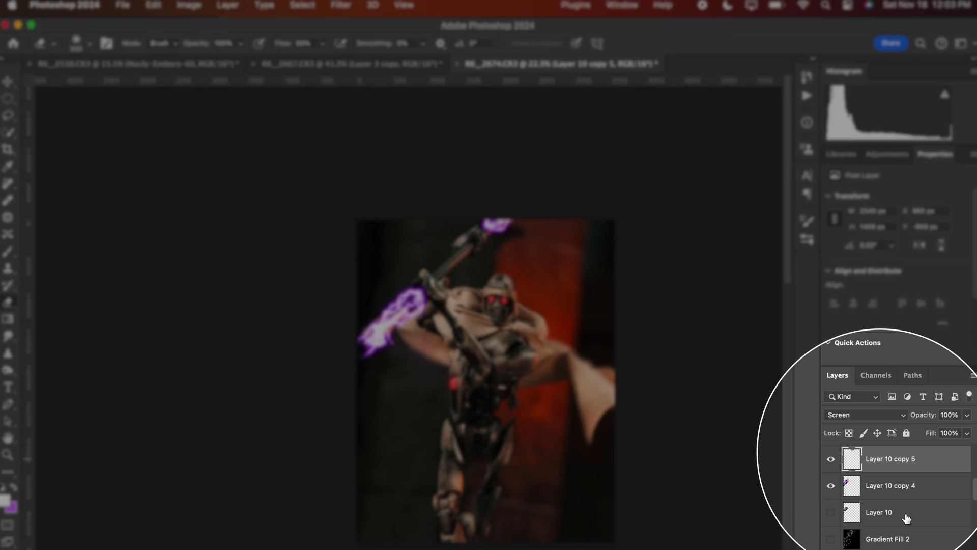
double_click(889, 486)
key(BackSpace)
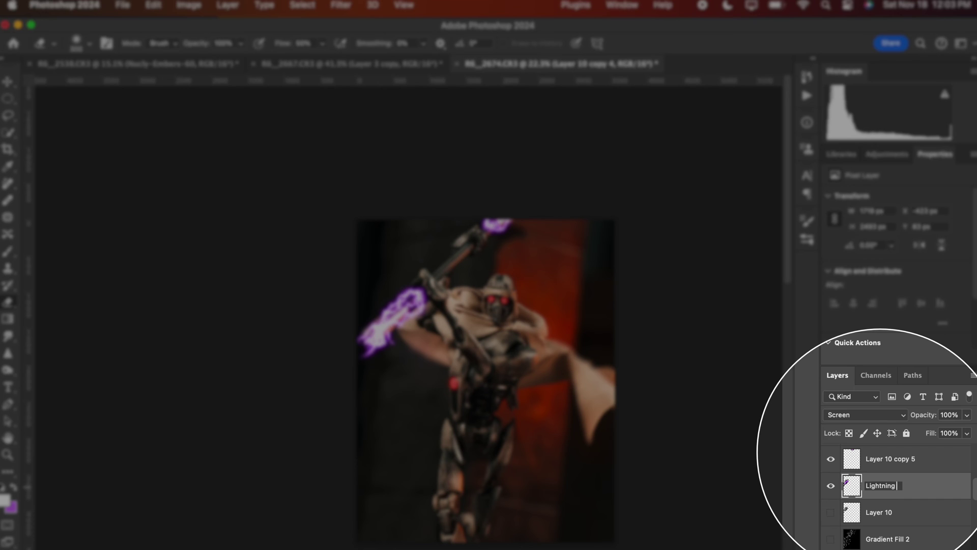
text(Lightning Front)
key(Return)
double_click(896, 459)
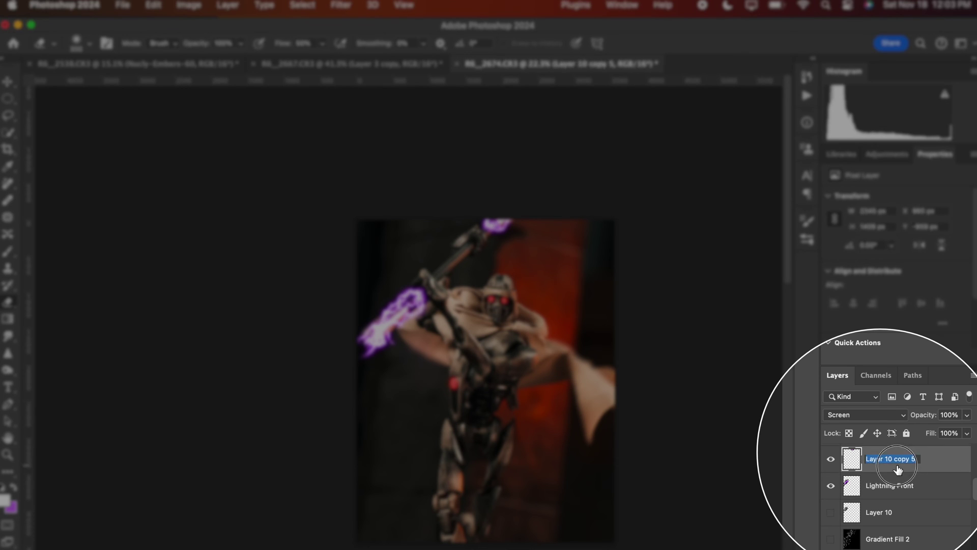
text(Lightning Back)
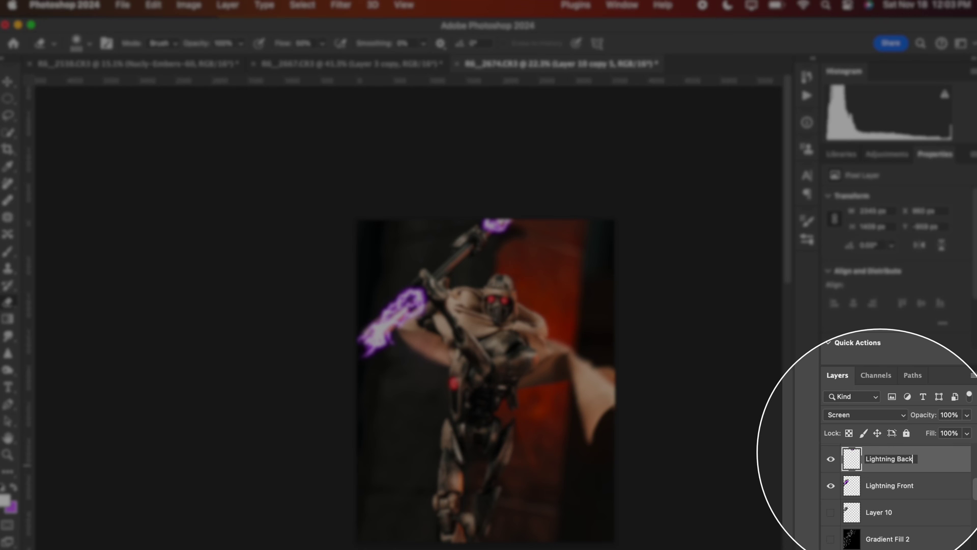
key(Return)
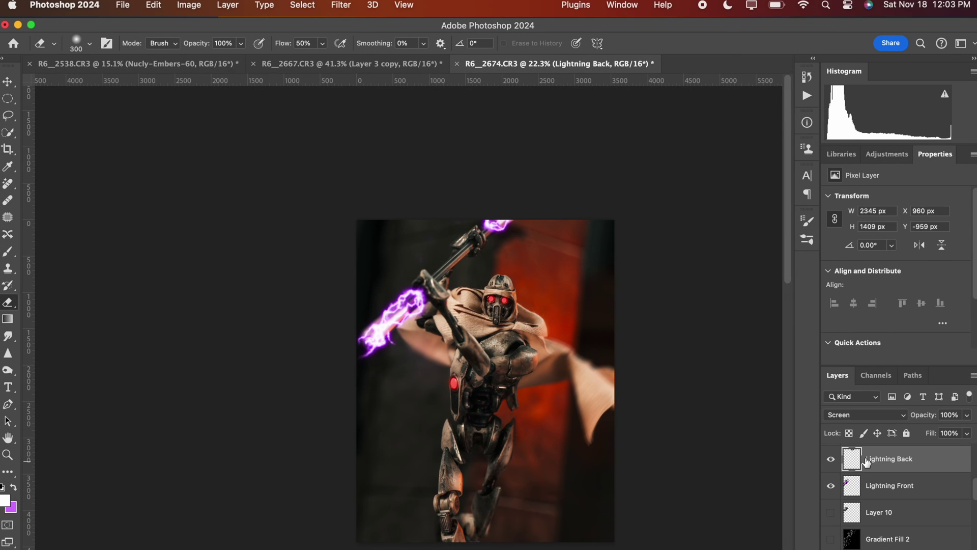
Apply a Gaussian Blur with an 8-pixel radius to the Lightning Front layer
click(879, 488)
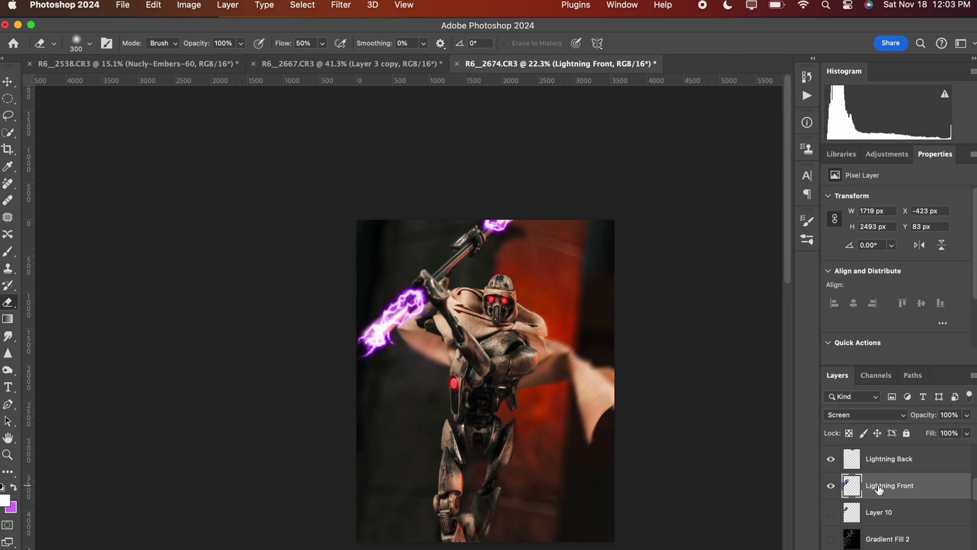
click(341, 4)
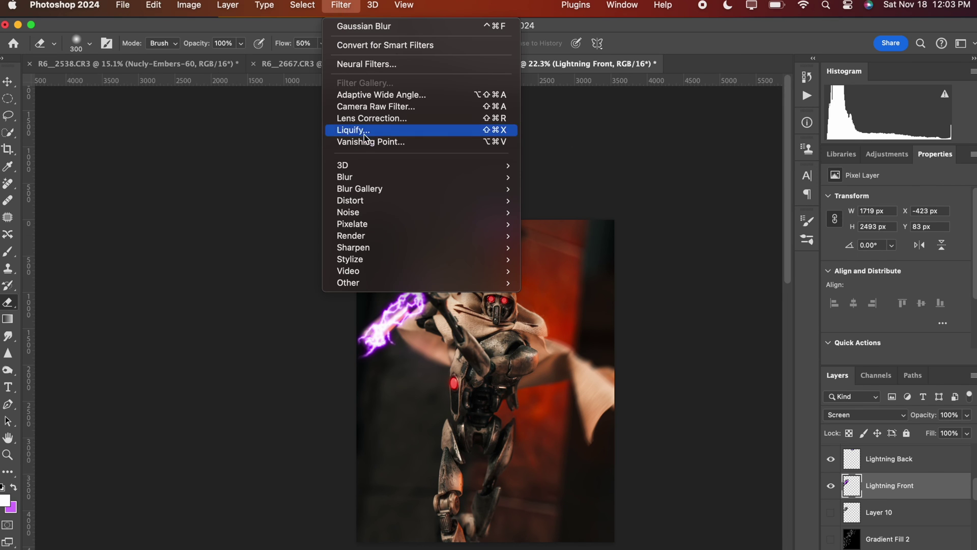
mouse_move(370, 181)
click(626, 102)
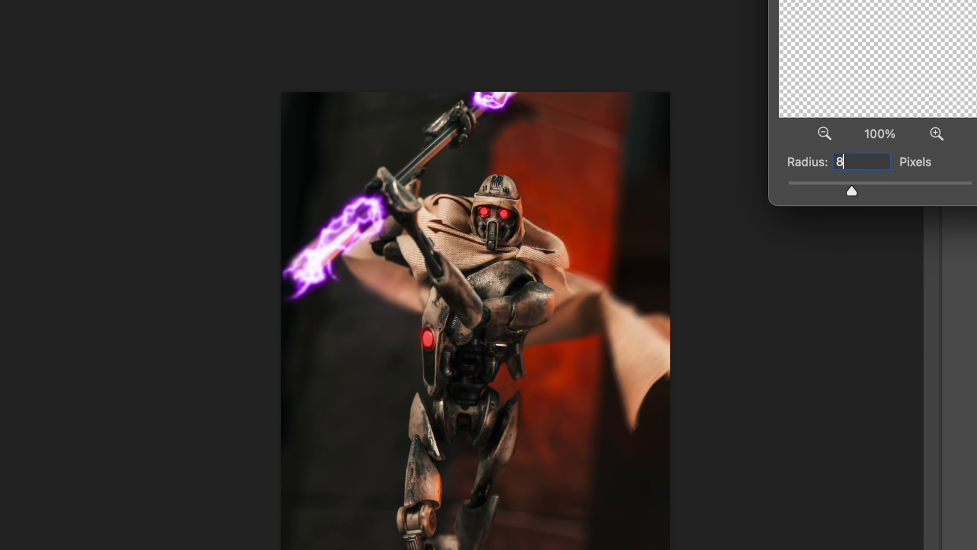
key(Return)
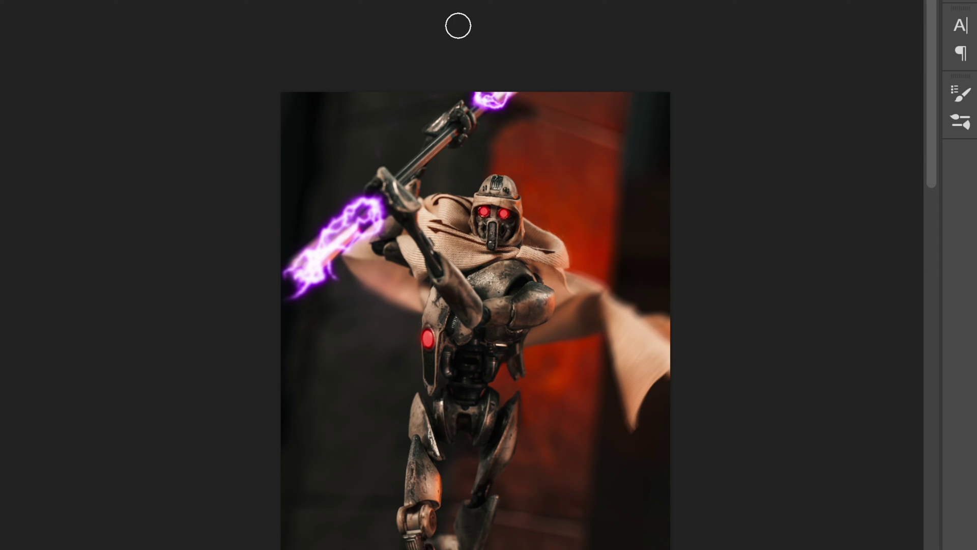
Apply a Gaussian Blur with a 12-pixel radius to the Lightning Back layer
click(250, 1)
mouse_move(302, 23)
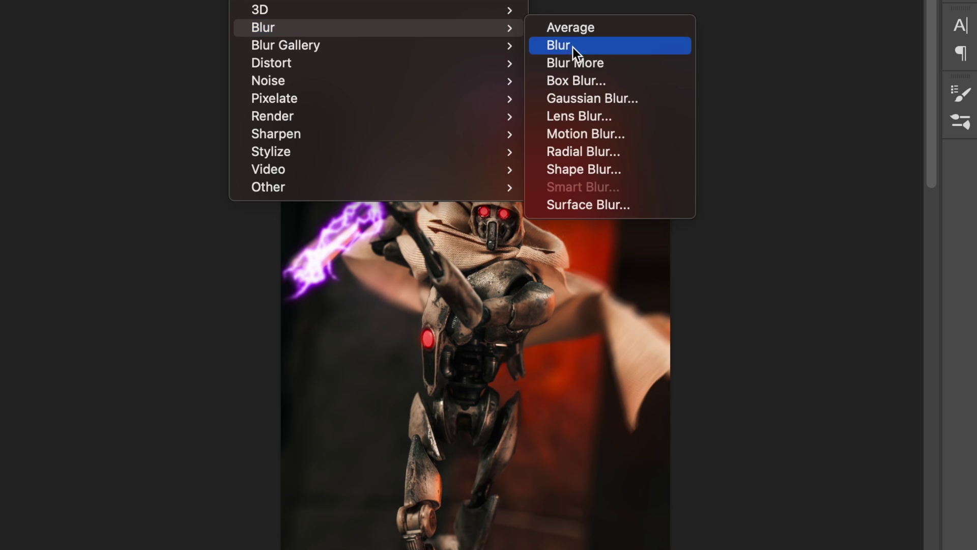
click(585, 101)
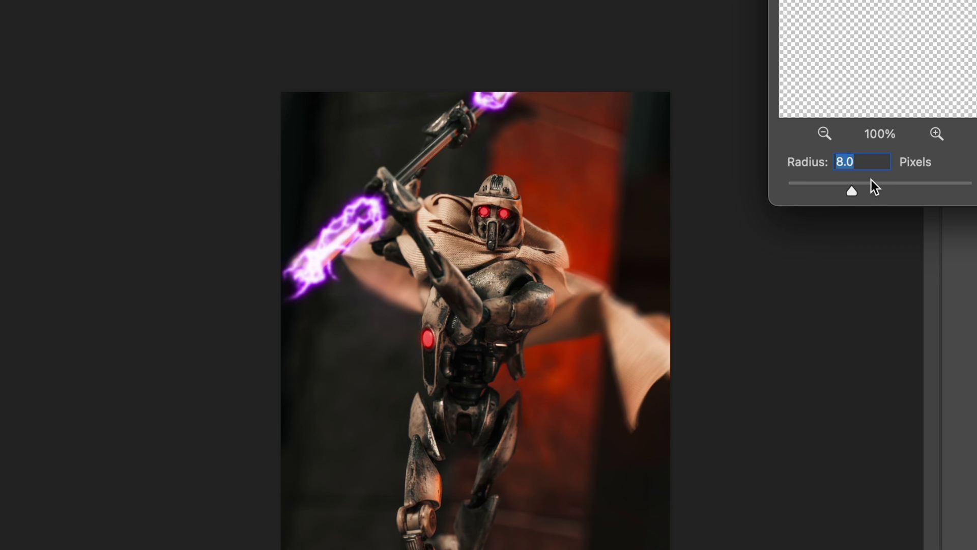
text(12)
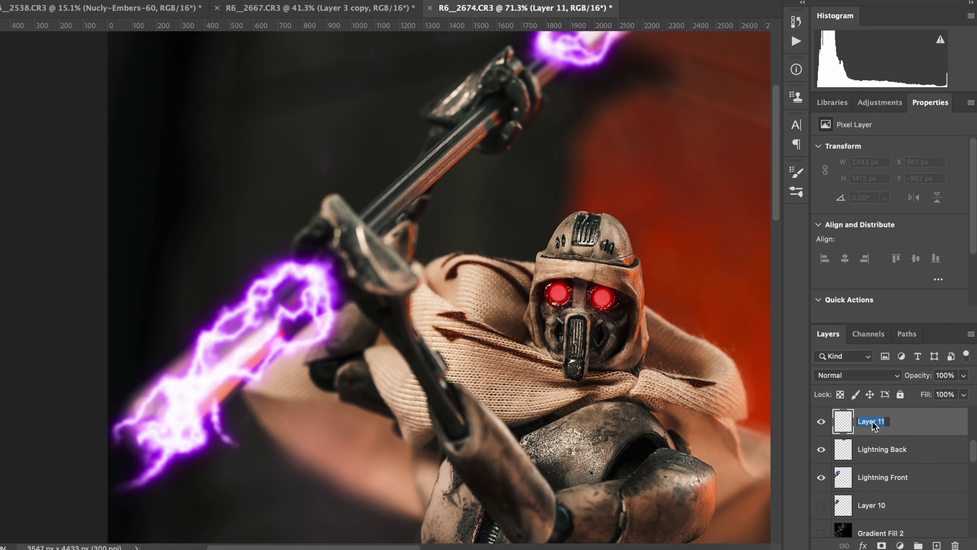
Rename Layer 11 as White Glow and set its blend mode to Overlay
text(White Glow)
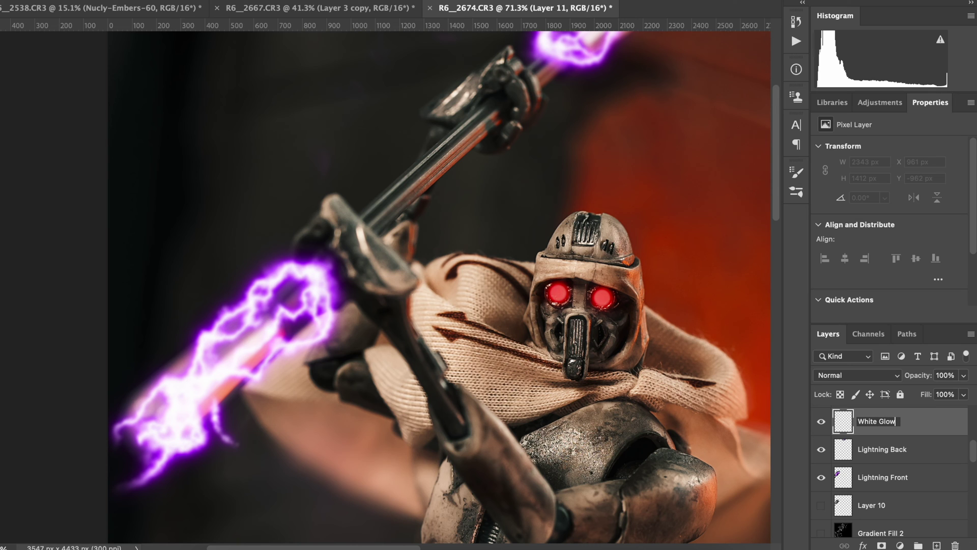
key(Return)
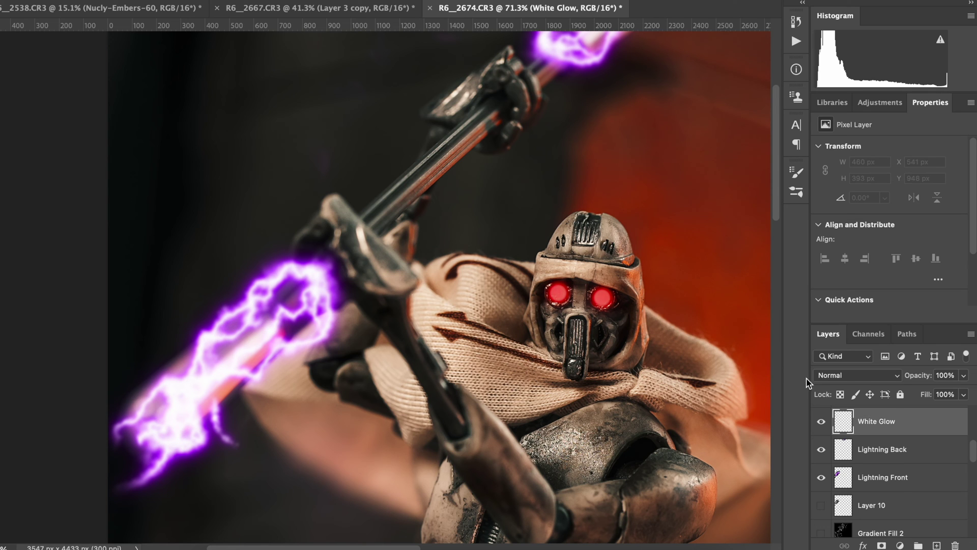
click(835, 380)
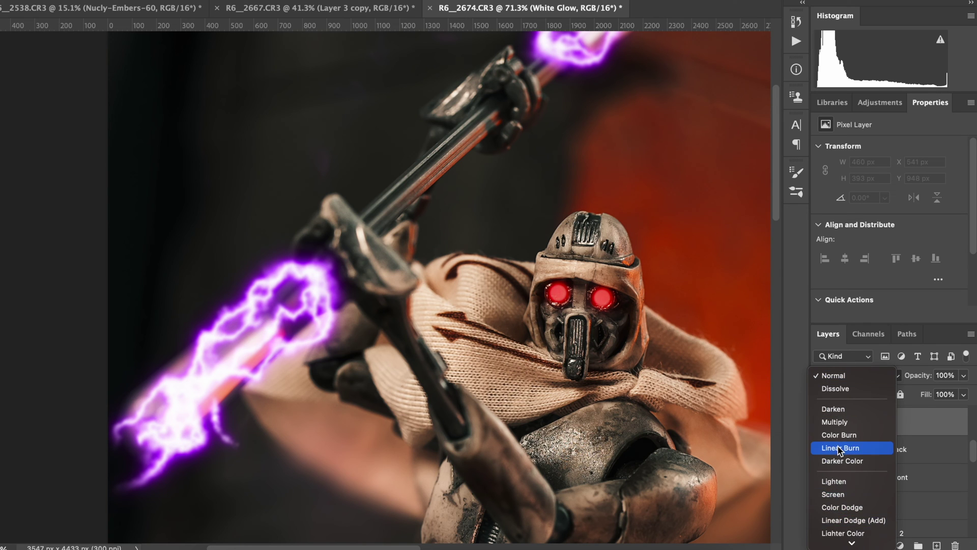
scroll(840, 448, down, 3)
click(840, 501)
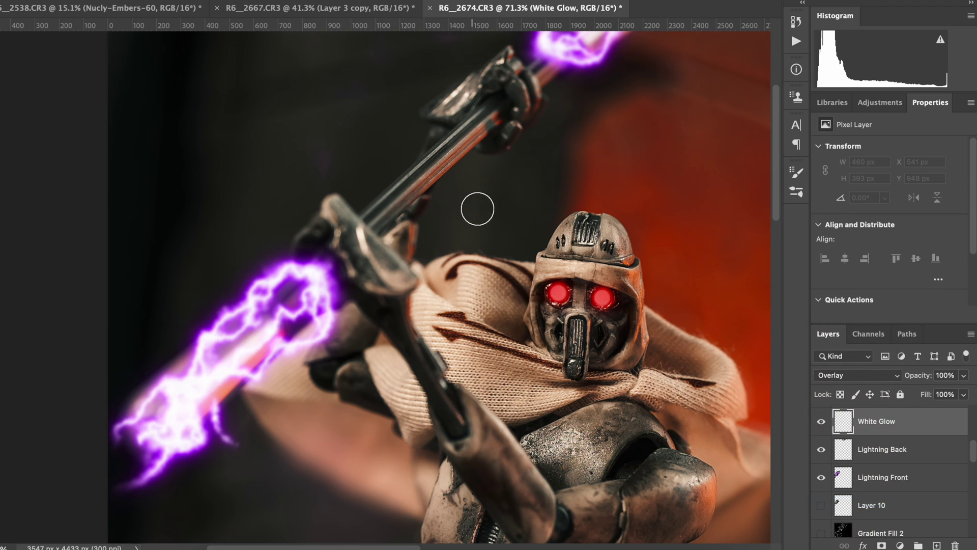
Paint the first white dabs on the White Glow layer, from the lower hand downward over the lightning along the staff
click(314, 281)
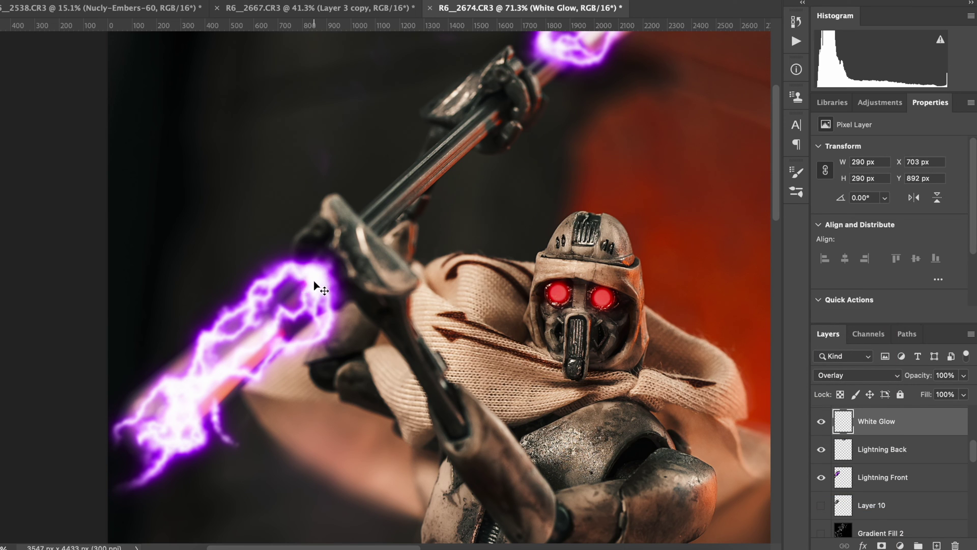
key(super+z)
click(318, 288)
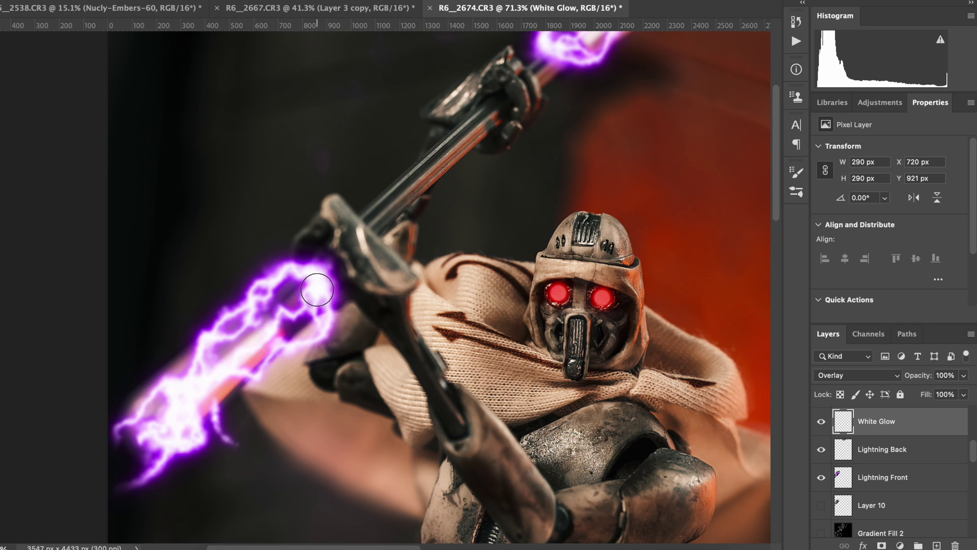
click(310, 298)
click(285, 322)
click(266, 336)
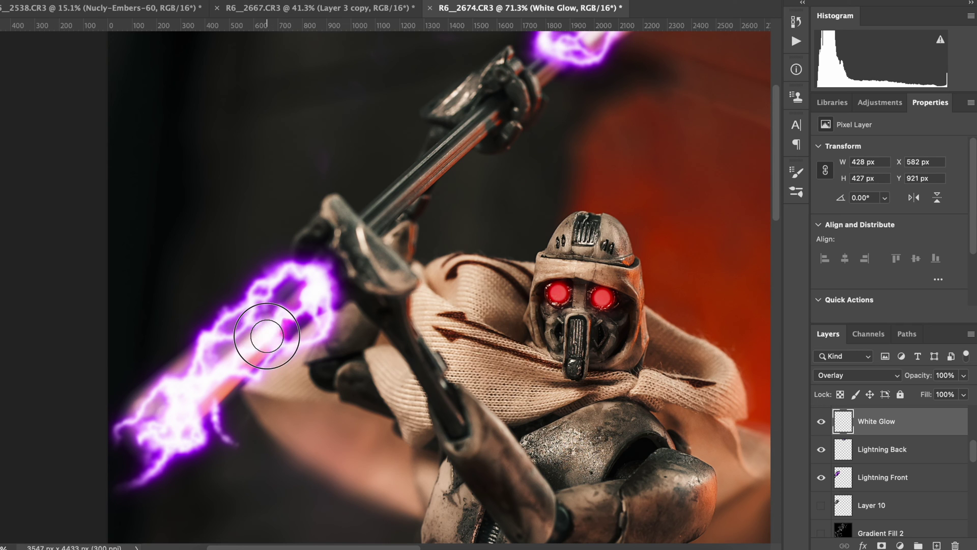
Try to extend the white glow along the staff's lower end towards its tip
click(253, 353)
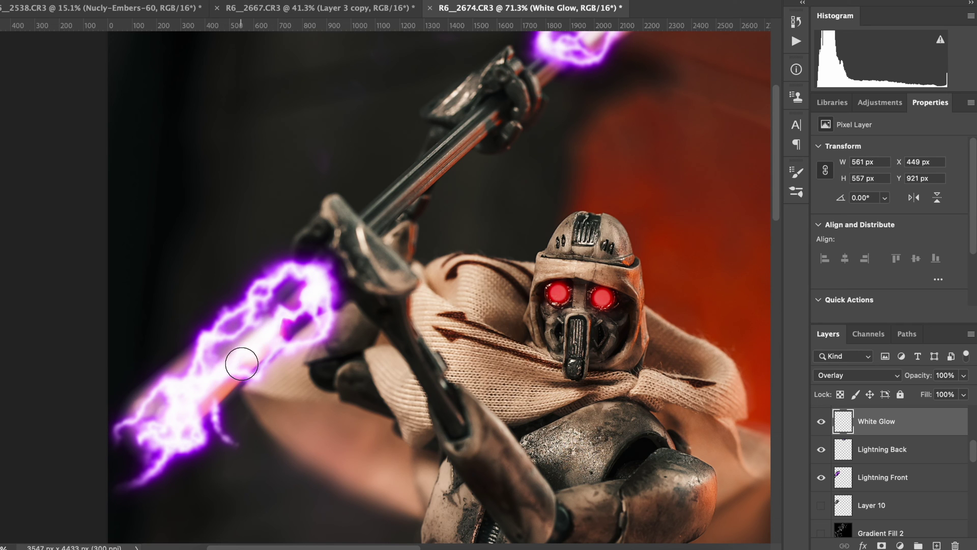
key(ctrl+z)
click(272, 340)
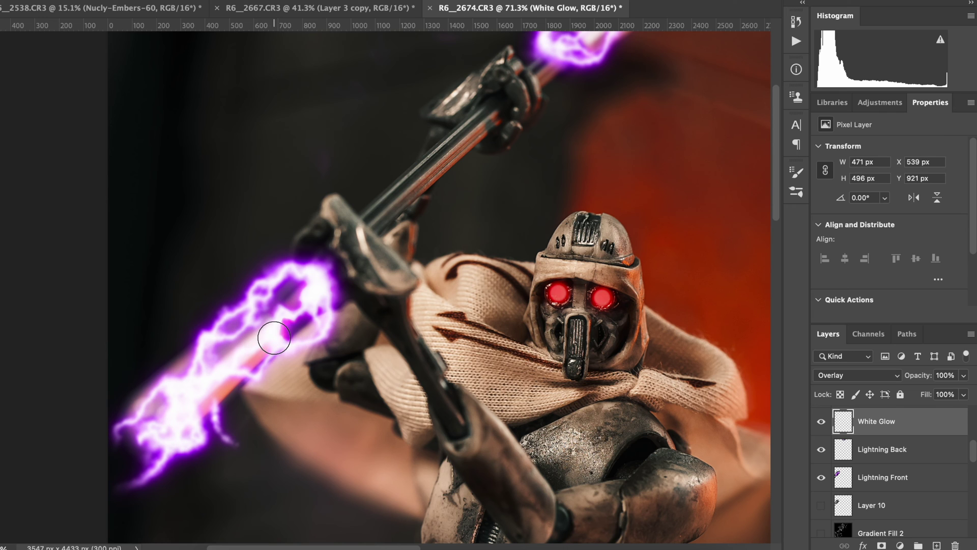
click(170, 418)
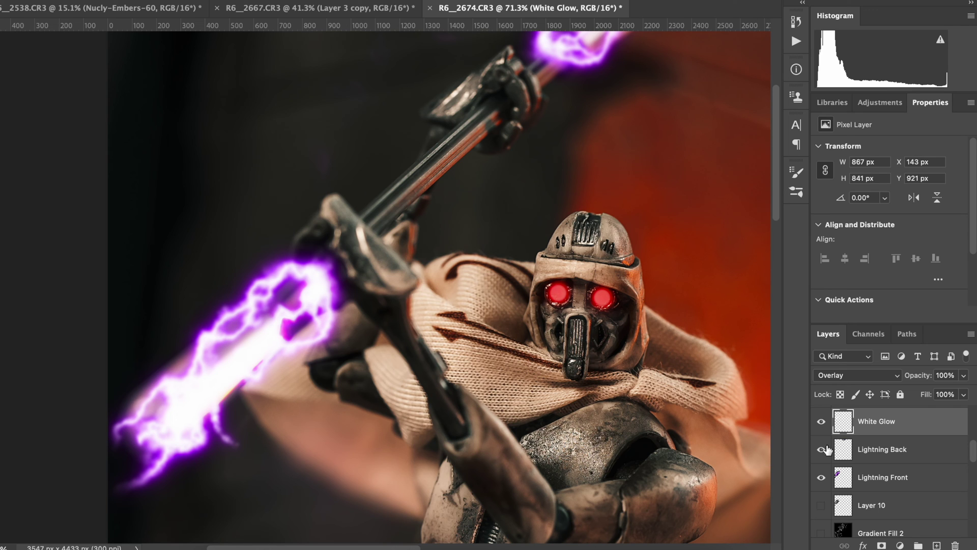
Hide the Lightning Front layer and paint a white glow along the exposed lower end of the staff on White Glow
click(821, 478)
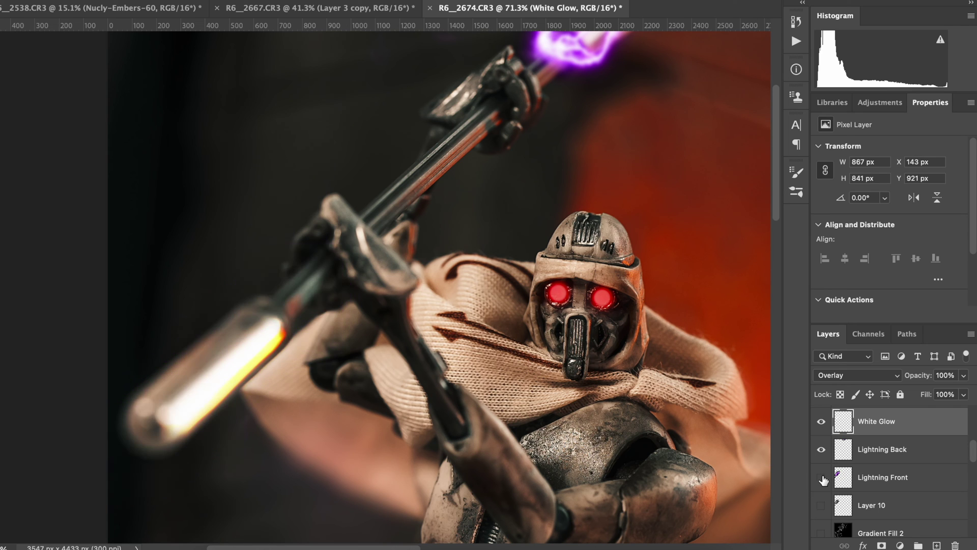
click(821, 477)
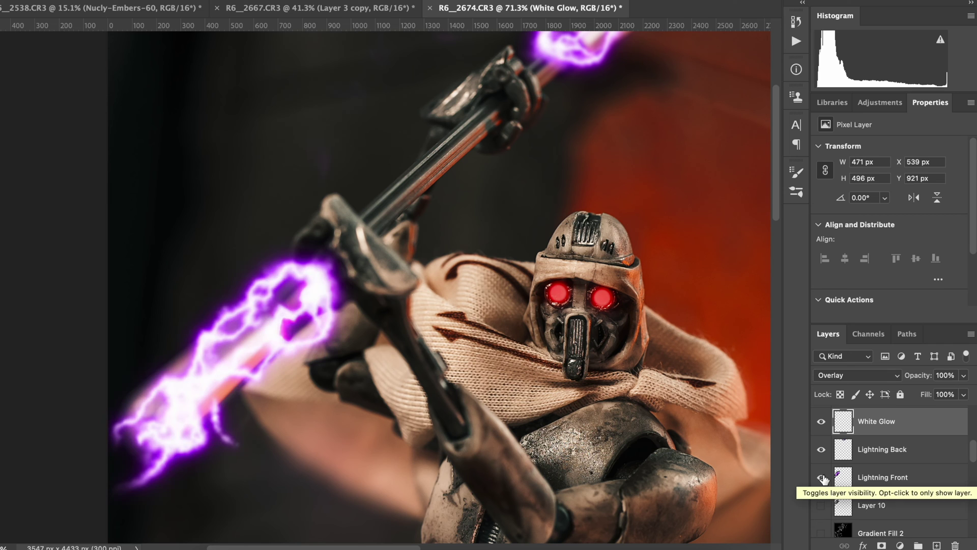
click(821, 478)
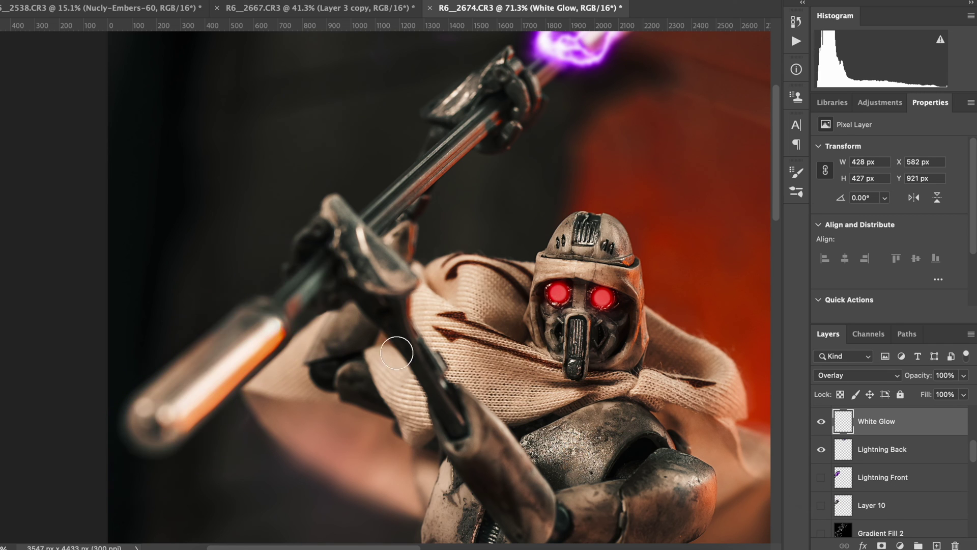
click(266, 323)
mouse_move(265, 323)
mouse_down()
mouse_move(163, 385)
mouse_move(152, 423)
mouse_up()
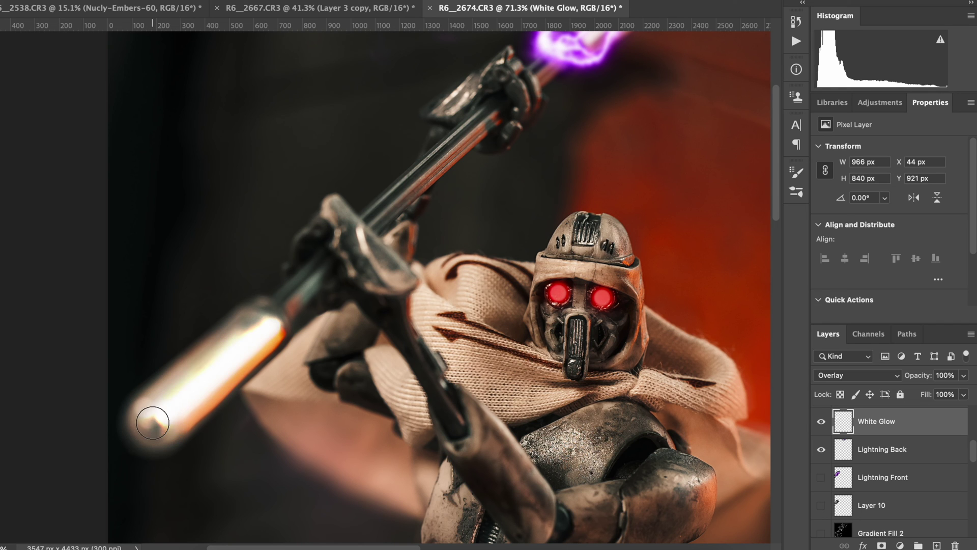
shift+click(261, 322)
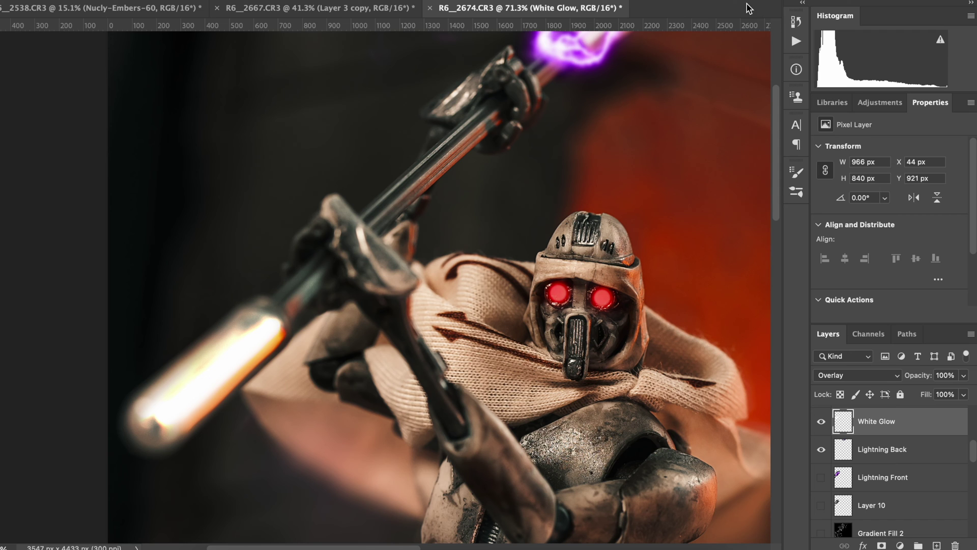
Paint a white glow over the staff's upper end at the image edge on the White Glow layer
scroll(648, 98, up, 3)
click(570, 103)
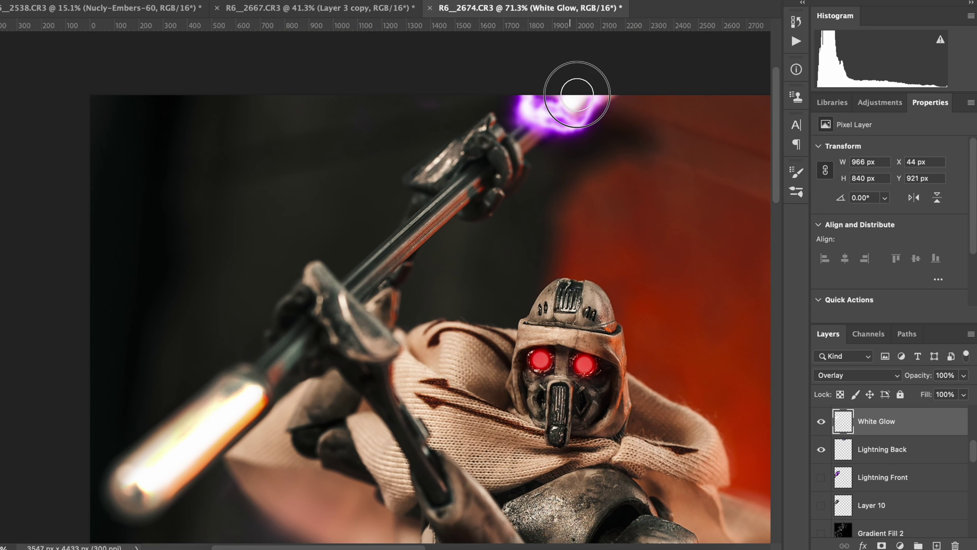
scroll(749, 465, down, 2)
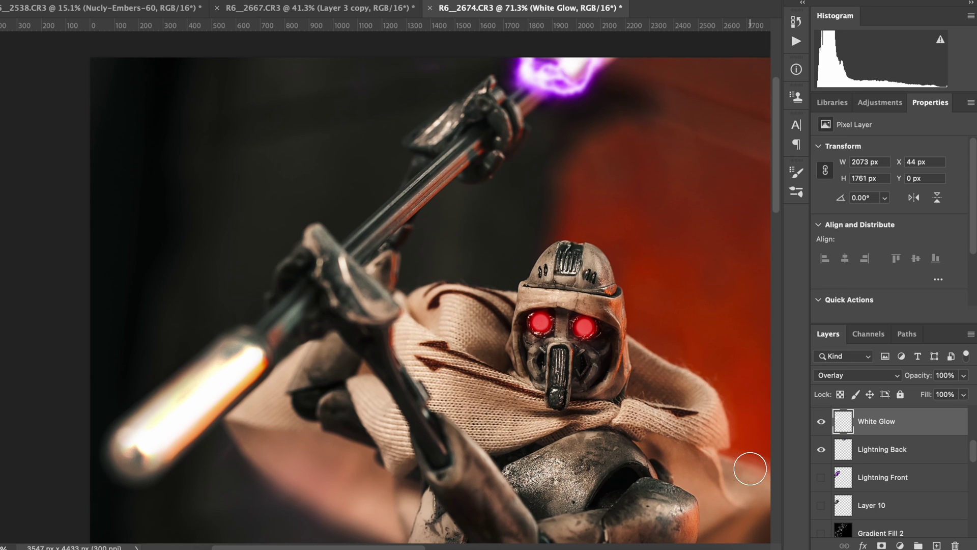
Show the Lightning Front layer again, compare the image without White Glow, and lower the White Glow layer's opacity
click(821, 478)
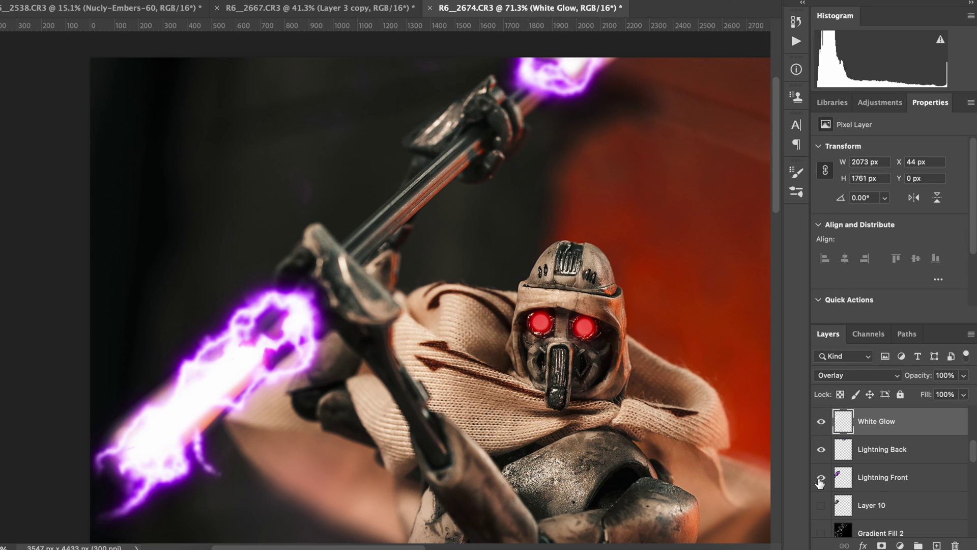
click(821, 421)
click(821, 421)
drag(923, 381, 899, 379)
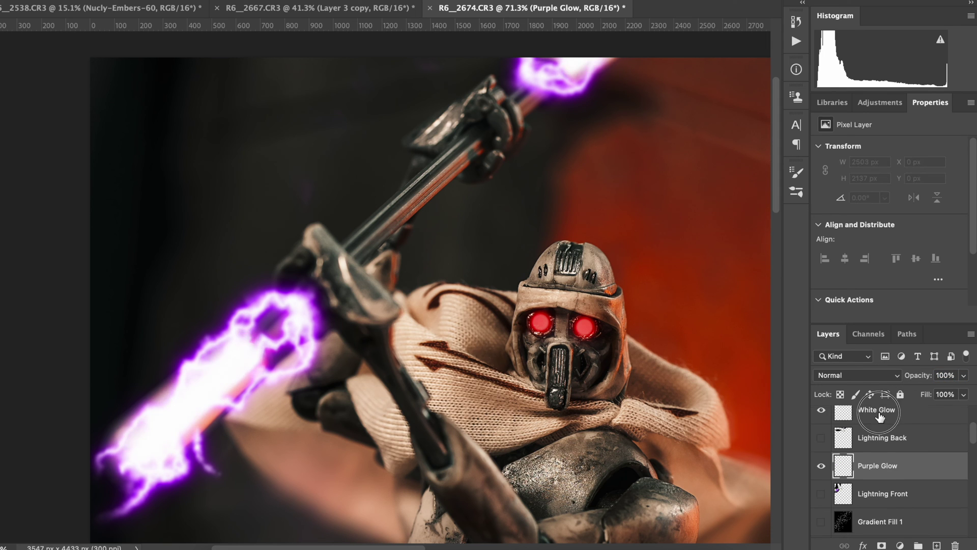
Add a new layer above the hidden Lightning Front layer and name it Purple Glow
click(878, 496)
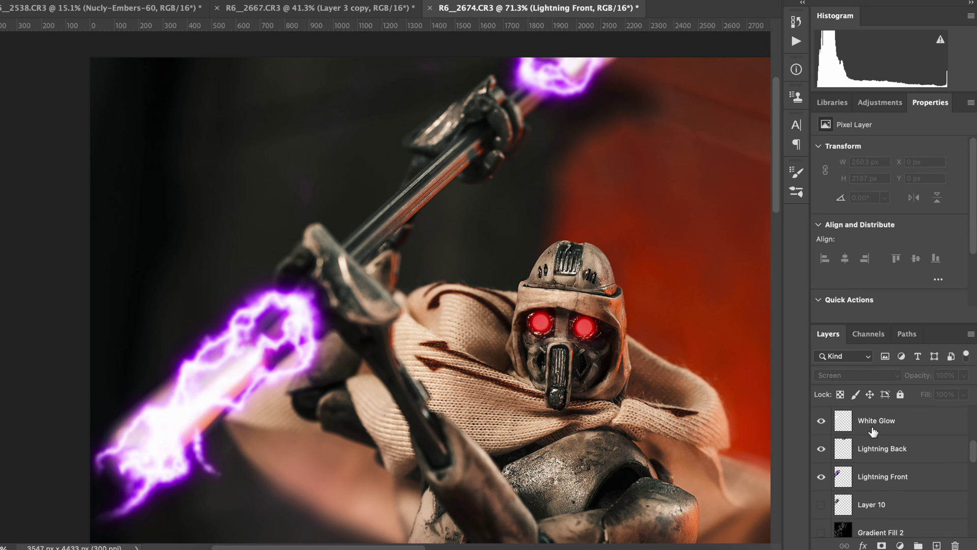
click(938, 546)
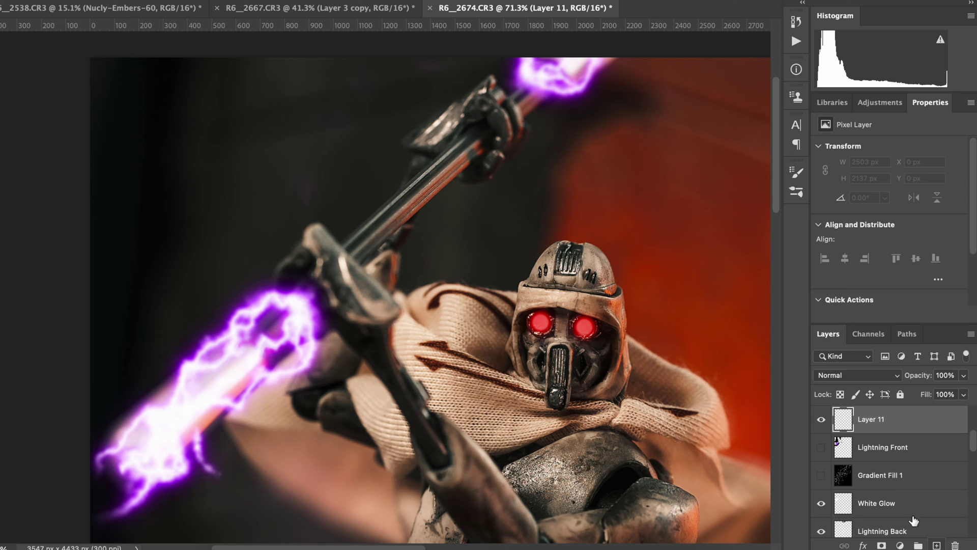
double_click(872, 419)
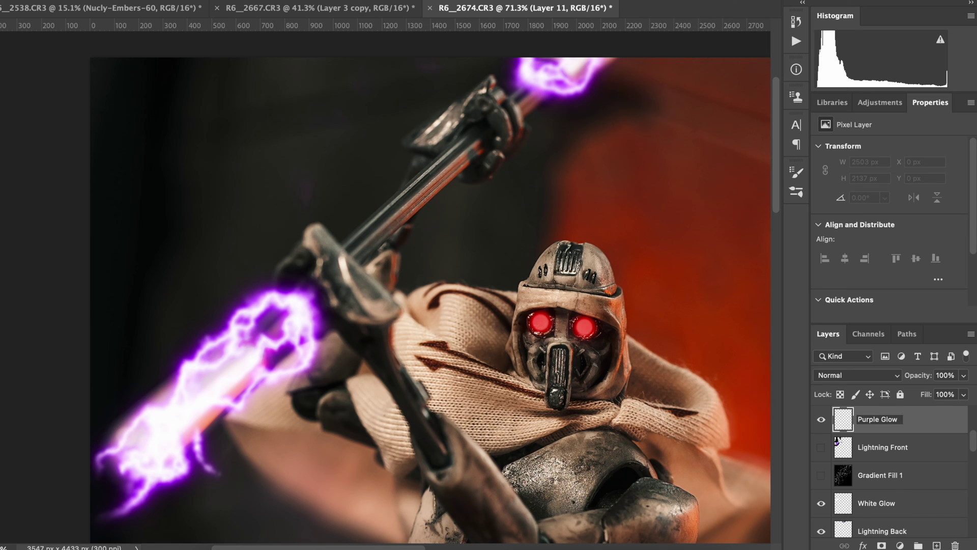
key(Return)
scroll(886, 436, up, 1)
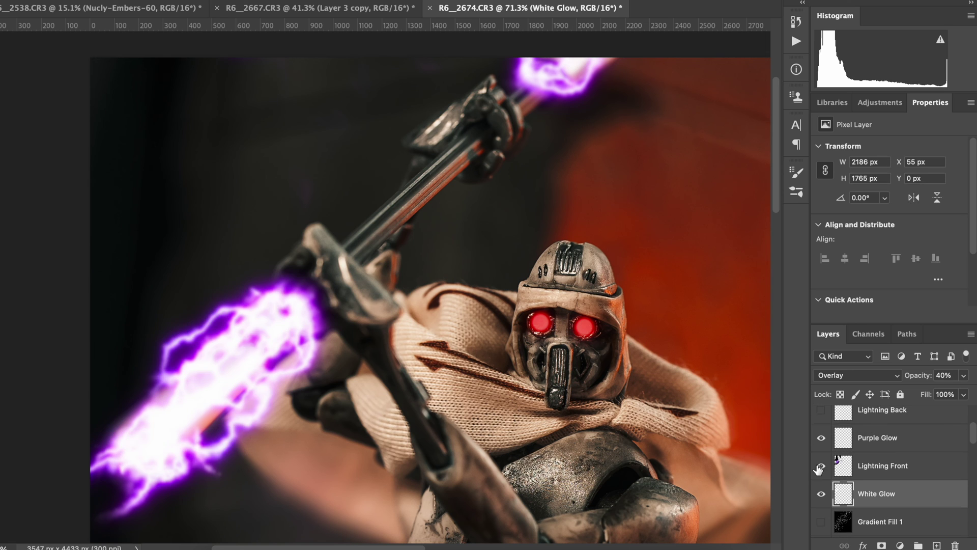
Move the Purple Glow layer directly below Lightning Front and set its blend mode to Overlay
click(819, 467)
drag(878, 451, 890, 506)
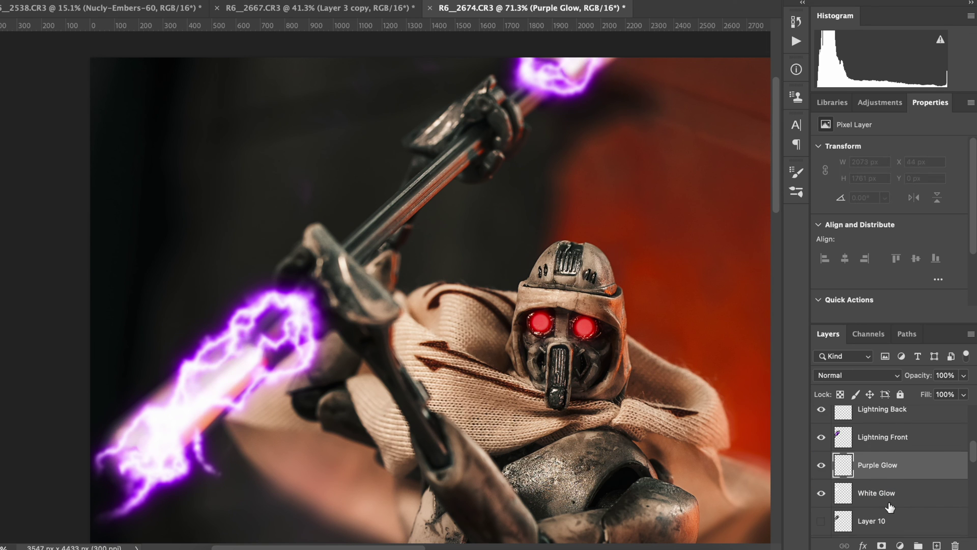
click(850, 376)
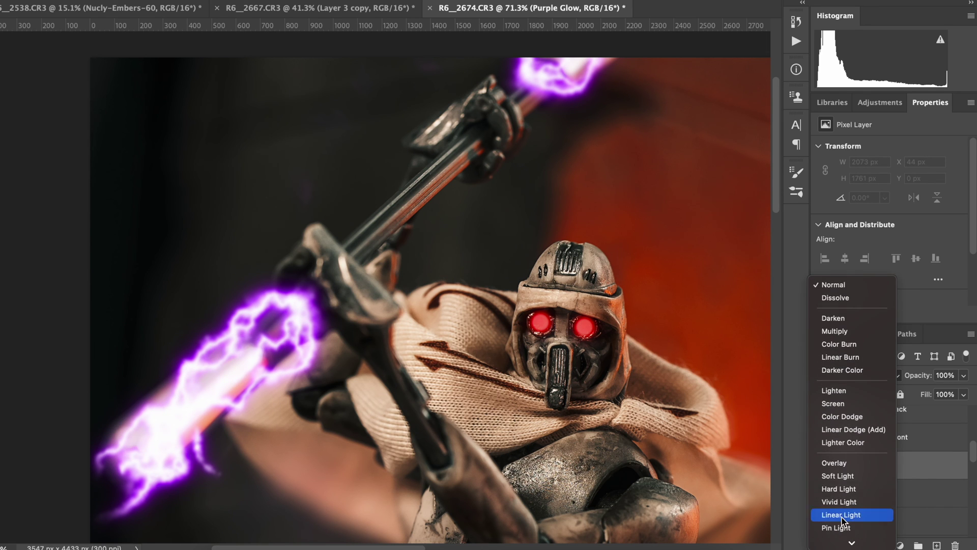
click(833, 462)
Sample the lightning's purple, paint it over the lower end of the staff on Purple Glow, and compare with the layer hidden
alt+click(315, 313)
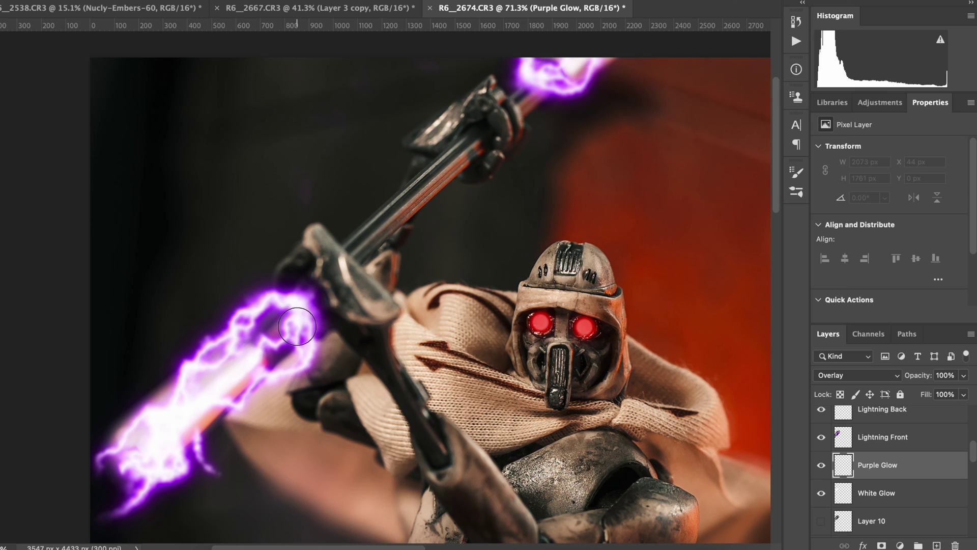
click(2, 1)
click(299, 332)
click(281, 327)
mouse_move(224, 354)
mouse_down()
mouse_move(238, 333)
mouse_move(157, 407)
mouse_move(133, 455)
mouse_move(151, 463)
mouse_move(153, 478)
mouse_move(198, 434)
mouse_up()
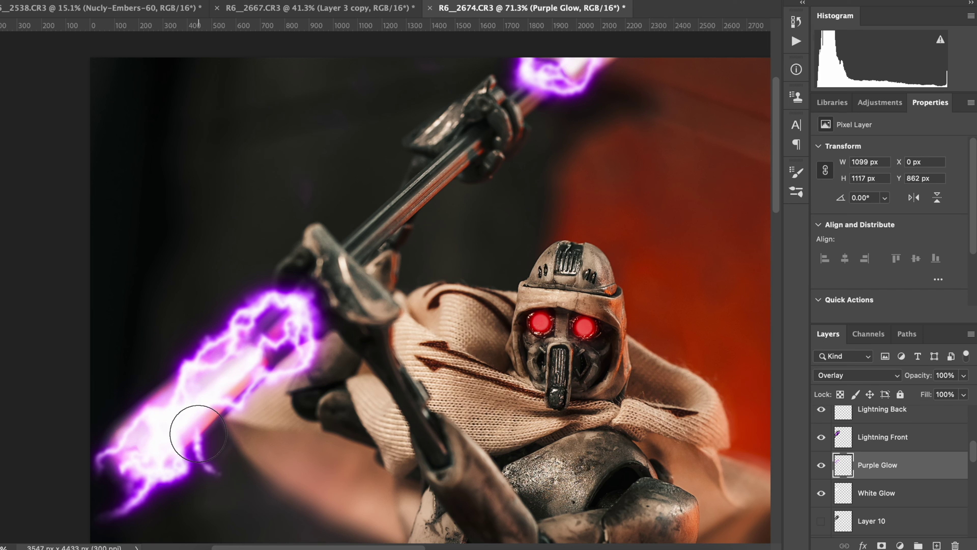
click(821, 465)
click(821, 465)
Paint the purple glow over the staff's upper end at the image edge on the Purple Glow layer
scroll(681, 244, up, 2)
mouse_move(557, 138)
mouse_down()
mouse_move(541, 102)
mouse_move(570, 89)
mouse_move(560, 104)
mouse_up()
scroll(629, 245, down, 3)
scroll(629, 245, down, 3)
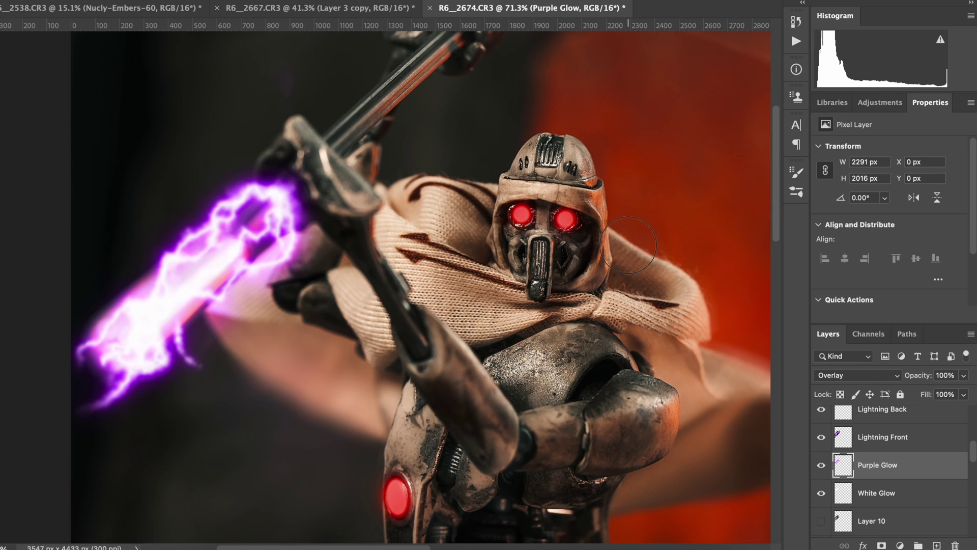
Add a layer above the visible Lightning Back layer, name it Soft Light, and set its blend mode to Soft Light
scroll(864, 439, up, 3)
scroll(865, 439, up, 2)
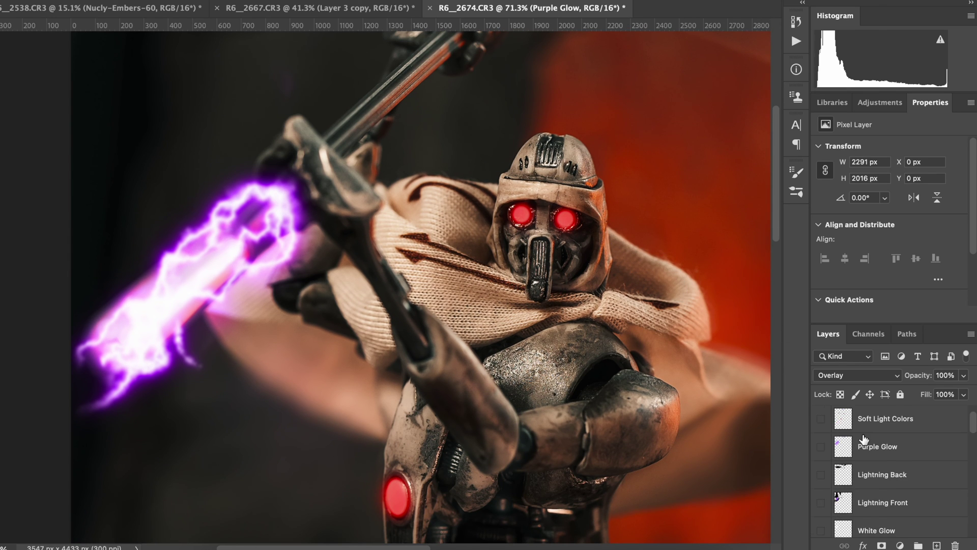
scroll(875, 468, down, 5)
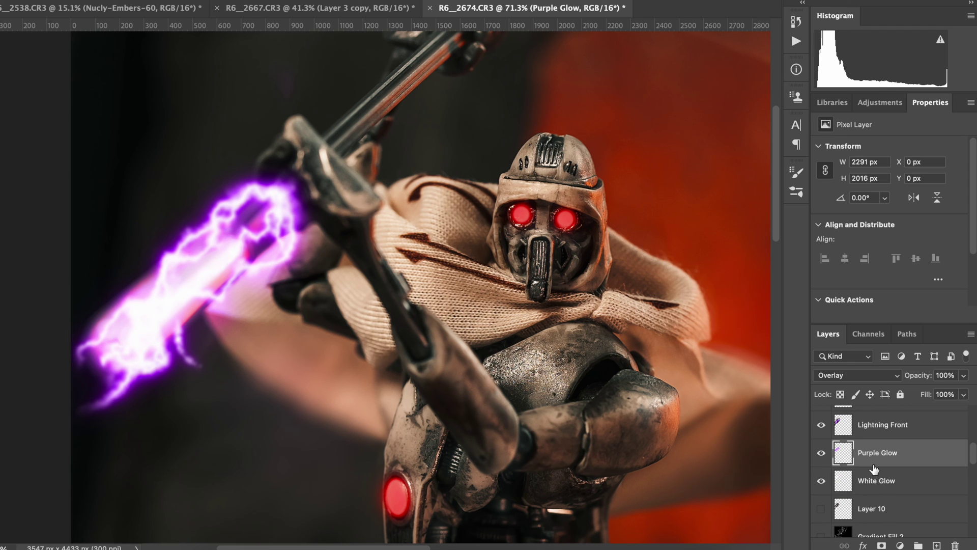
scroll(875, 470, up, 2)
scroll(875, 469, down, 1)
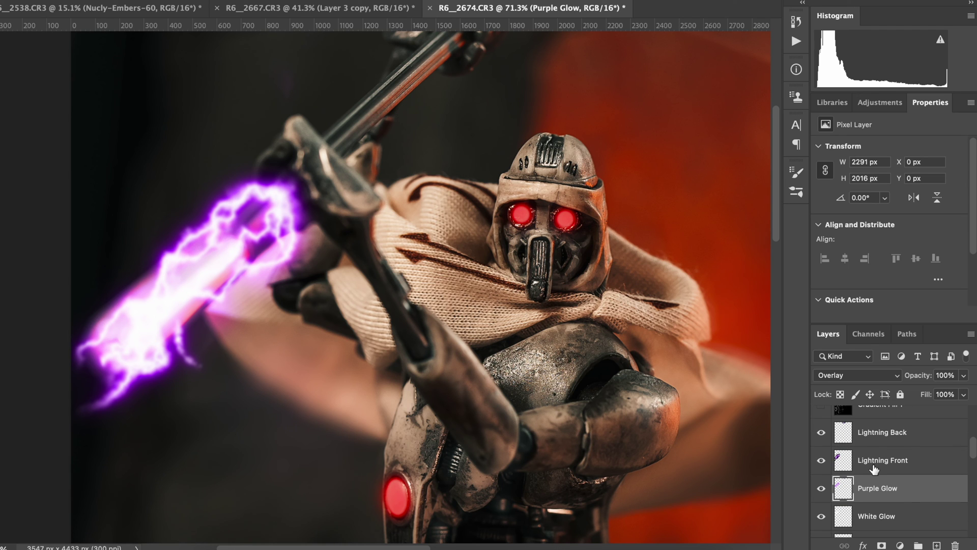
click(874, 430)
click(937, 545)
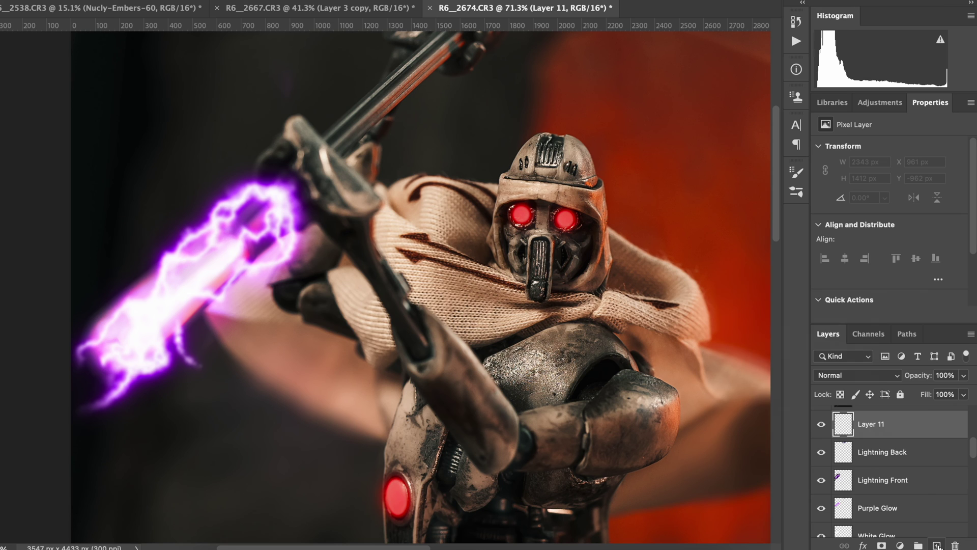
double_click(873, 432)
text(Soft Light)
key(Return)
click(848, 375)
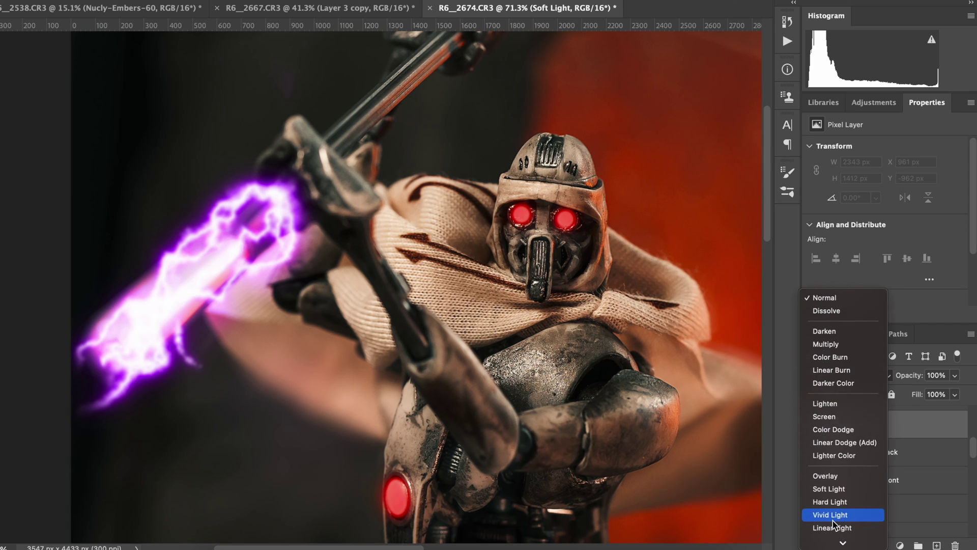
click(831, 489)
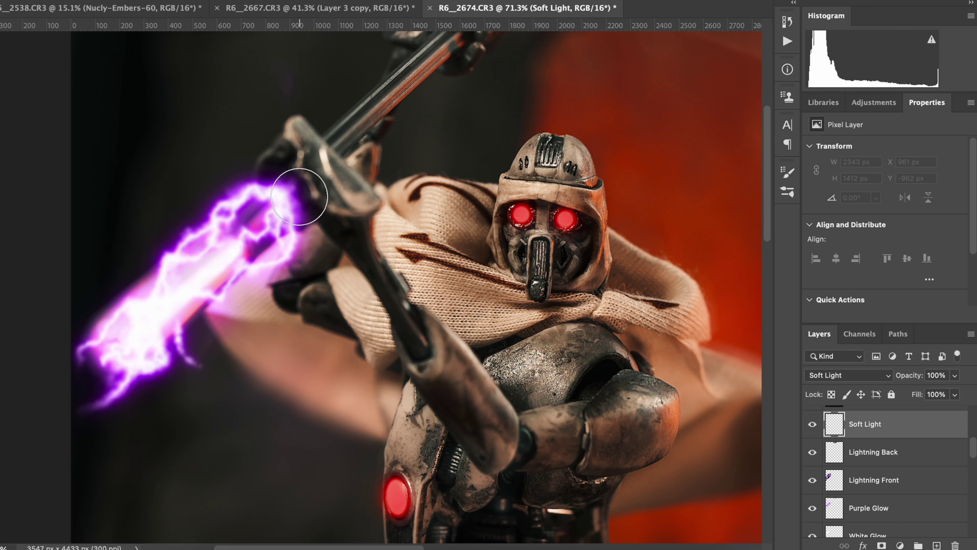
Paint purple light on the Soft Light layer over the hand, staff and forearm next to the lower lightning
click(299, 196)
click(281, 175)
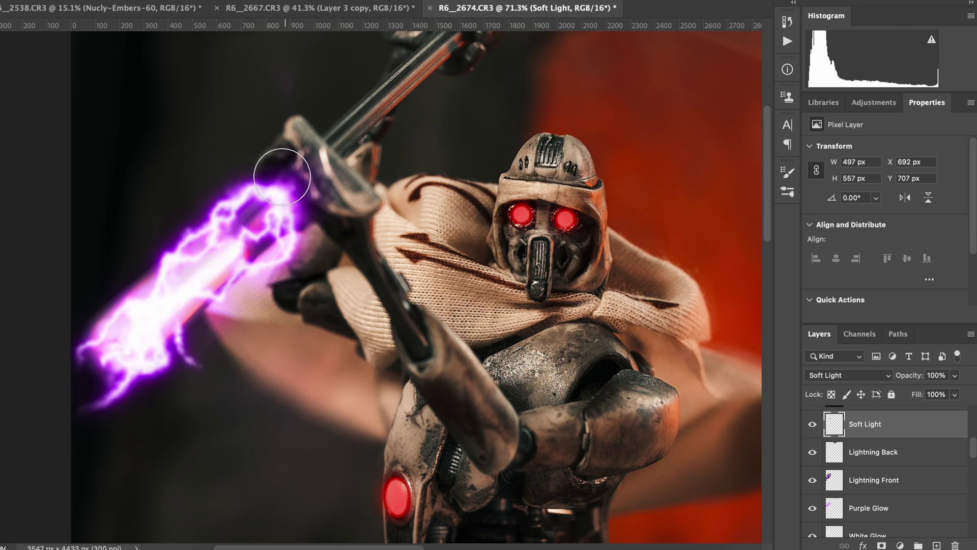
click(304, 206)
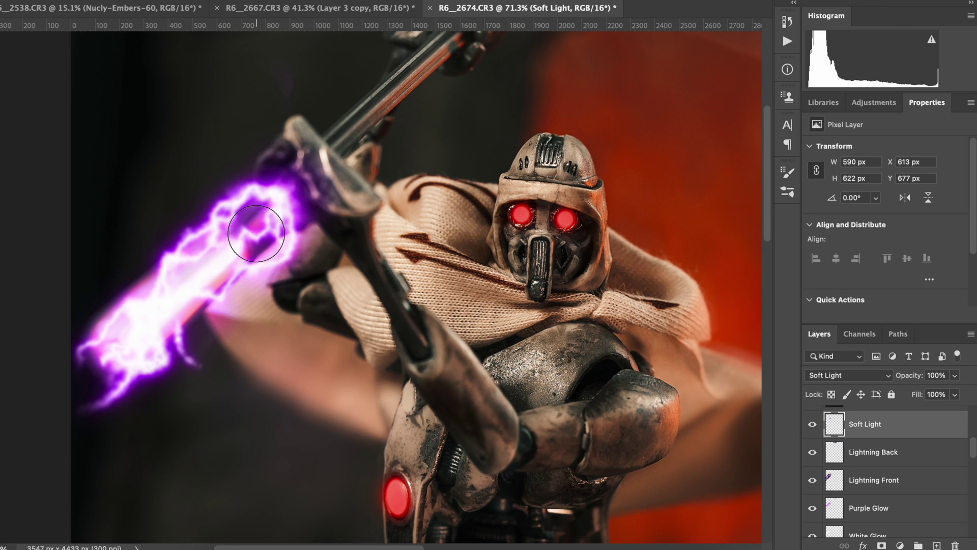
click(257, 234)
click(333, 237)
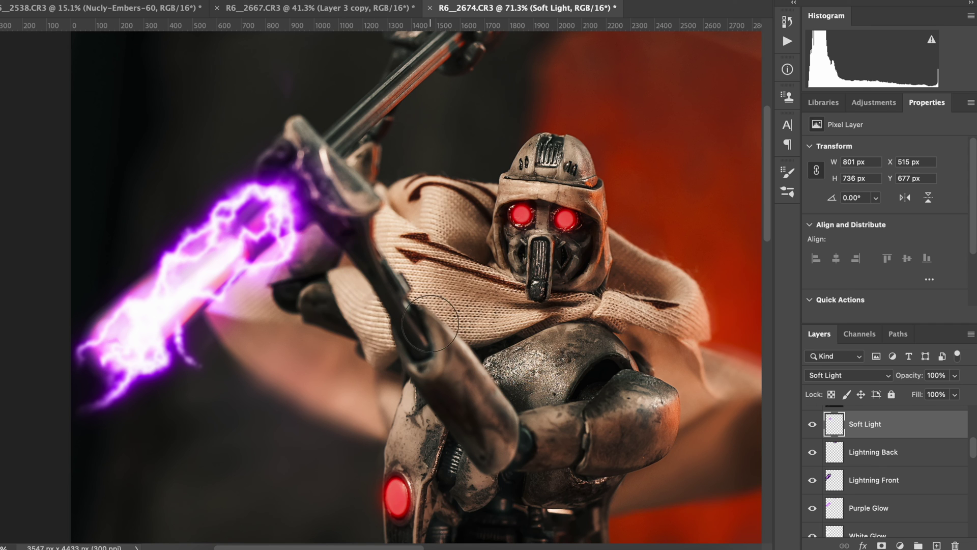
click(286, 167)
Paint purple light over the staff and hand beside the upper lightning, and compare the image without the Soft Light layer
scroll(333, 243, up, 3)
scroll(334, 243, right, 2)
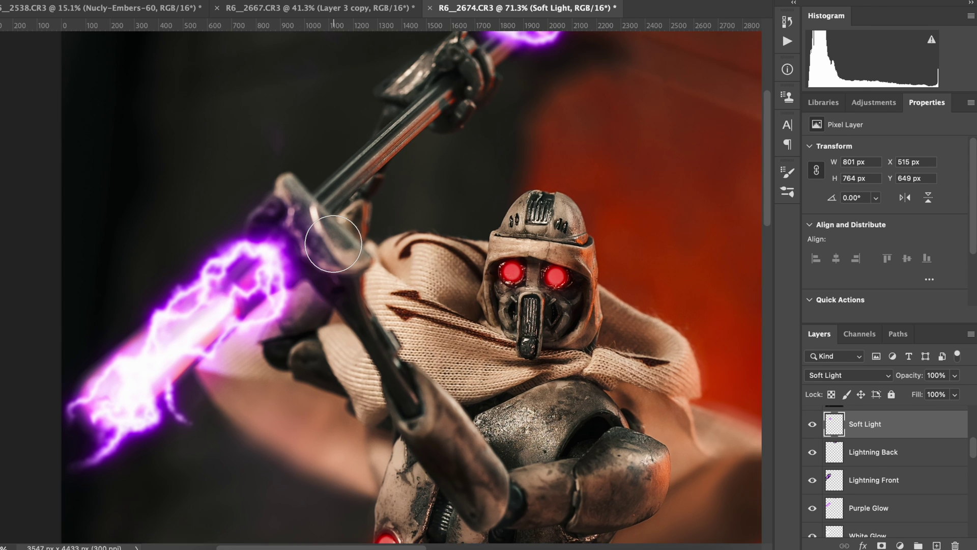
scroll(332, 242, up, 2)
scroll(332, 242, right, 1)
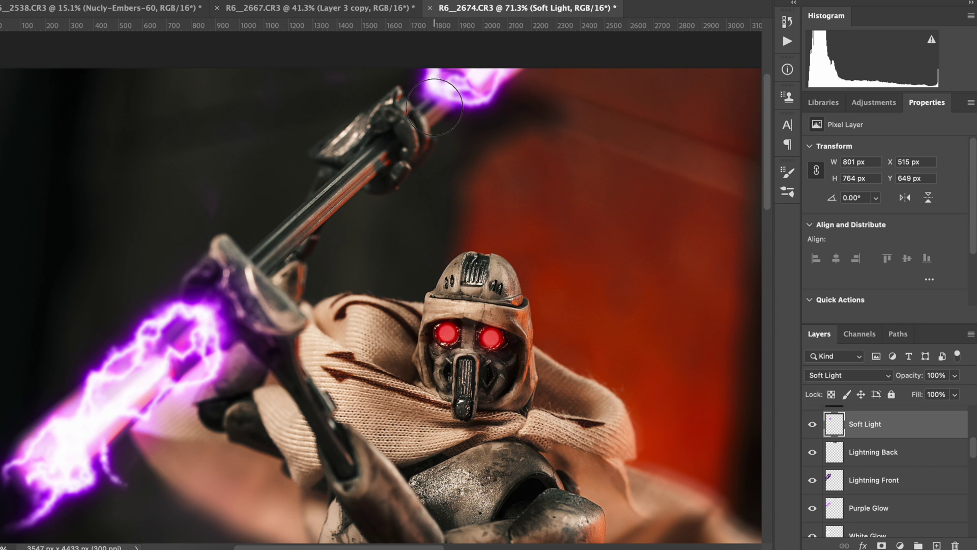
key(bracketright)
key(bracketright)
drag(433, 104, 419, 117)
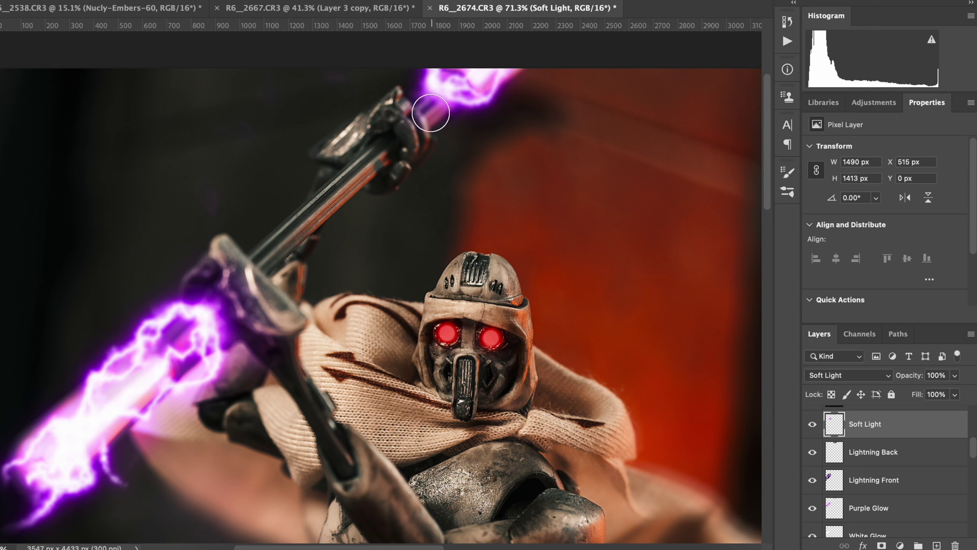
scroll(448, 114, down, 2)
scroll(448, 114, left, 1)
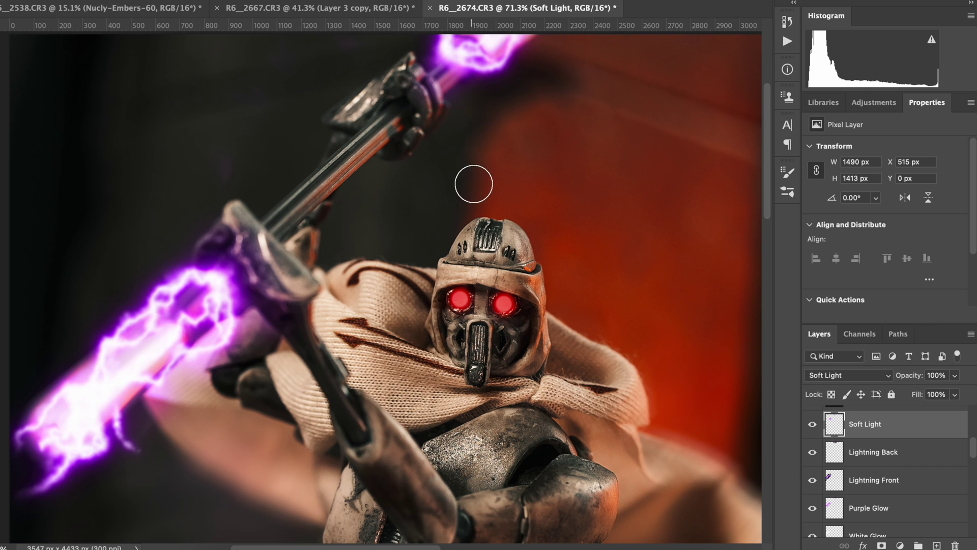
click(813, 425)
click(813, 425)
Sample the side light's red and paint red light around the side light and the eyes on the Soft Light layer
scroll(629, 388, down, 2)
scroll(629, 388, down, 3)
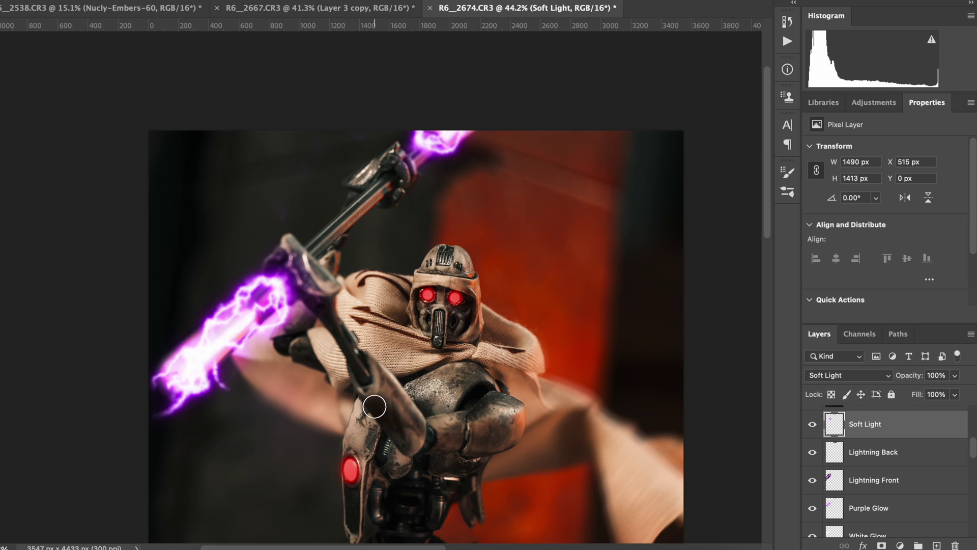
scroll(379, 402, up, 2)
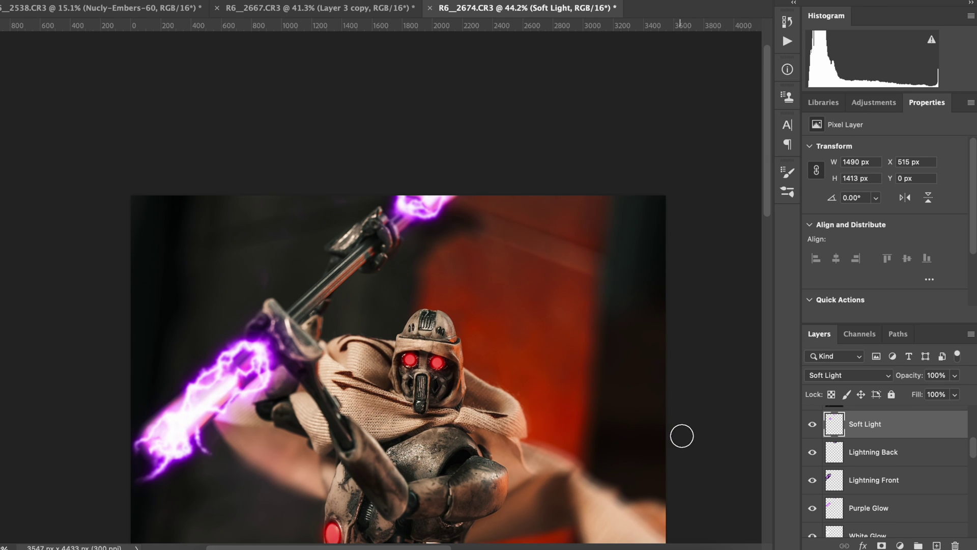
scroll(856, 457, up, 1)
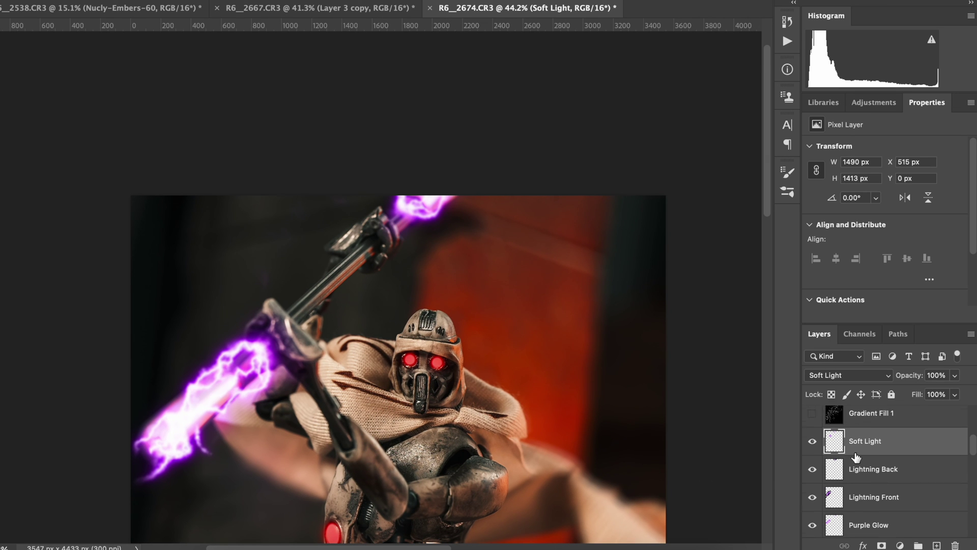
scroll(856, 457, up, 3)
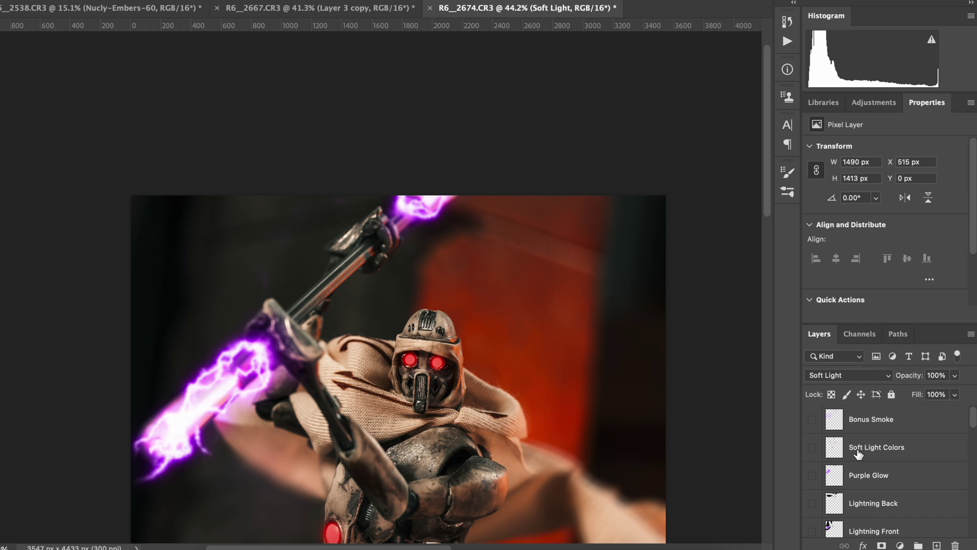
scroll(859, 453, down, 3)
scroll(497, 444, down, 5)
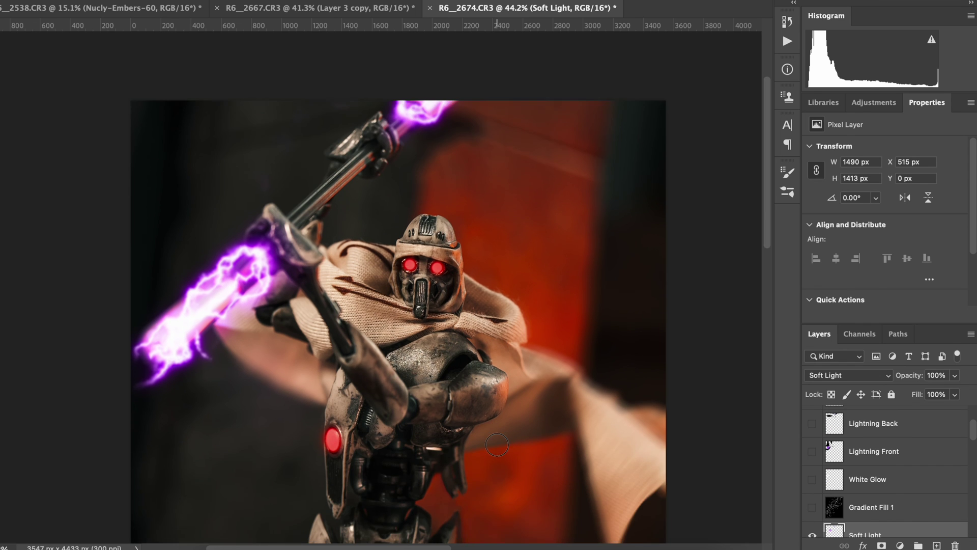
scroll(497, 444, down, 4)
scroll(500, 442, up, 5)
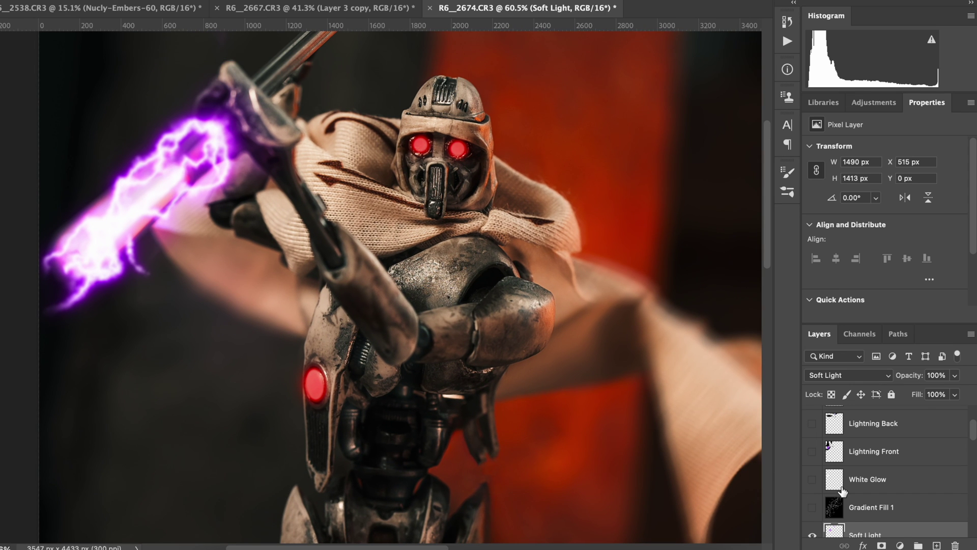
scroll(844, 491, down, 5)
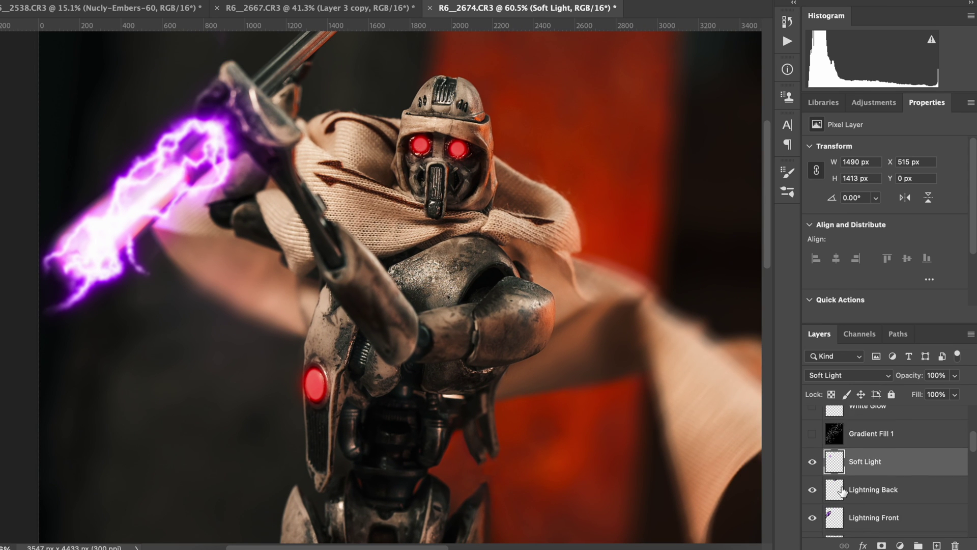
alt+click(327, 399)
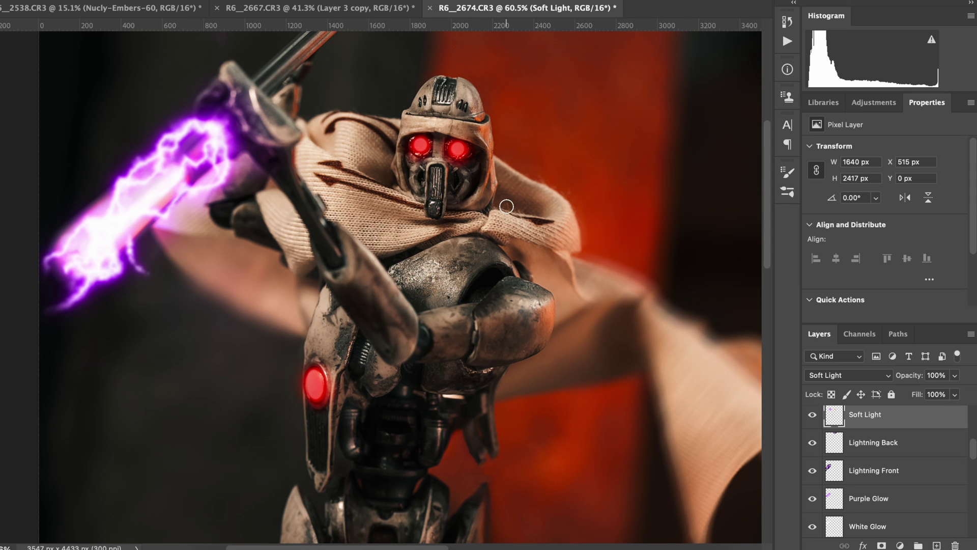
Compare the image with and without the Soft Light layer and lower the layer's opacity to 77%
click(815, 416)
click(814, 416)
scroll(633, 345, up, 3)
scroll(633, 344, up, 3)
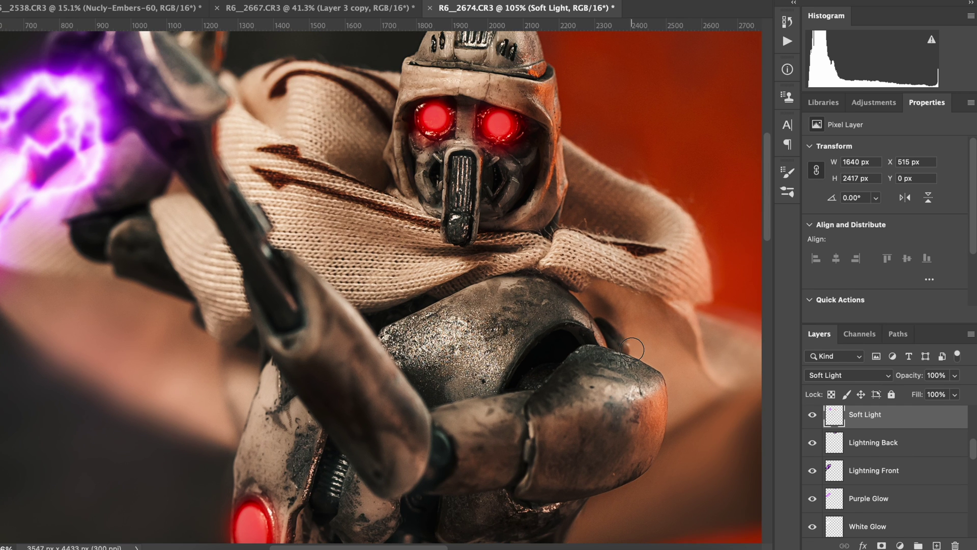
scroll(631, 350, up, 2)
click(813, 414)
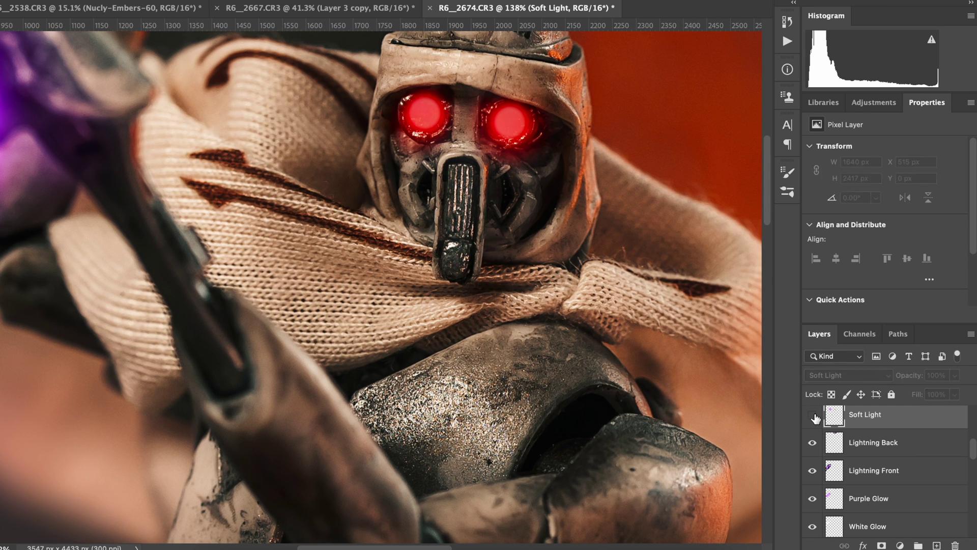
key(ctrl+0)
click(813, 416)
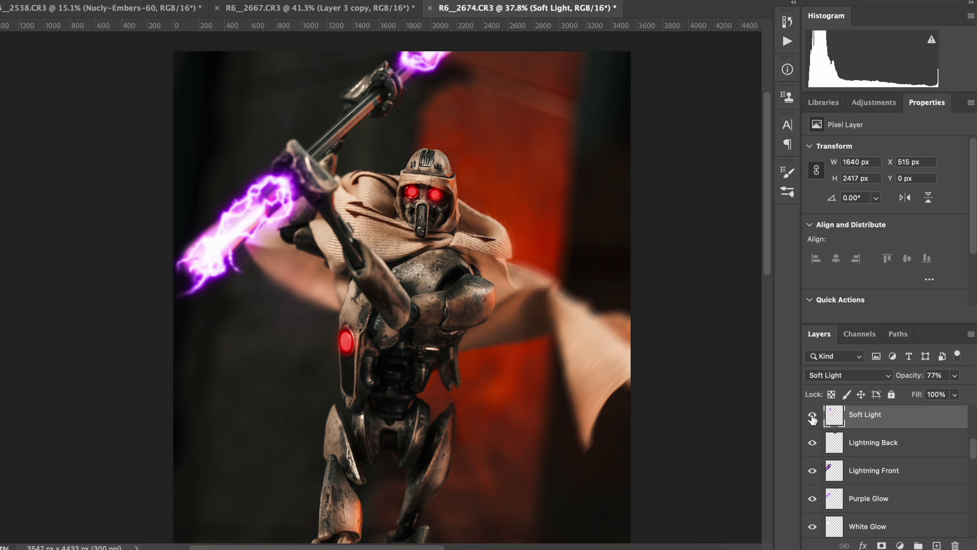
Add a new layer above Soft Light and name it Bonus Smoke
scroll(650, 324, down, 3)
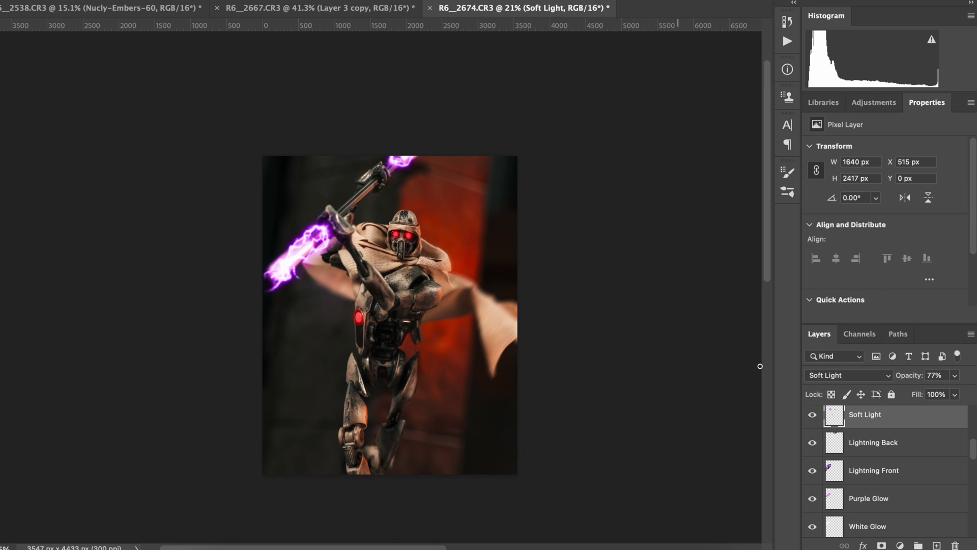
key(ctrl+shift+alt+n)
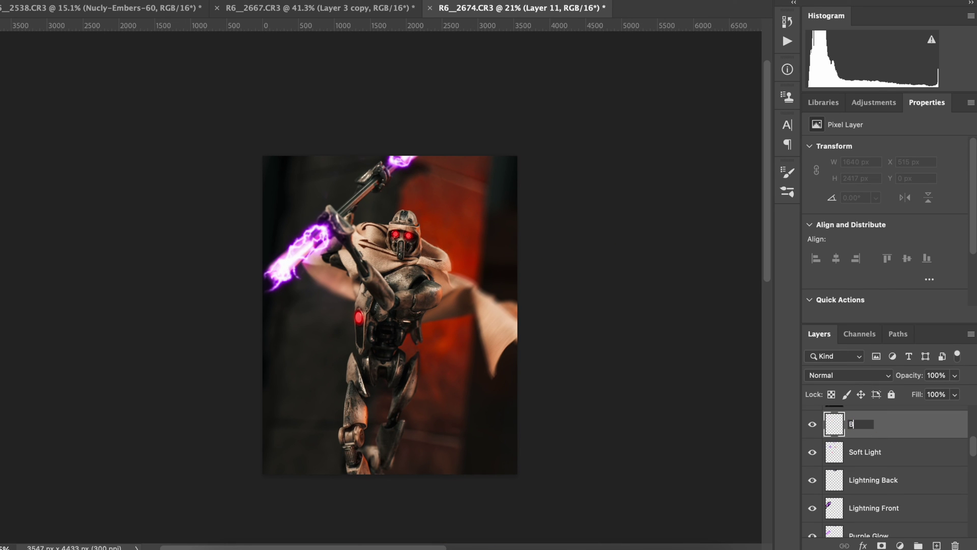
key(Return)
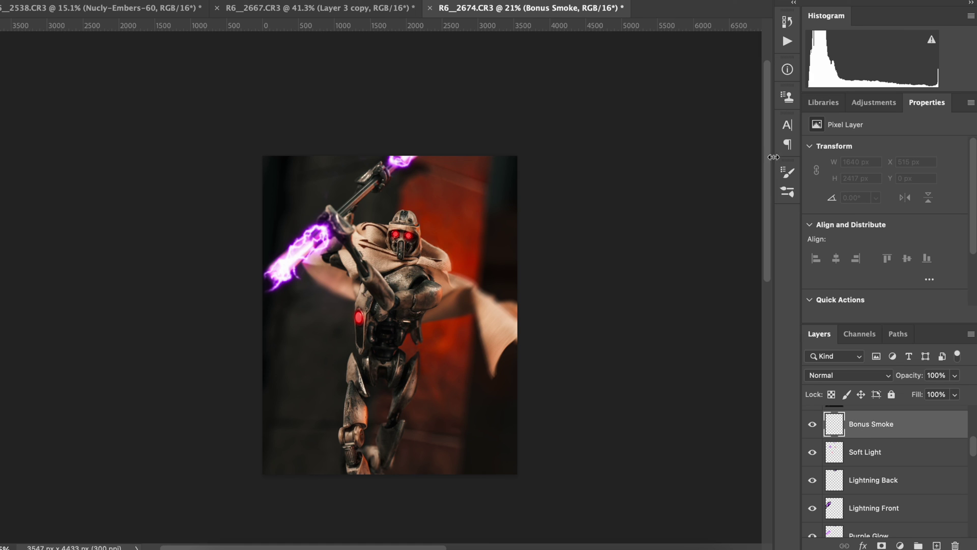
Choose the first 1500 px fog brush from the amusingFog1 group for the Bonus Smoke layer
click(787, 187)
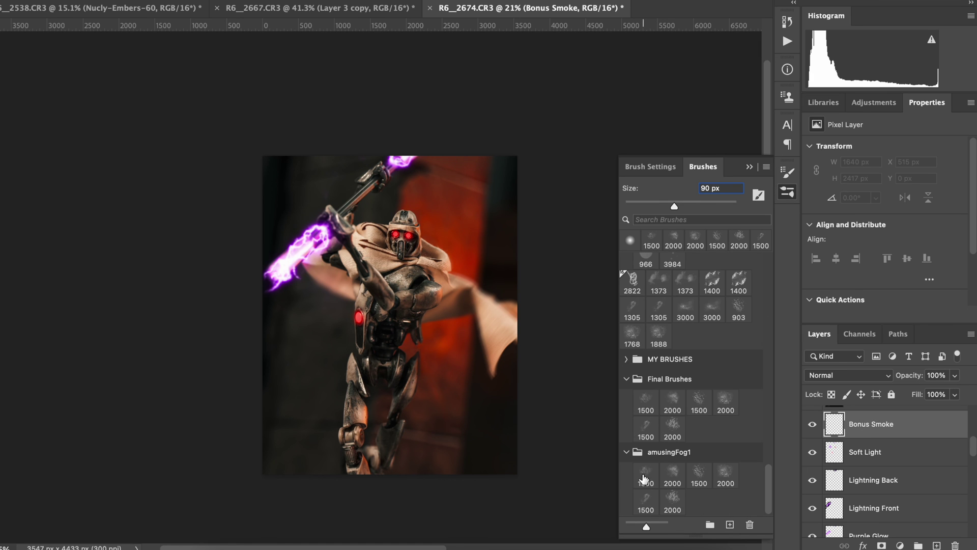
click(646, 479)
click(750, 168)
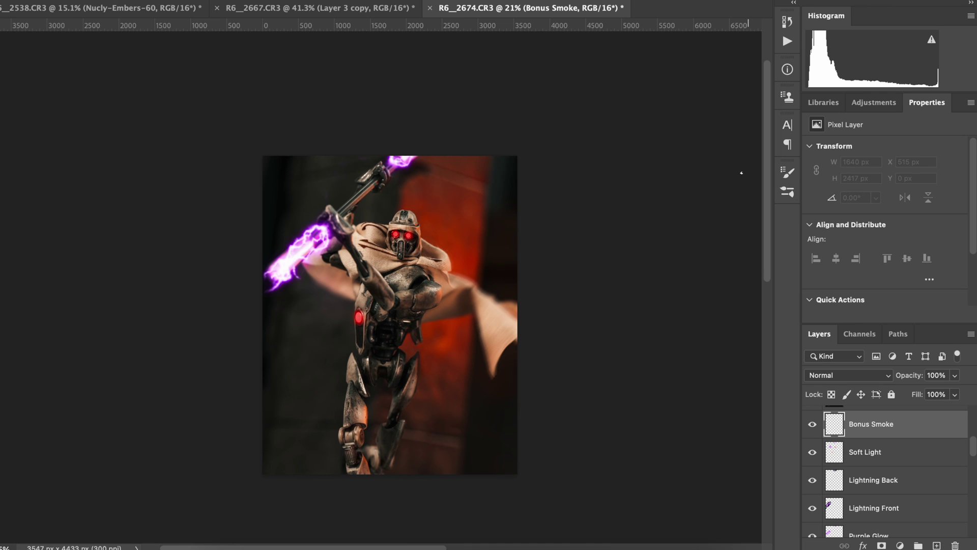
scroll(497, 222, up, 8)
scroll(481, 224, left, 5)
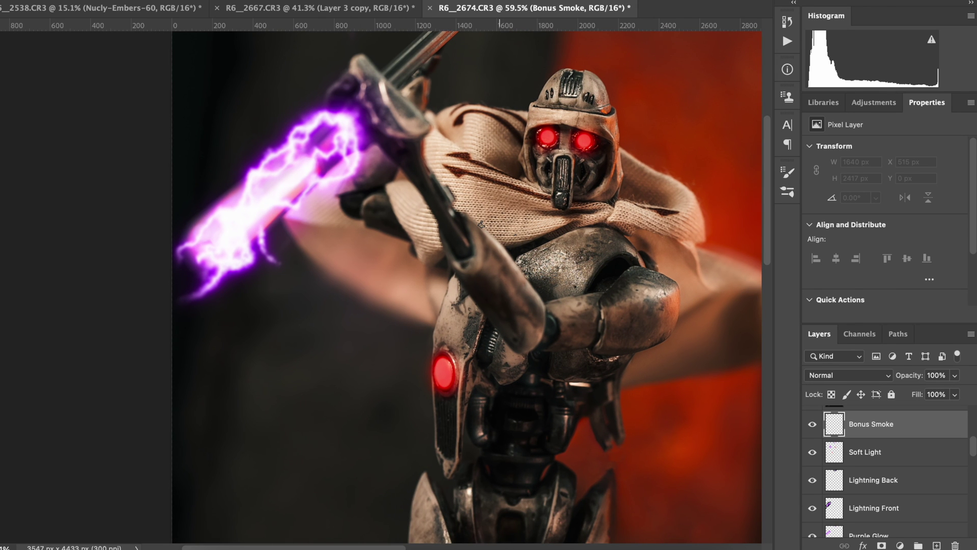
Paint purple fog around the lightning at both ends of the staff on the Bonus Smoke layer
drag(342, 178, 315, 186)
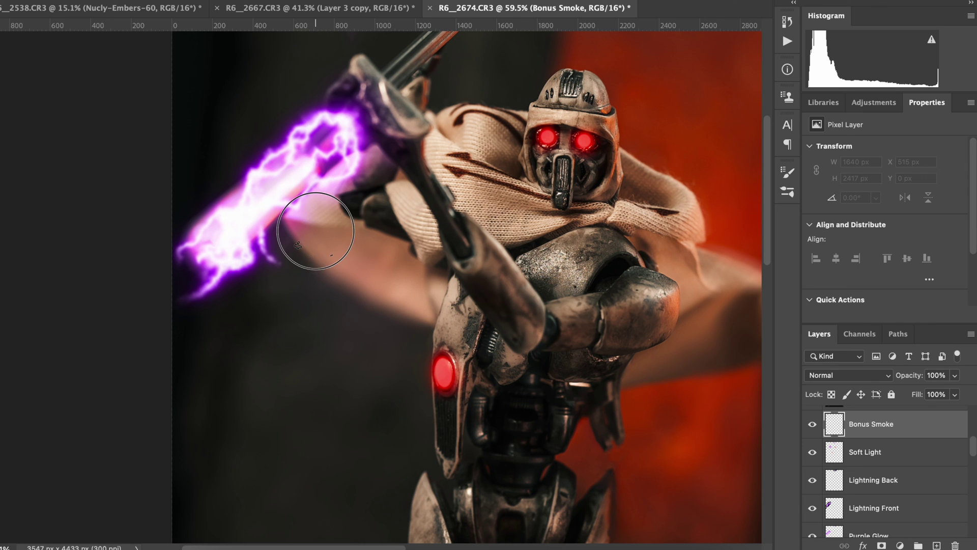
mouse_move(317, 229)
mouse_down()
mouse_move(275, 274)
mouse_move(243, 282)
mouse_up()
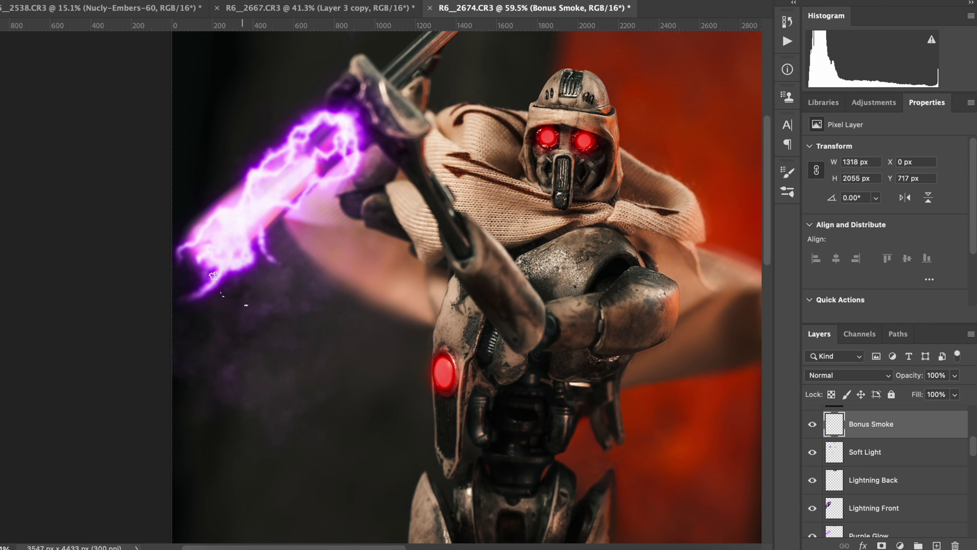
mouse_move(148, 192)
mouse_down()
mouse_move(262, 91)
mouse_move(335, 94)
mouse_move(267, 109)
mouse_move(268, 85)
mouse_move(328, 122)
mouse_move(330, 136)
mouse_move(403, 81)
mouse_up()
scroll(313, 85, up, 5)
scroll(312, 86, right, 6)
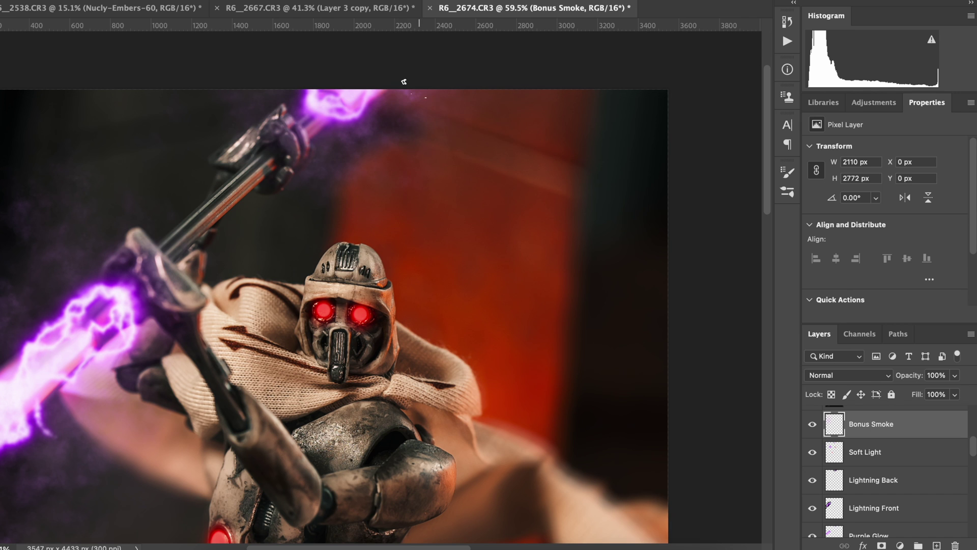
Review the smoke across the whole image and lower the Bonus Smoke layer's opacity to 75%
scroll(441, 139, down, 10)
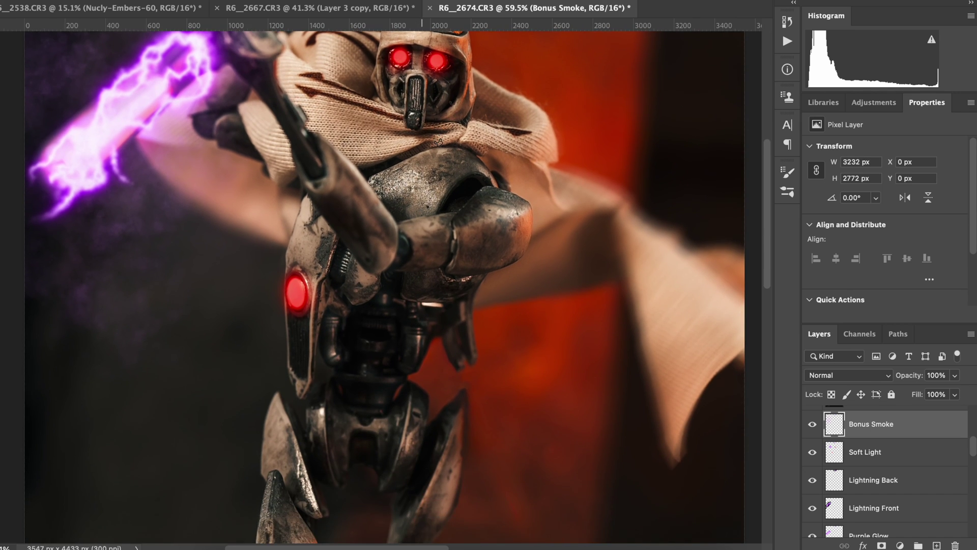
scroll(431, 136, down, 5)
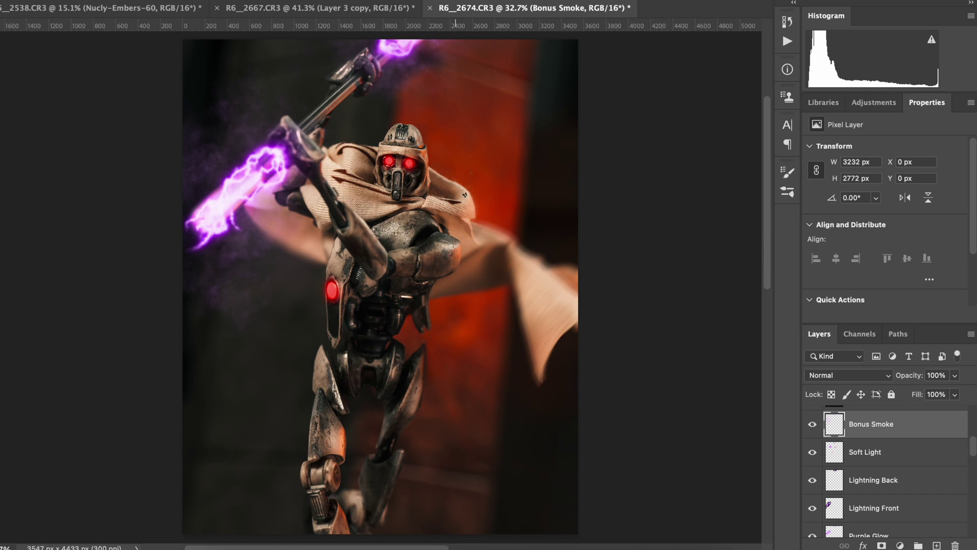
scroll(465, 195, down, 2)
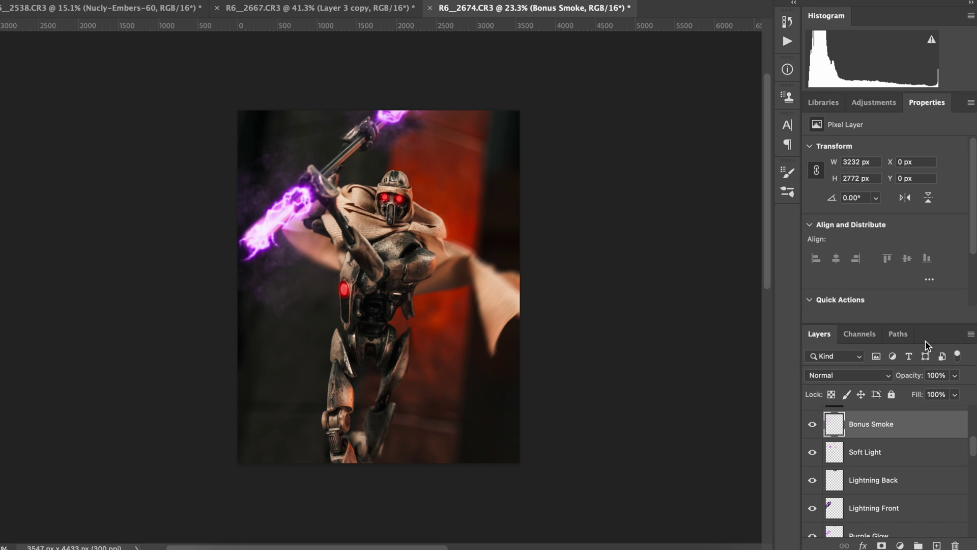
drag(912, 375, 897, 377)
Sample the side light's red and paint faint red fog around the side light on the Bonus Smoke layer
scroll(362, 316, up, 4)
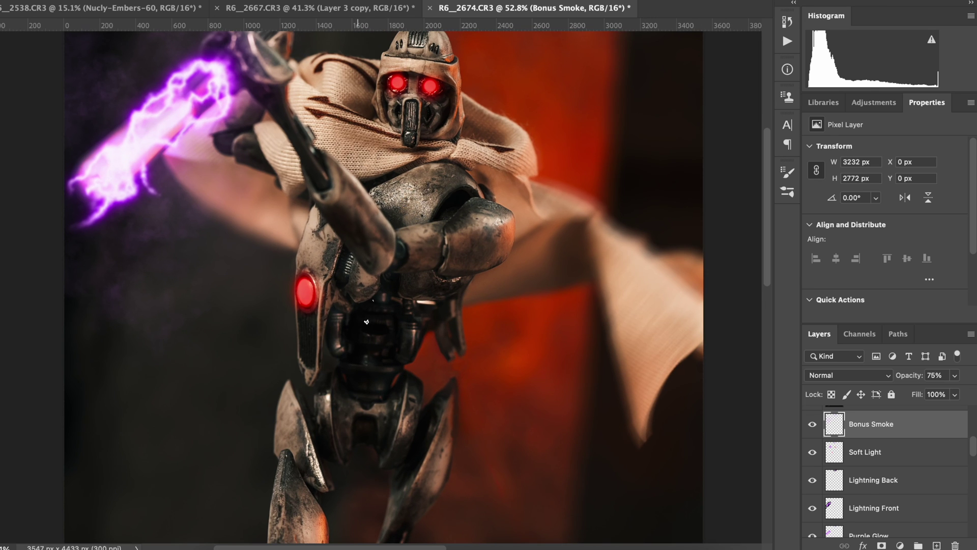
alt+click(308, 288)
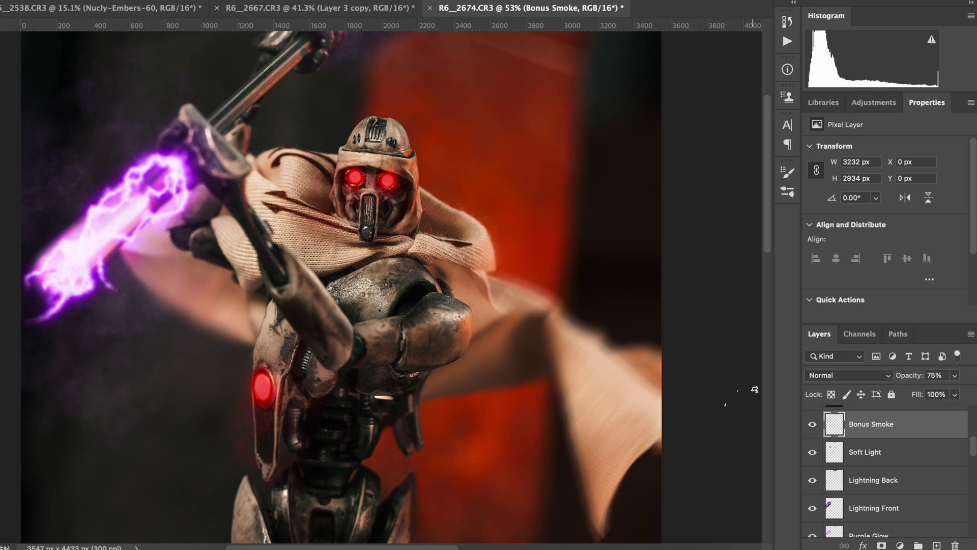
scroll(755, 390, down, 2)
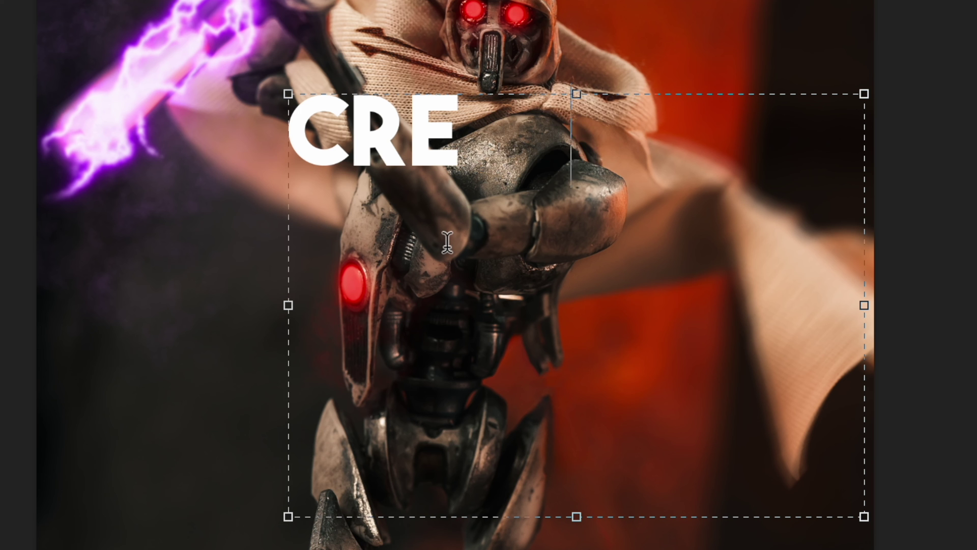
Enter the white text CREATE INSPIRE on two lines in a text box over the droid
text(ATE INSPIRE)
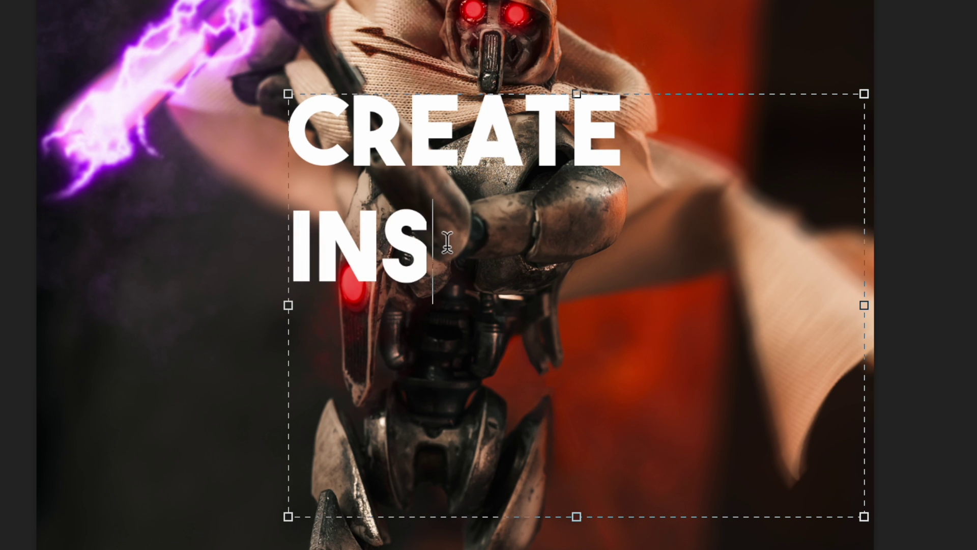